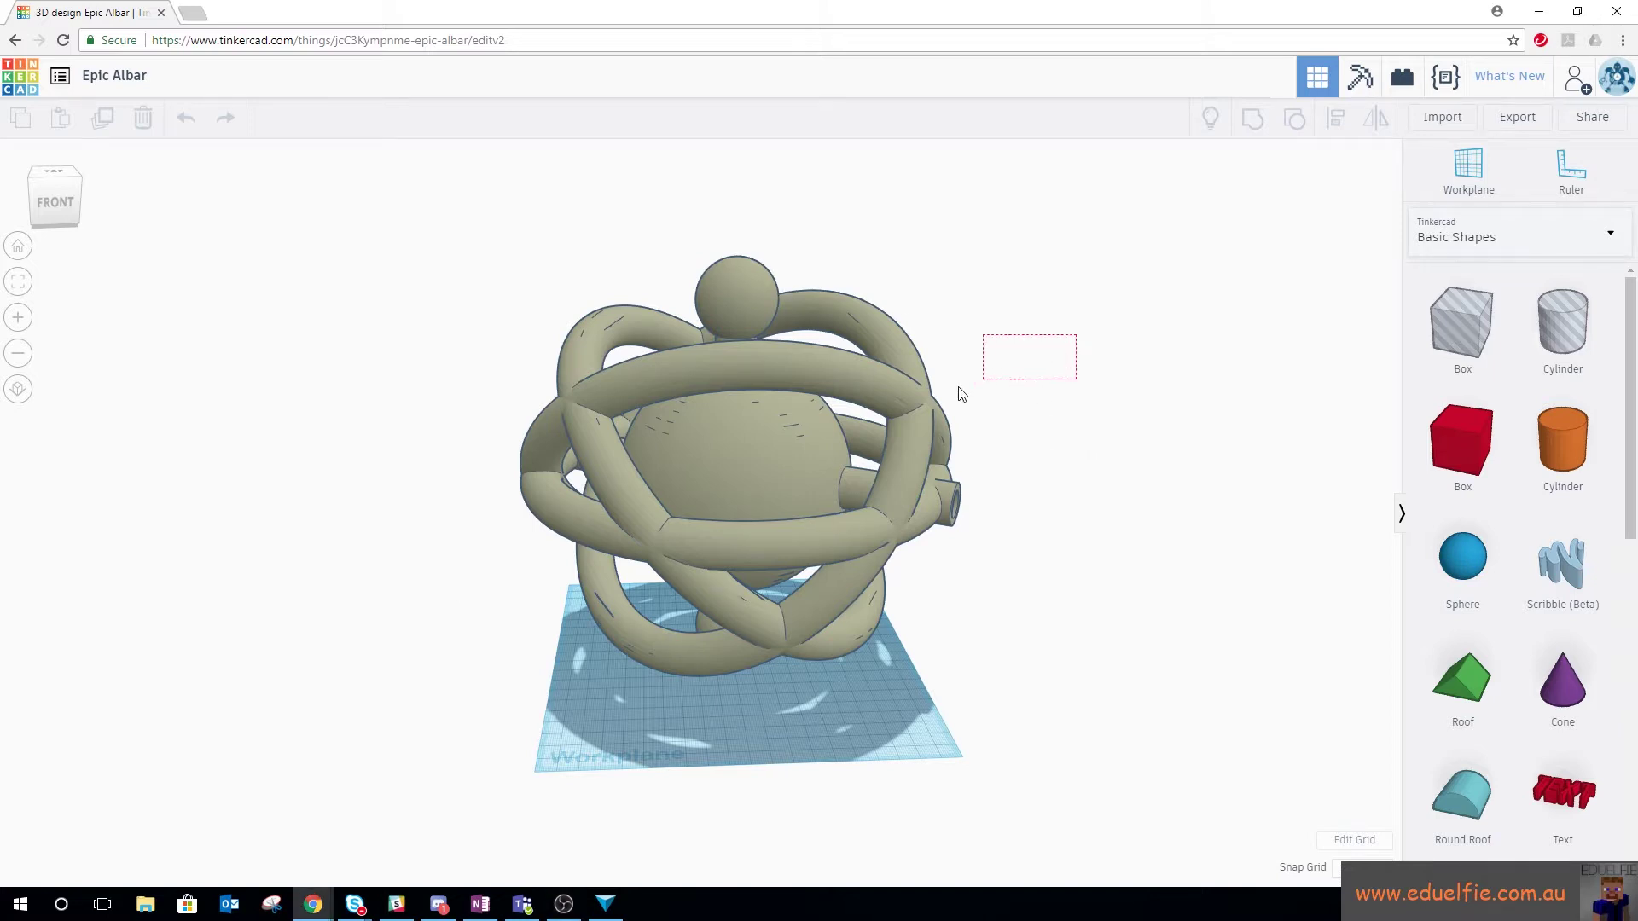
Convert the Epic Albar design to the Blocks view, hide the ground and choose the finest block detail
right_click_drag(1027, 355, 1061, 359)
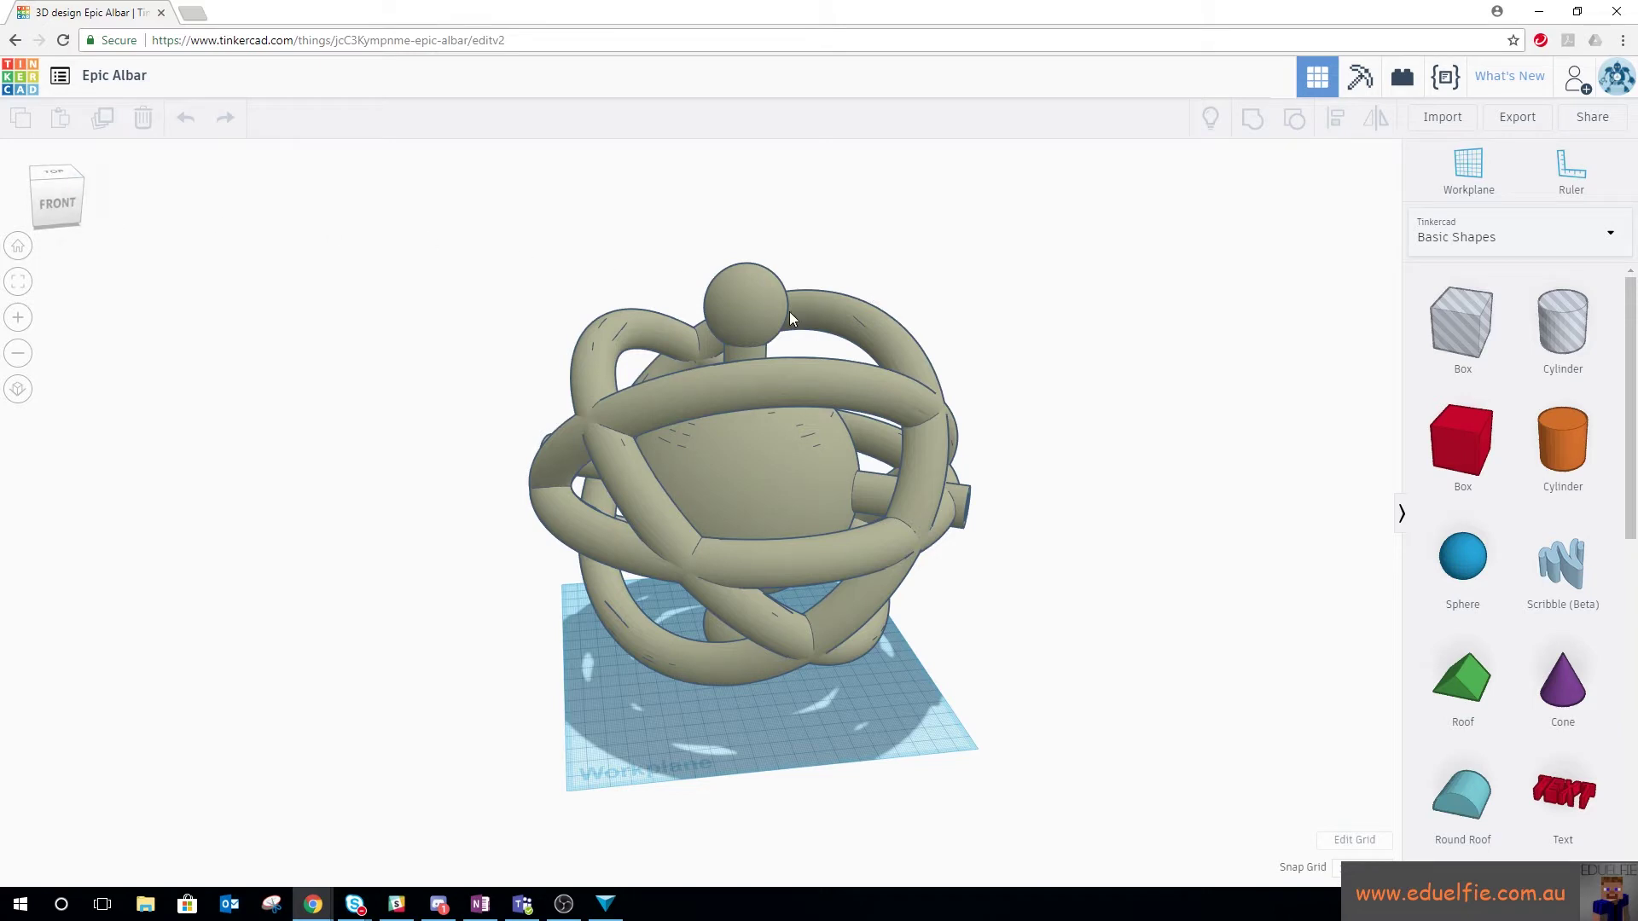
left_click(1360, 81)
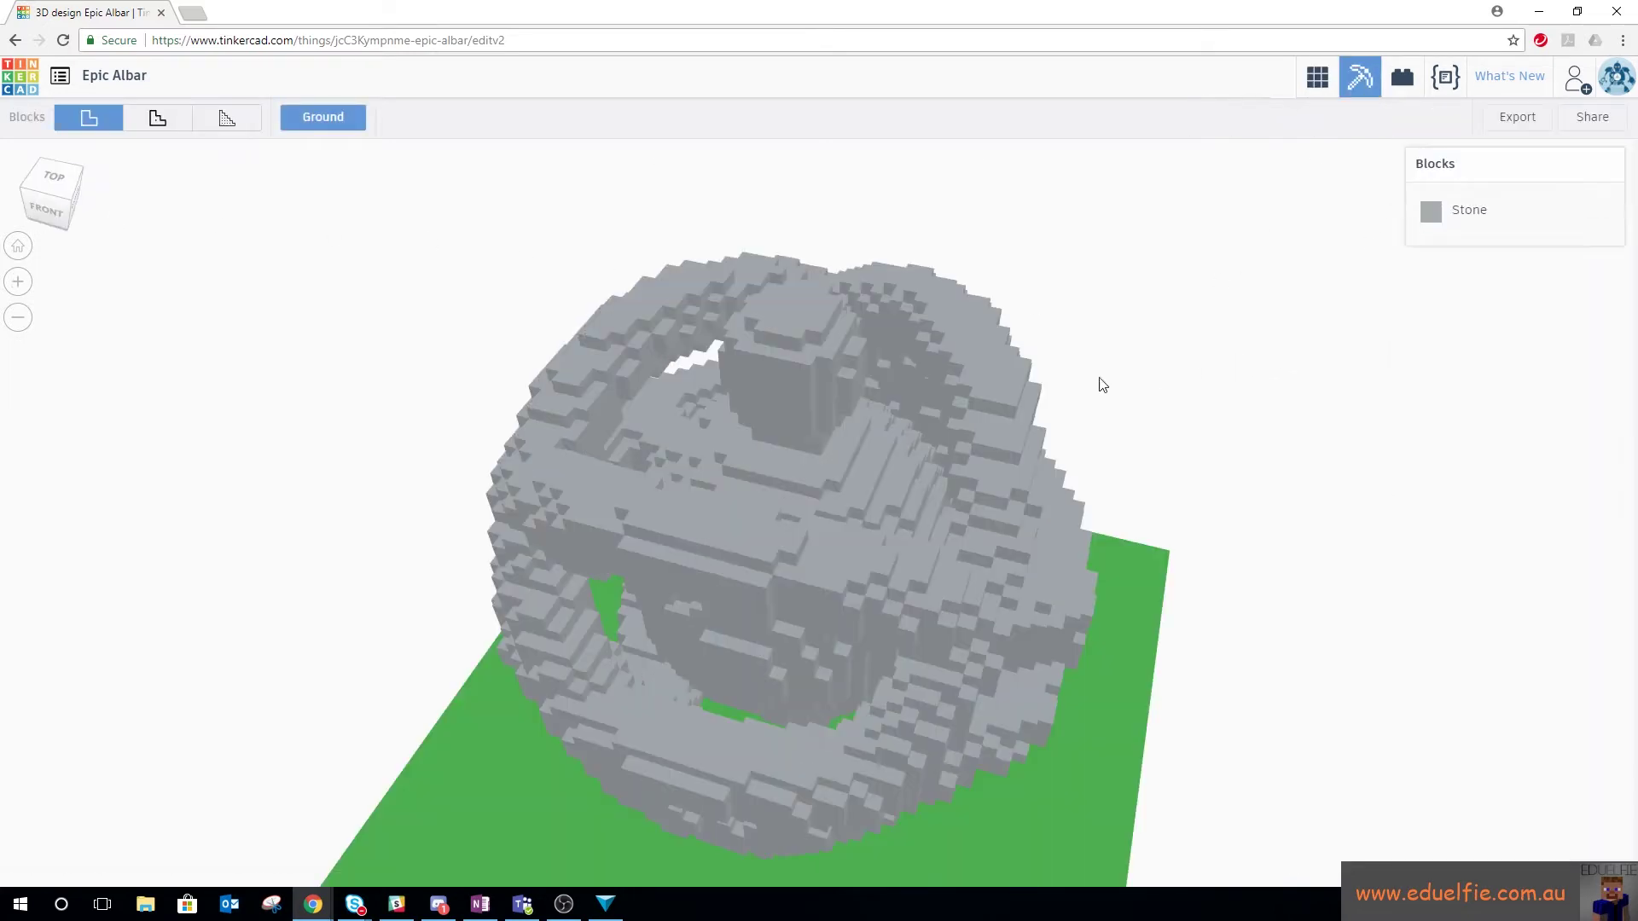
left_click(318, 117)
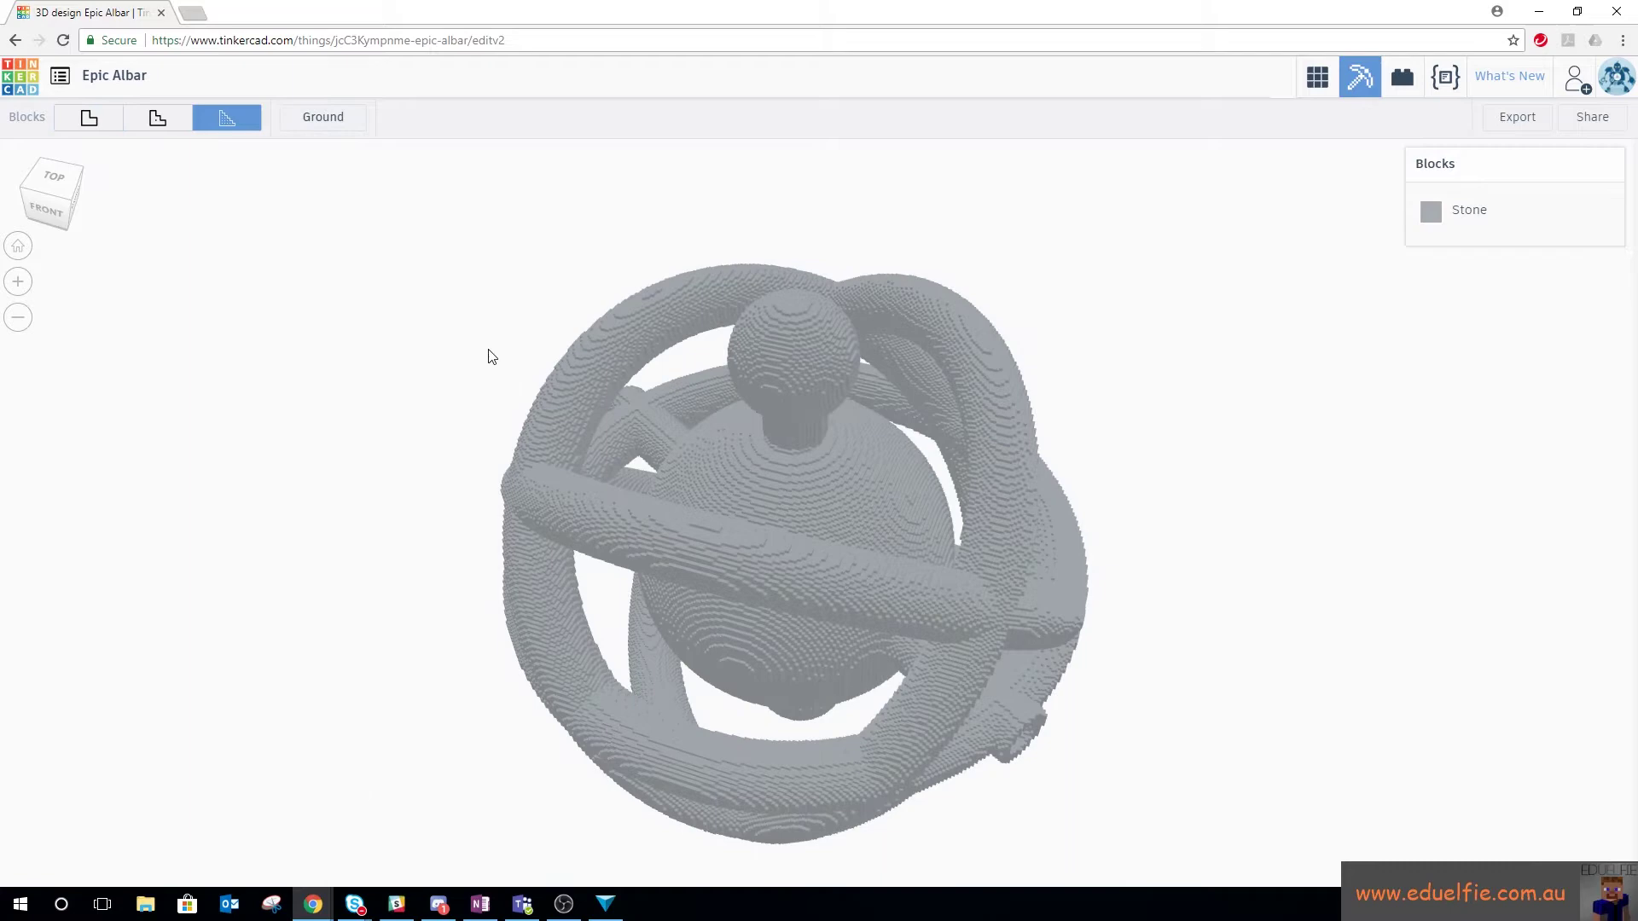
right_click_drag(994, 476, 795, 483)
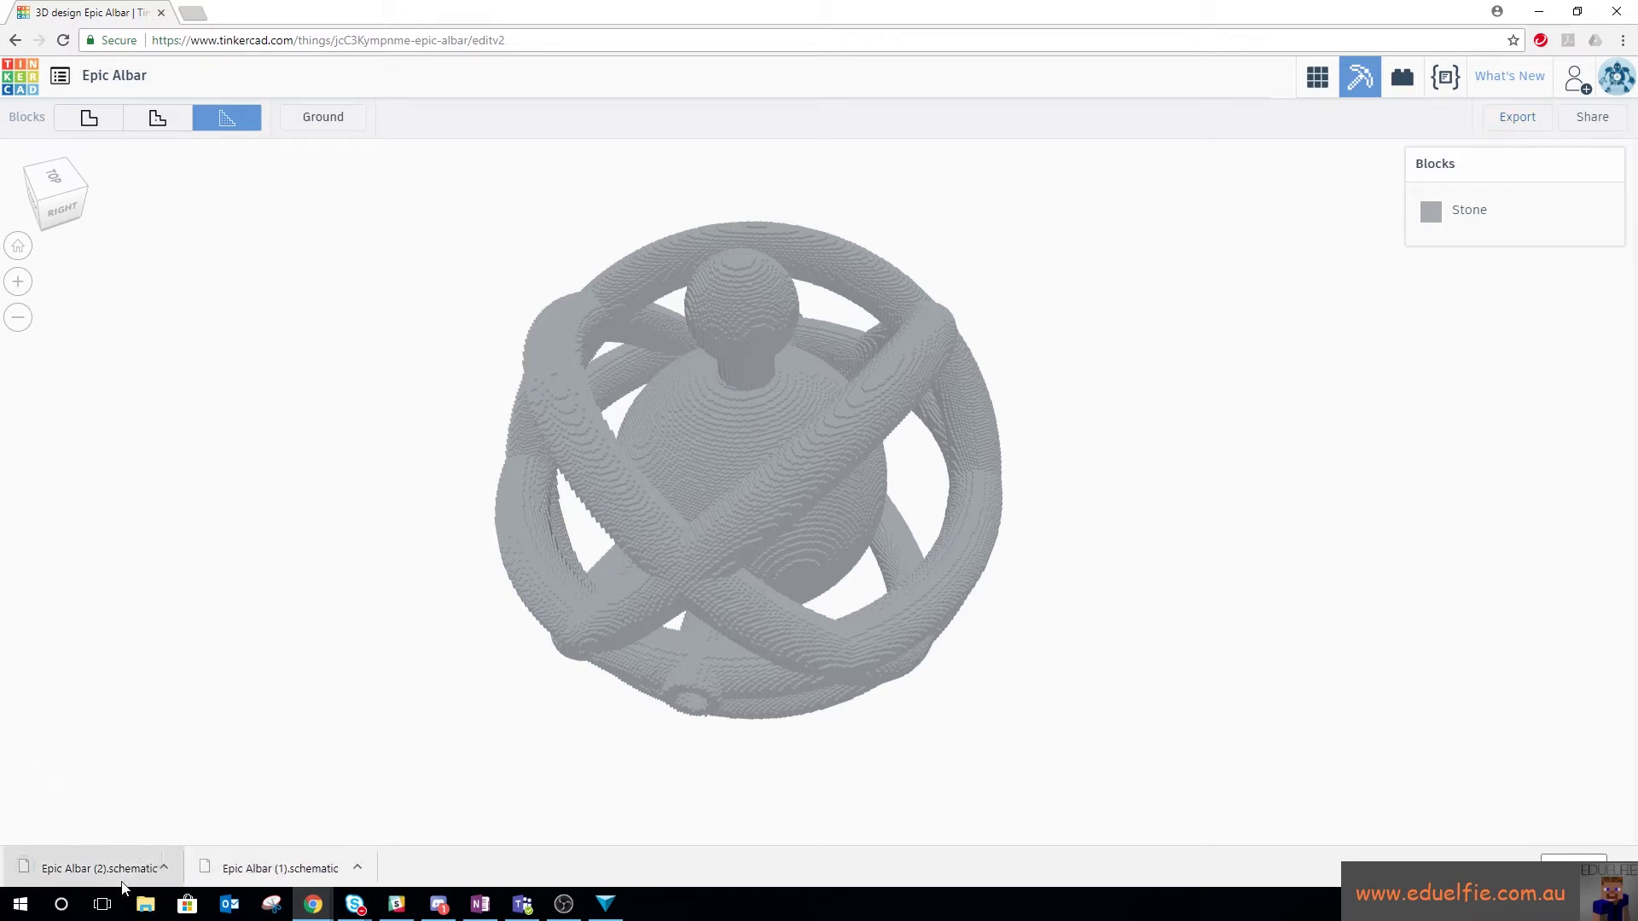
Show the downloaded Epic Albar (2).schematic file in its folder
left_click(176, 866)
left_click(248, 813)
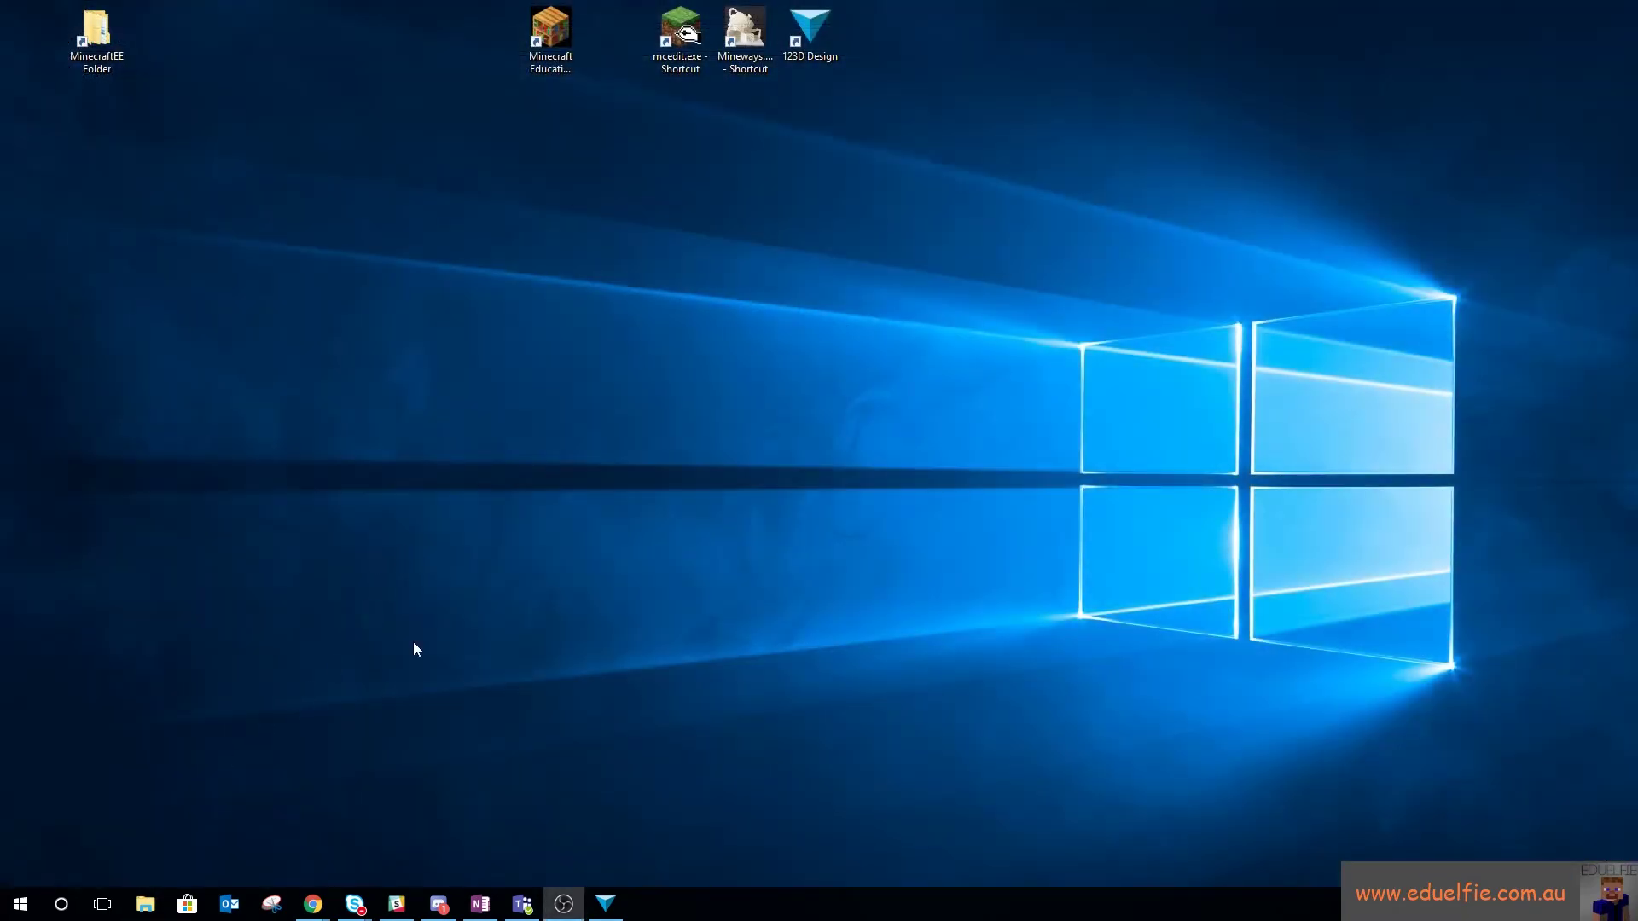
Launch MCEdit and browse for a level to open in the minecraftWorlds folder, reached through the MinecraftEE Folder shortcut on the desktop
double_click(680, 34)
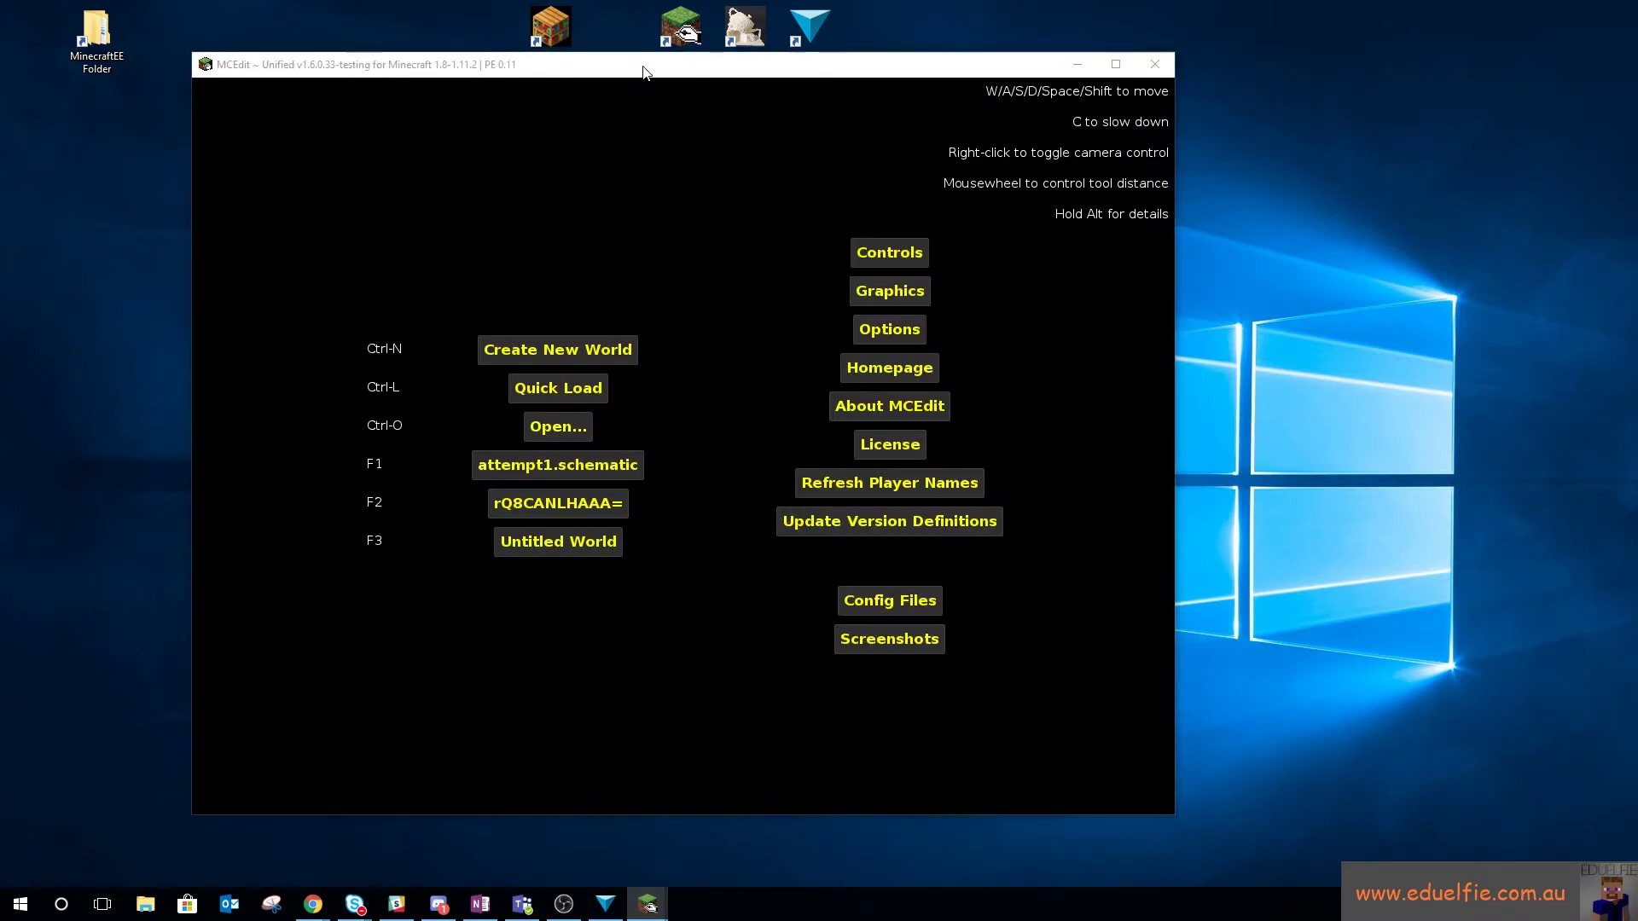
left_click_drag(644, 72, 775, 81)
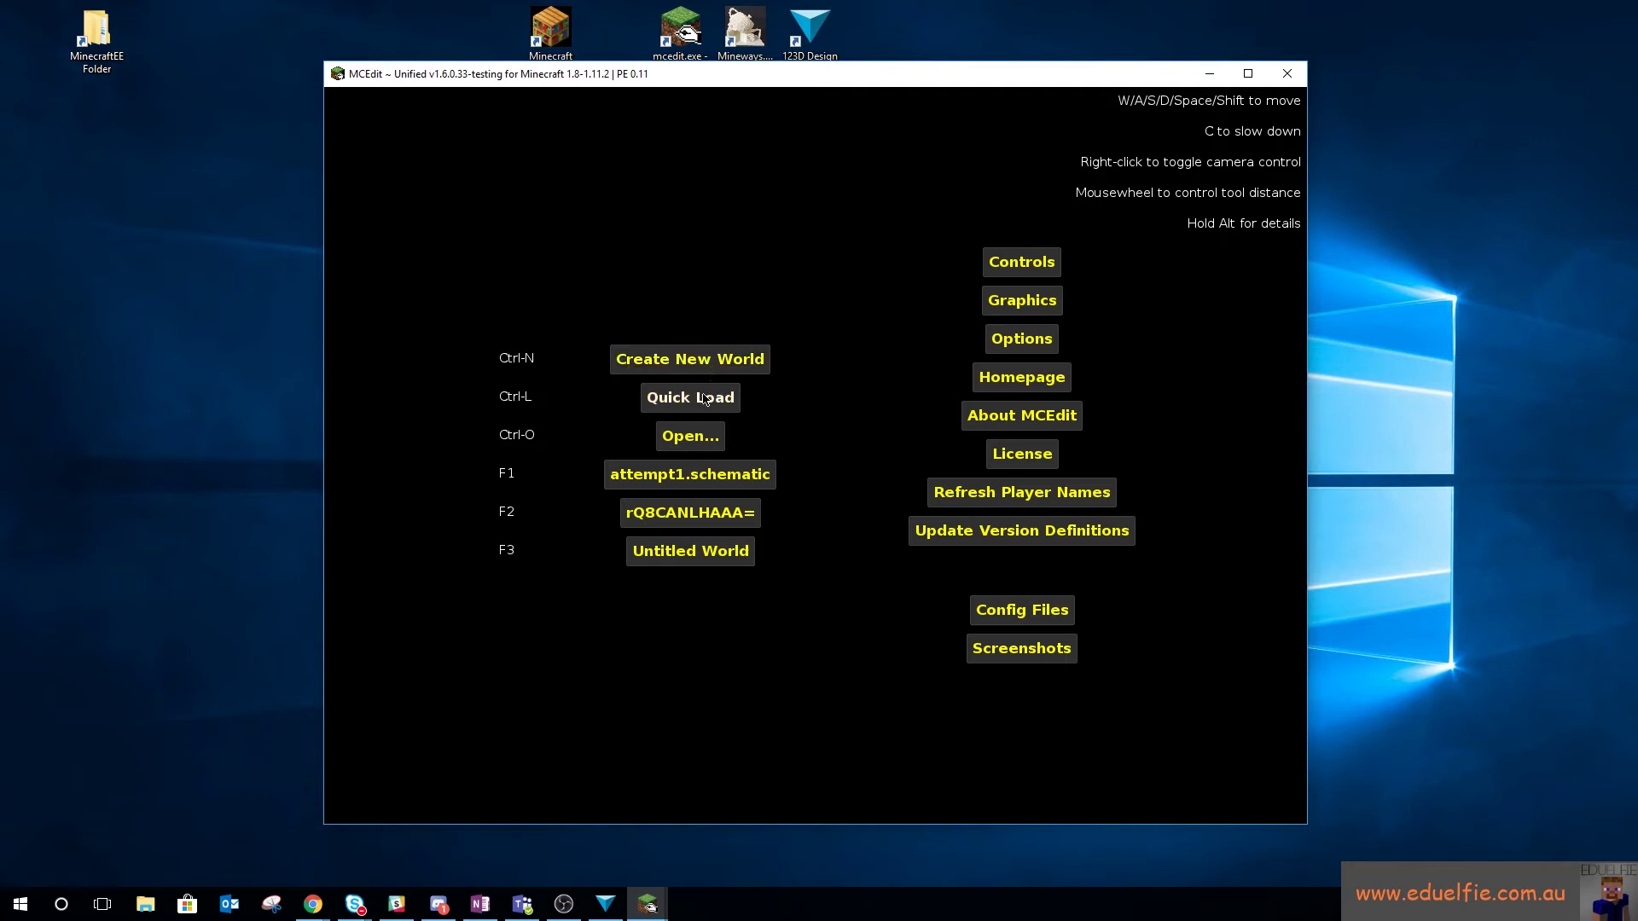
left_click(695, 441)
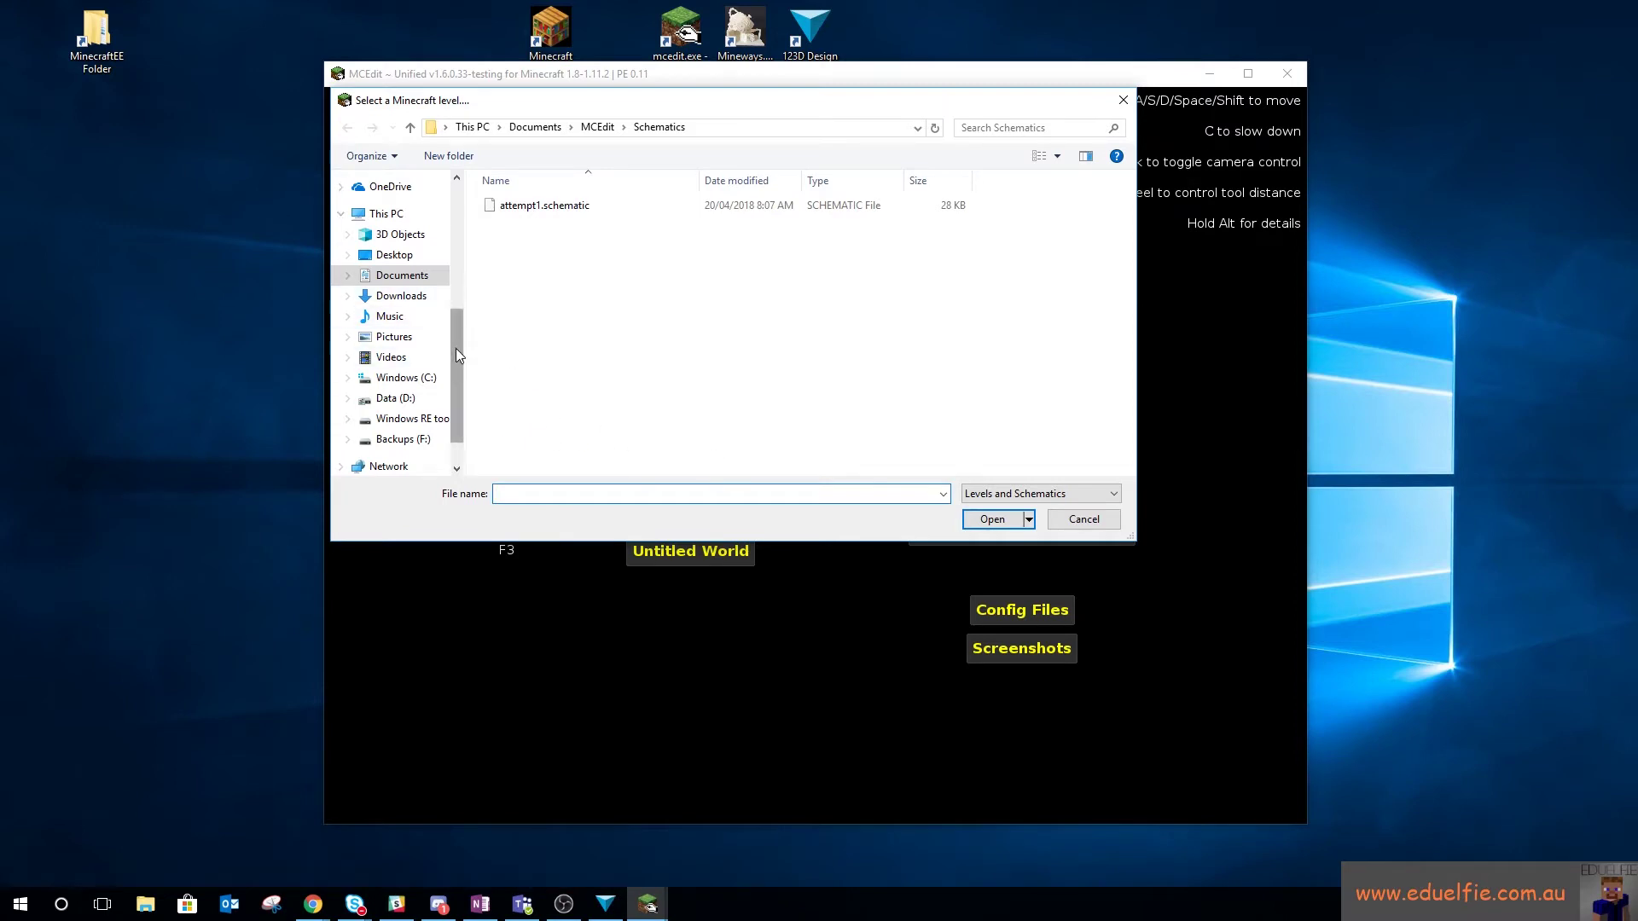
left_click(394, 256)
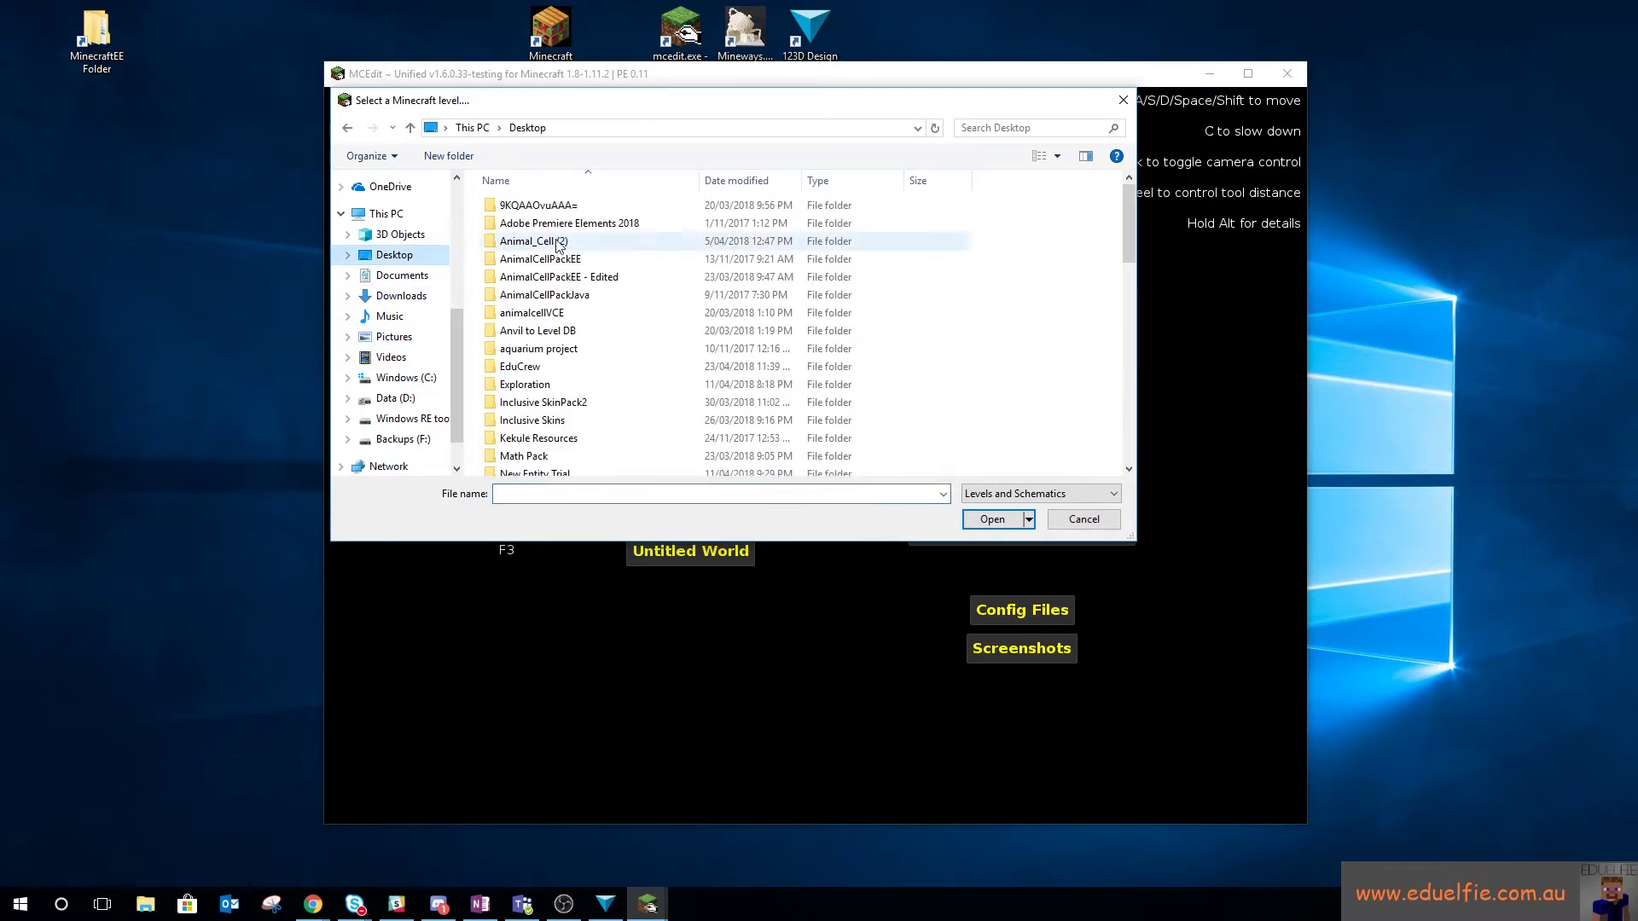
scroll(597, 375, "down", 11)
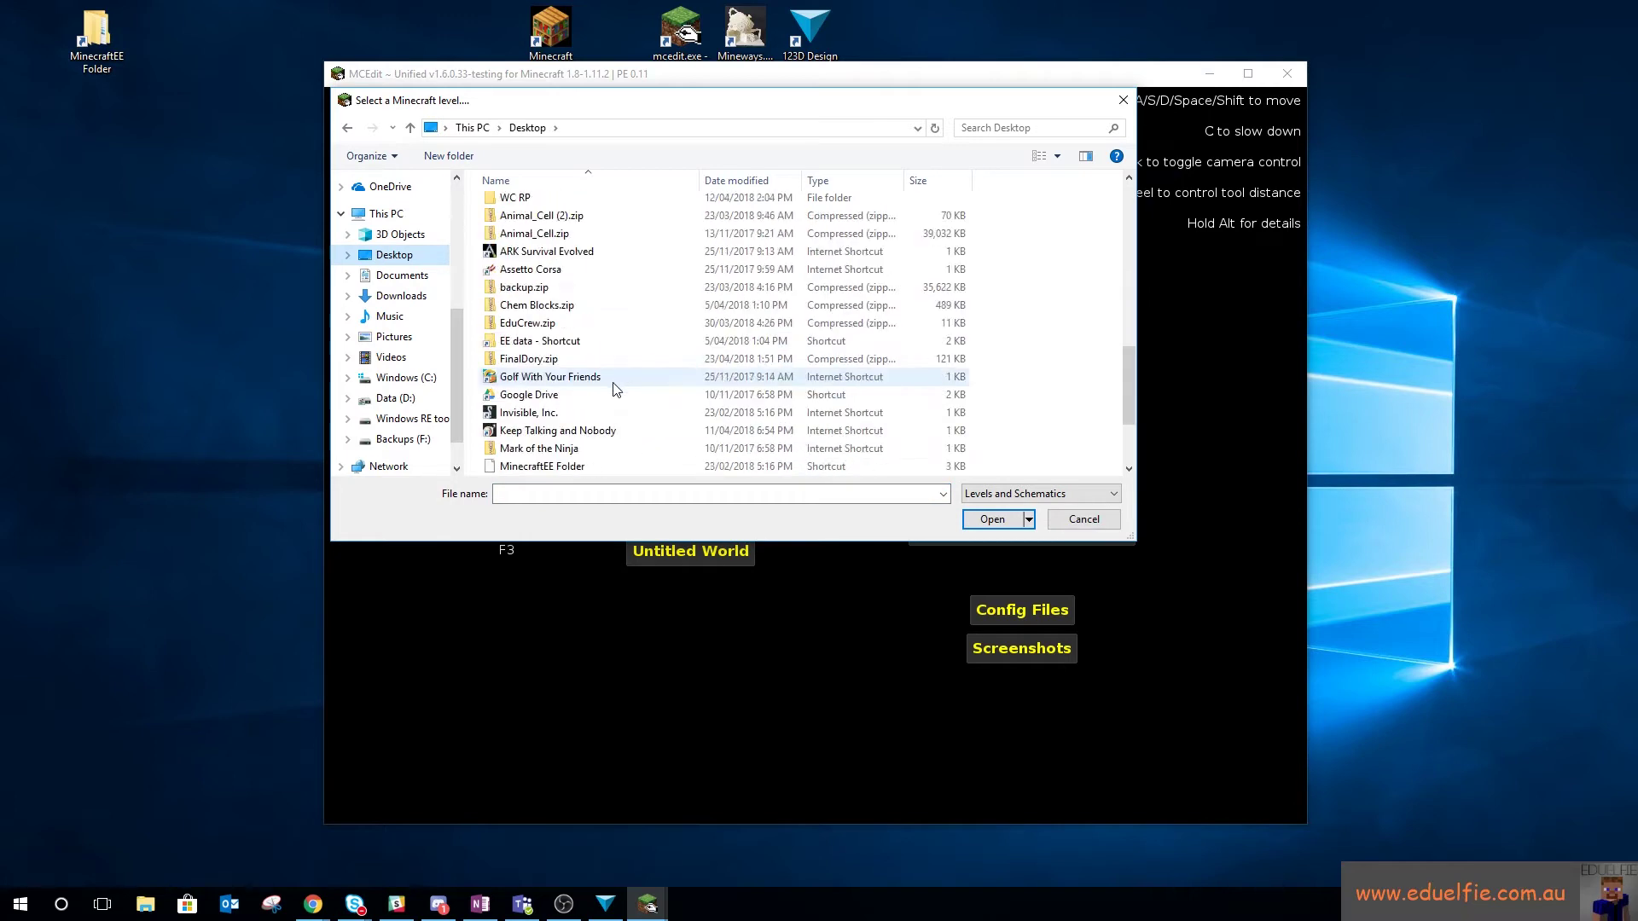
scroll(614, 388, "down", 1)
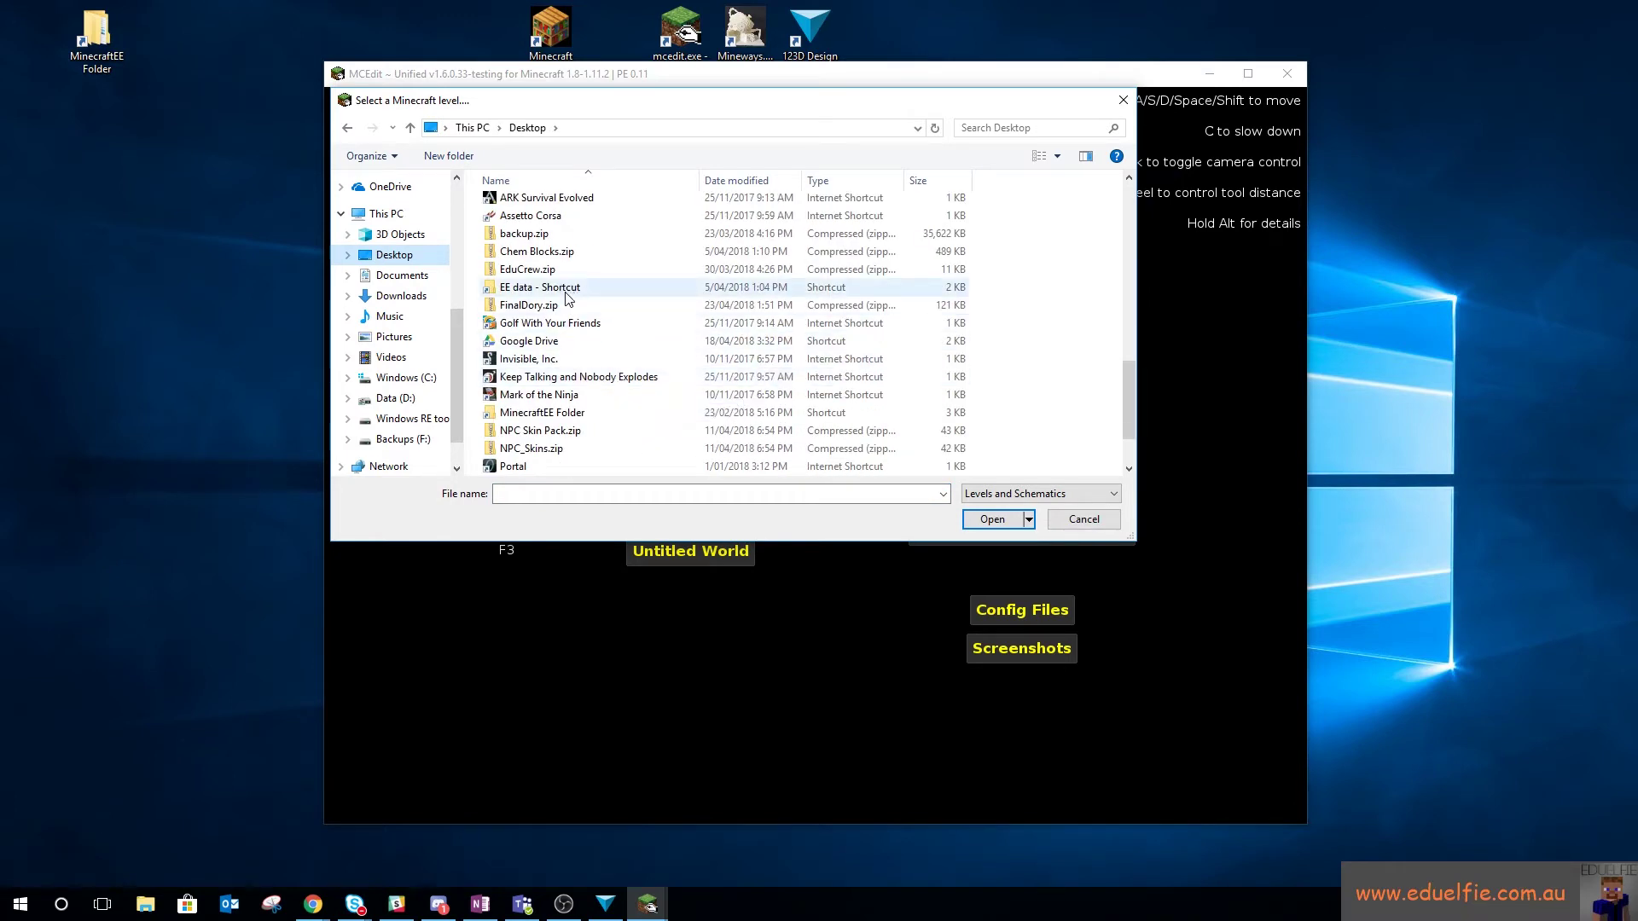
double_click(546, 413)
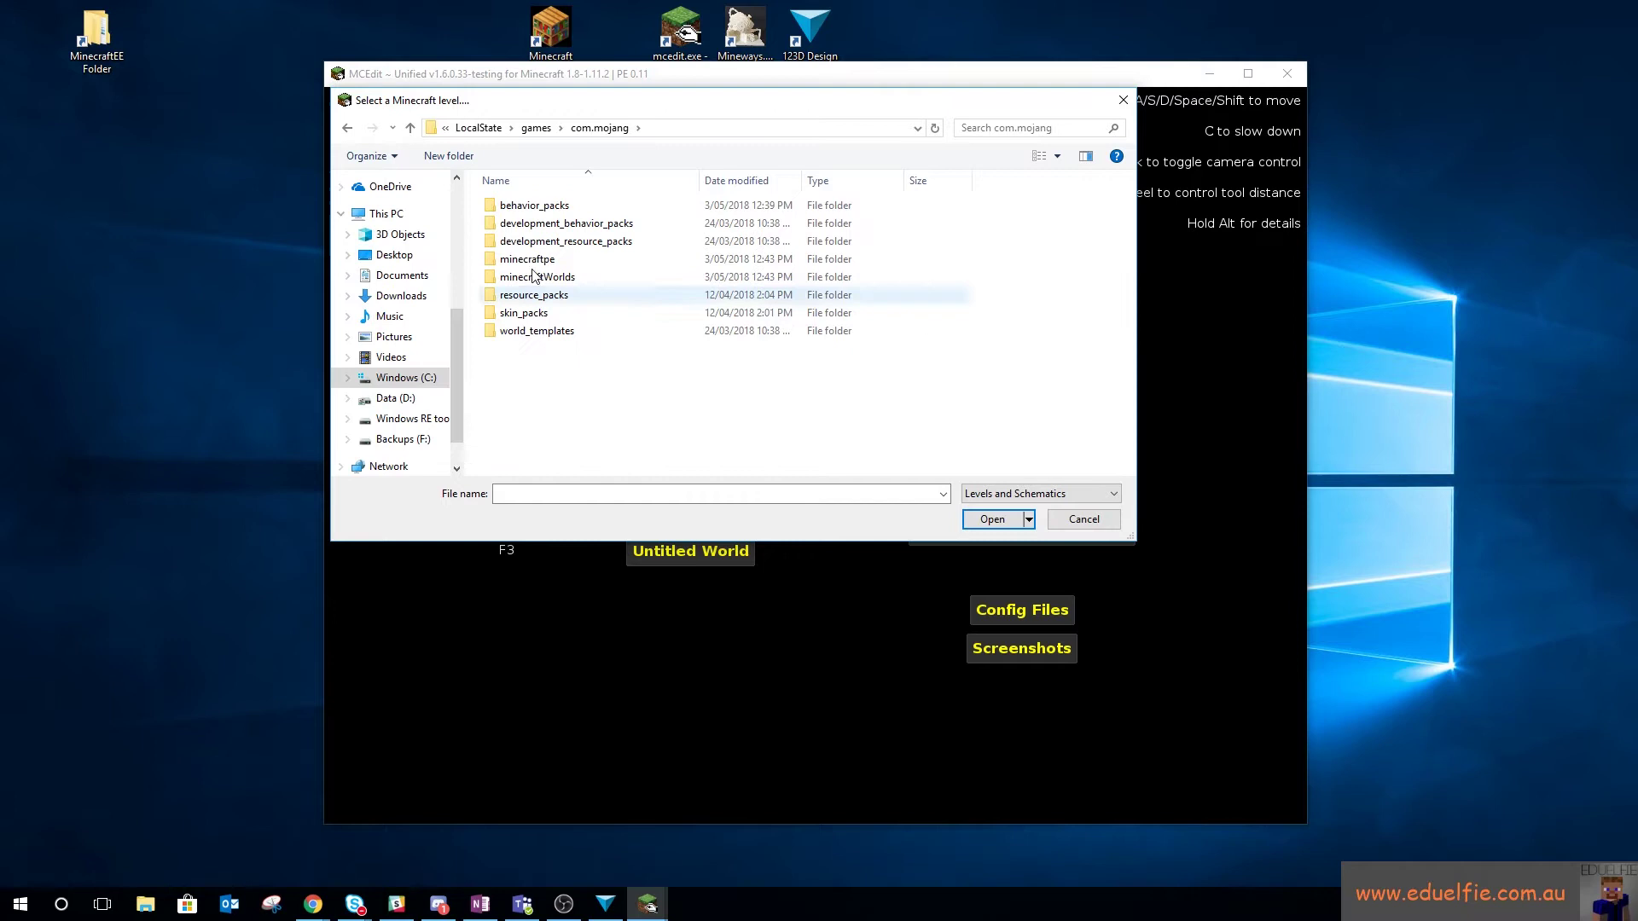
left_click(536, 281)
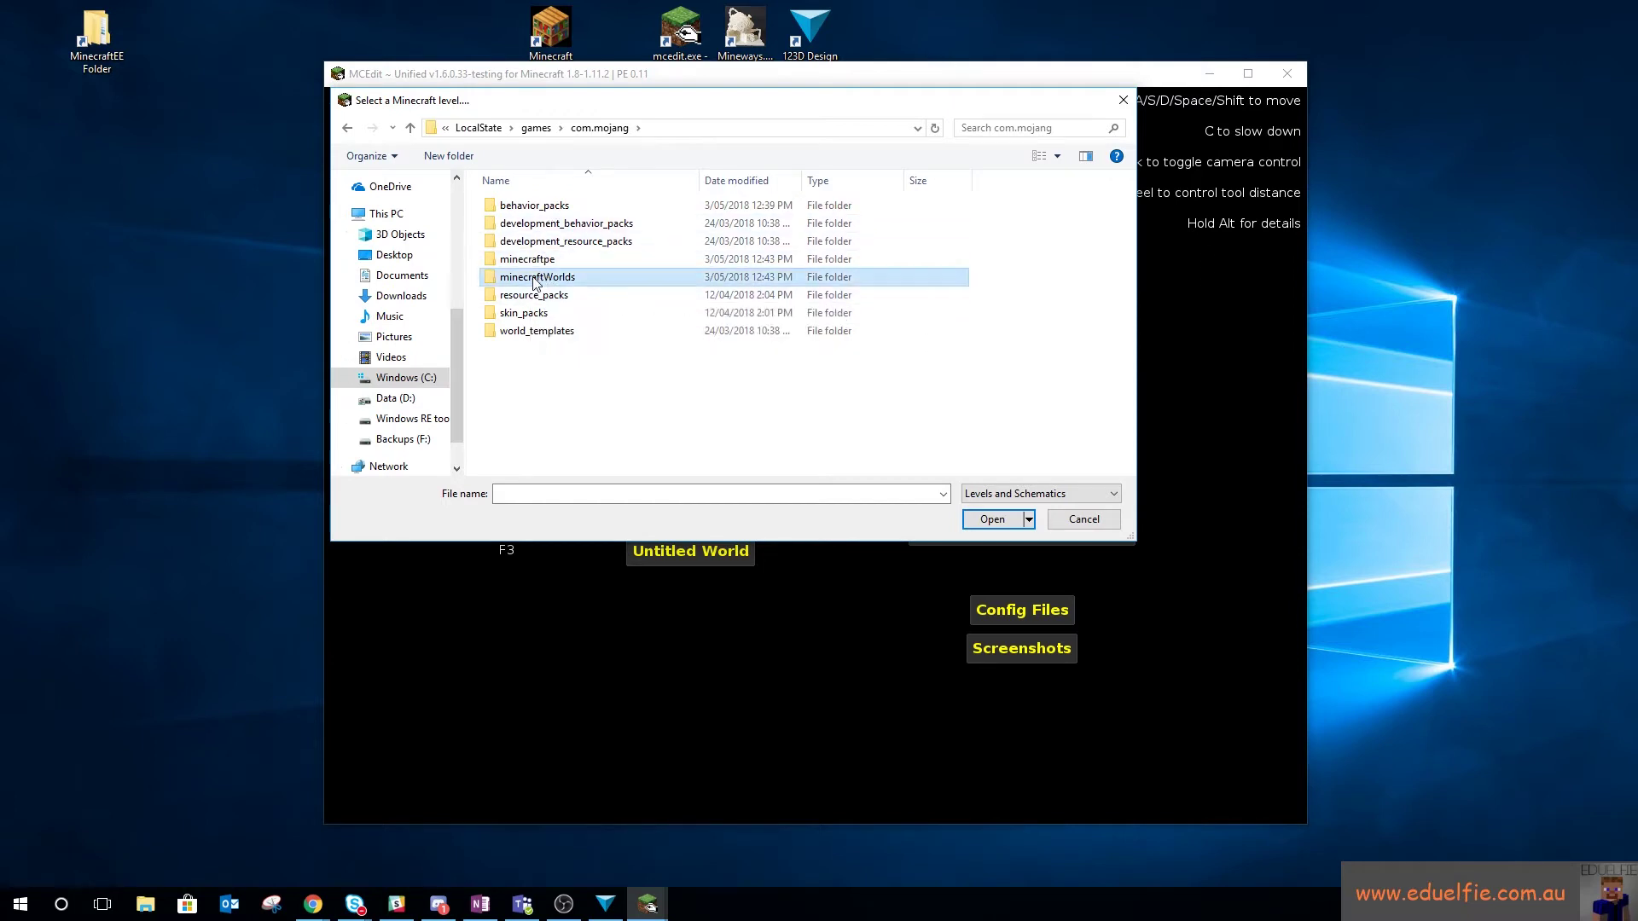
double_click(534, 278)
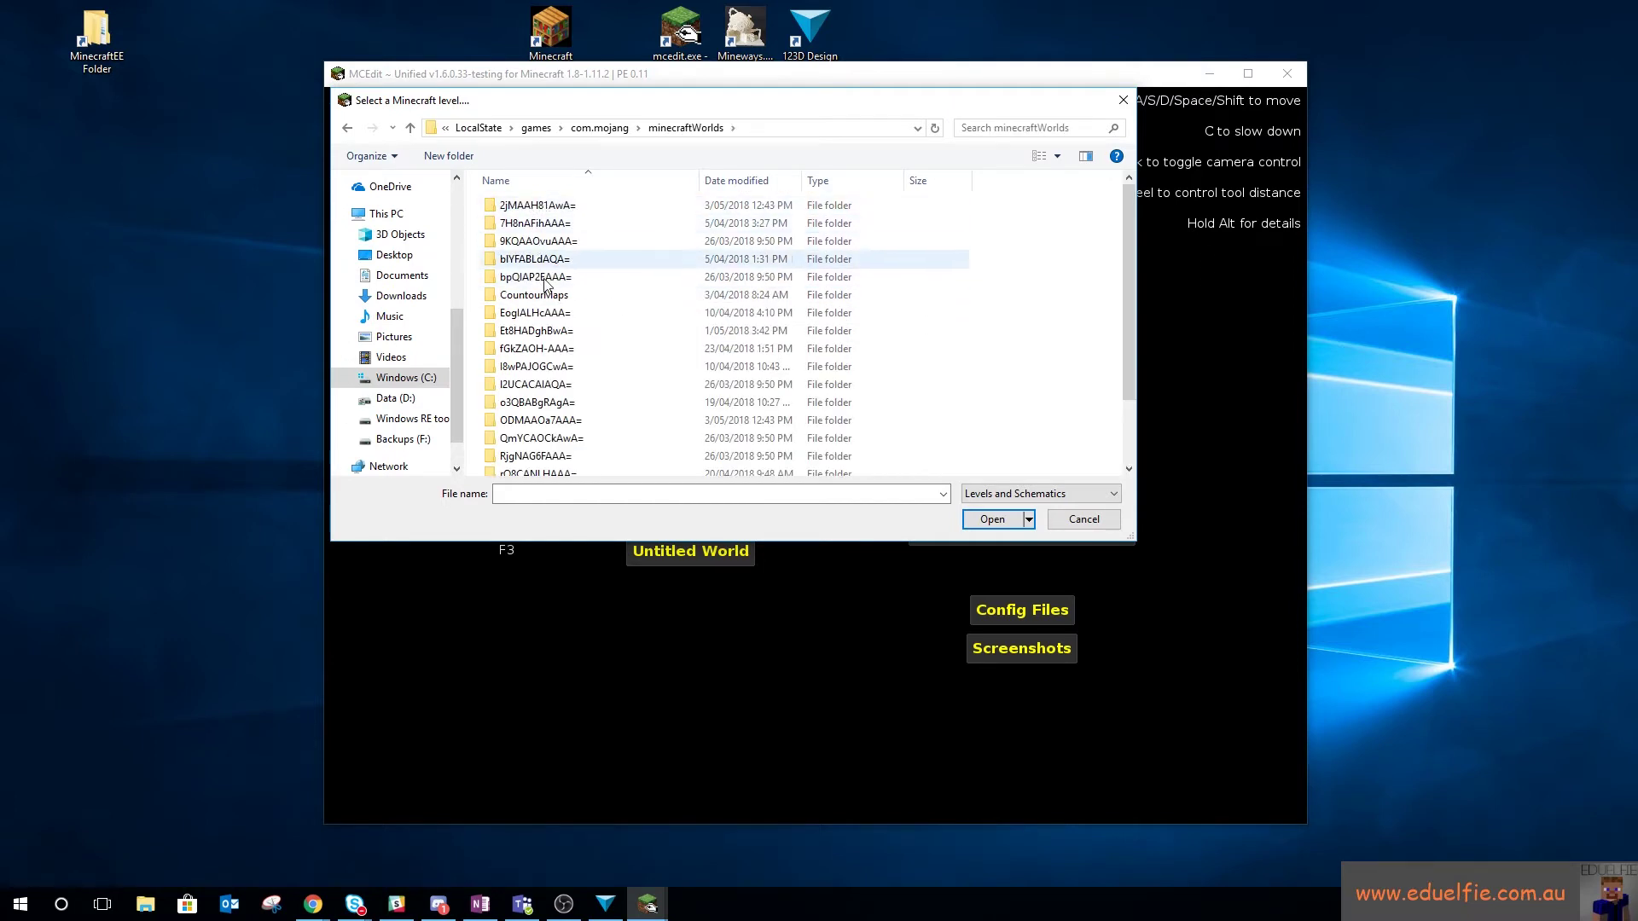
Open the level stored in the 2jMAAH81AwA= world folder
scroll(586, 409, "down", 3)
scroll(585, 418, "up", 3)
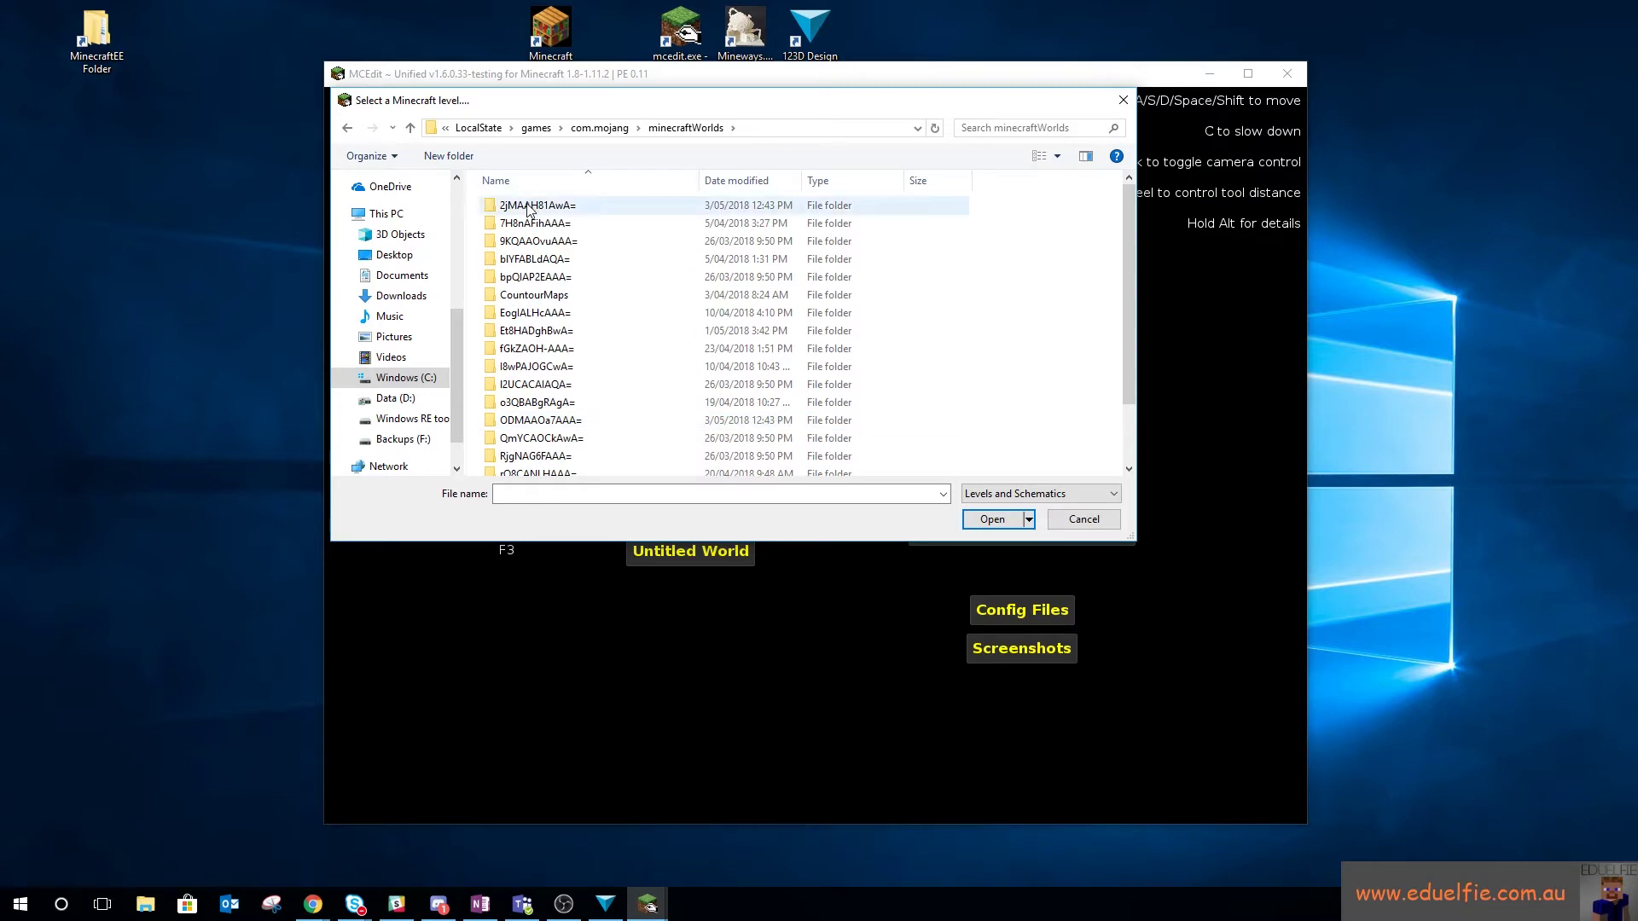
double_click(550, 207)
left_click(523, 261)
double_click(522, 261)
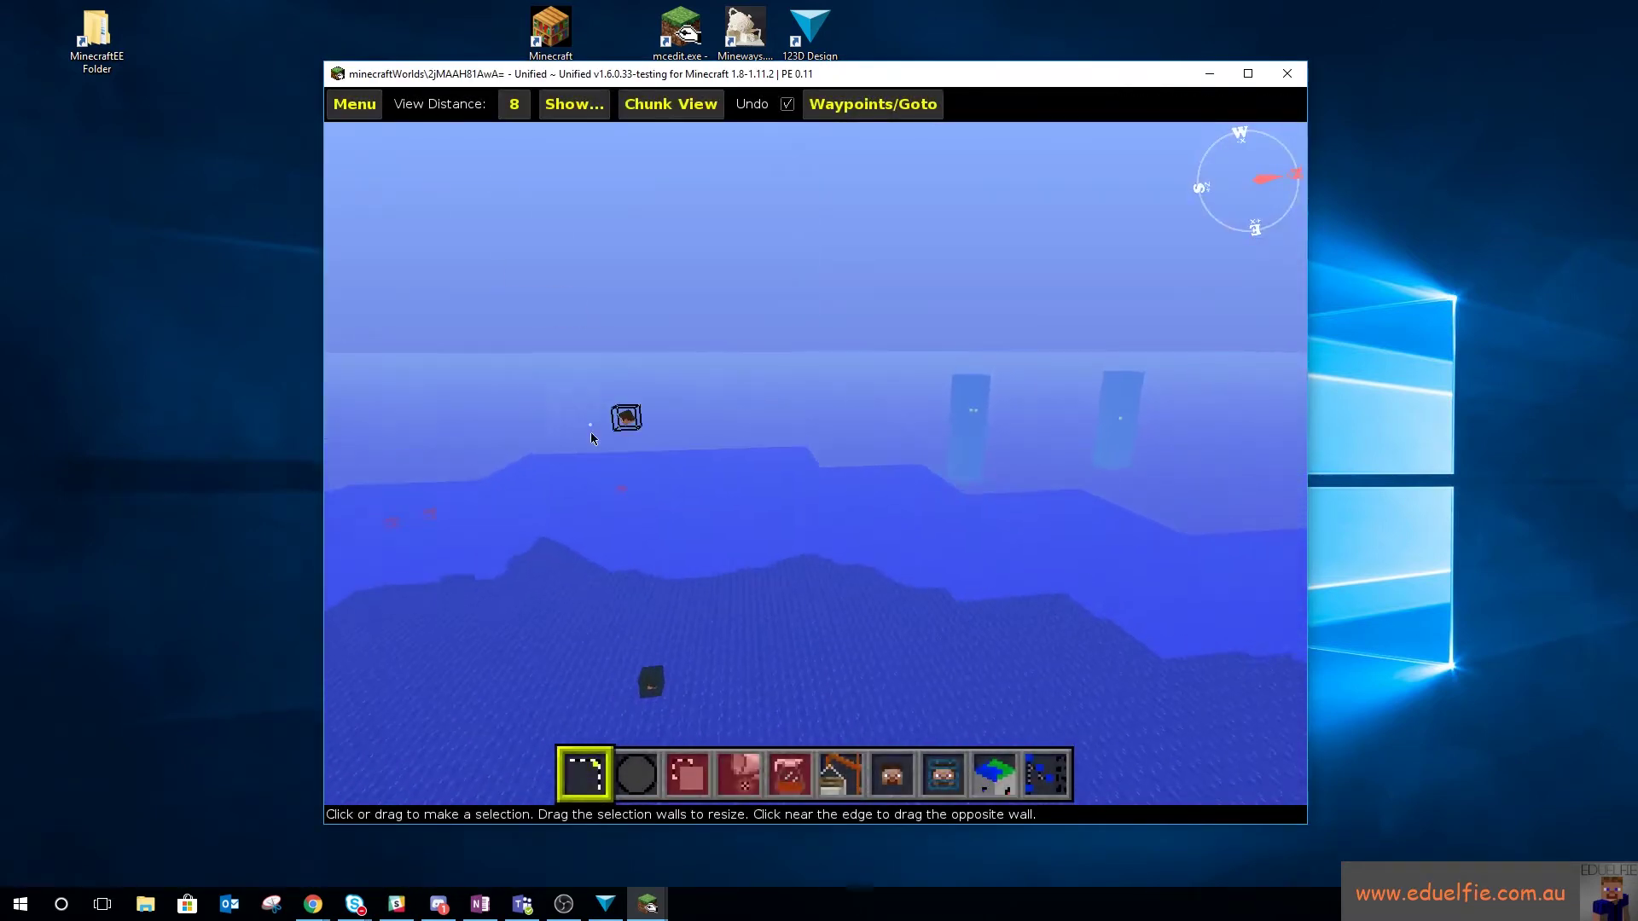
Load Epic Albar.schematic from the Downloads folder as the schematic to import into the world
right_click(591, 432)
right_click_drag(708, 434, 530, 436)
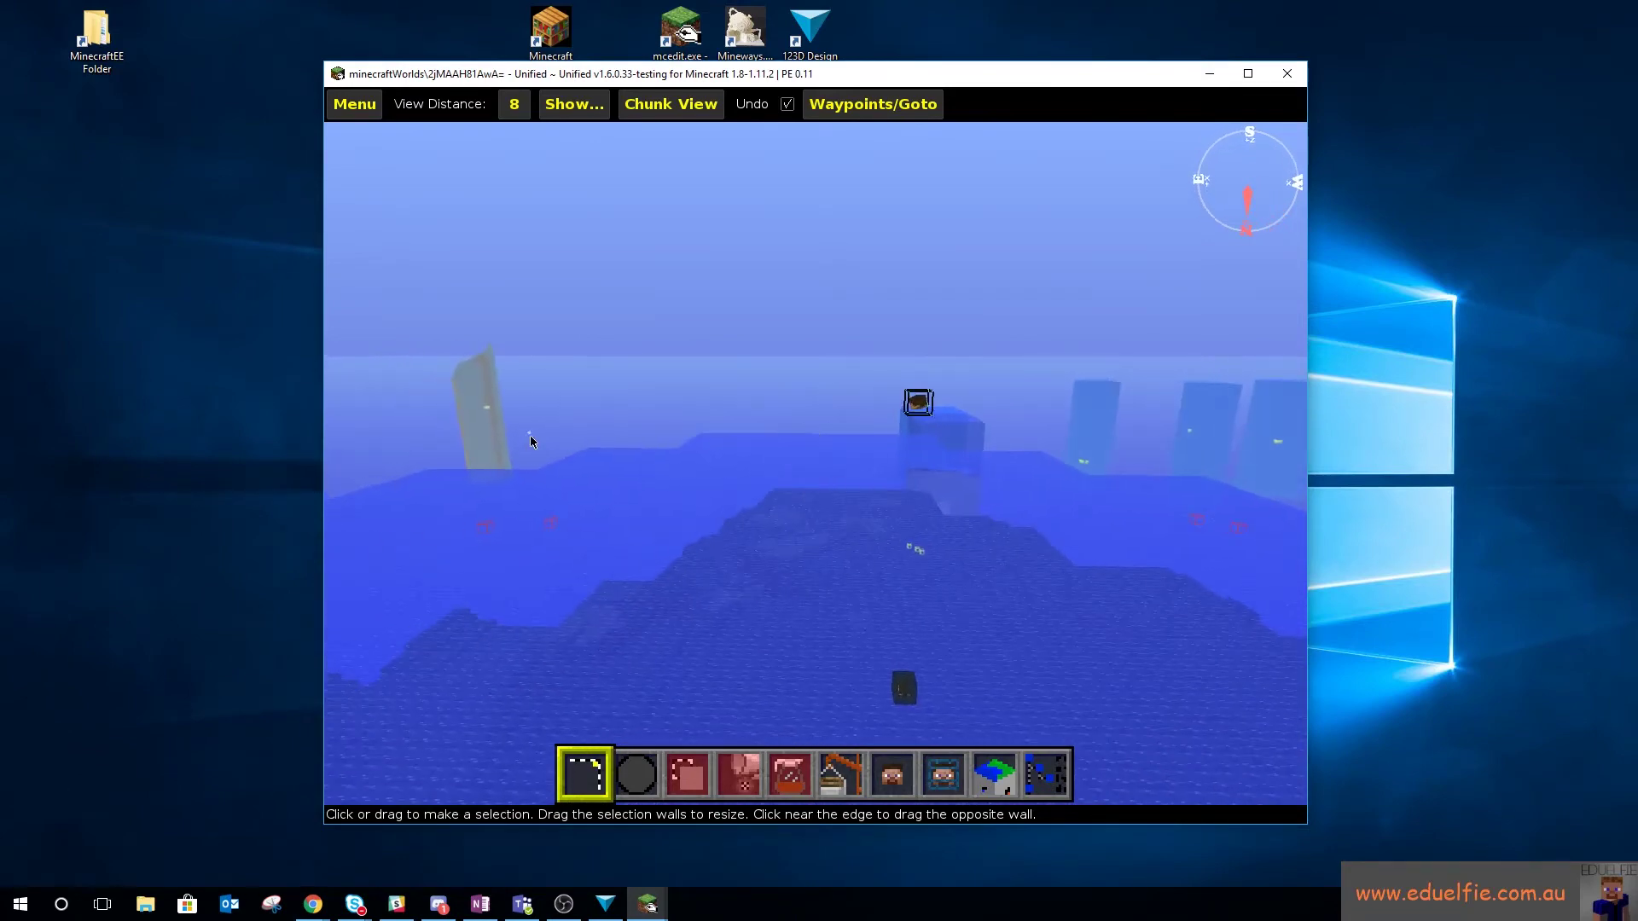
right_click_drag(810, 465, 693, 433)
key("d")
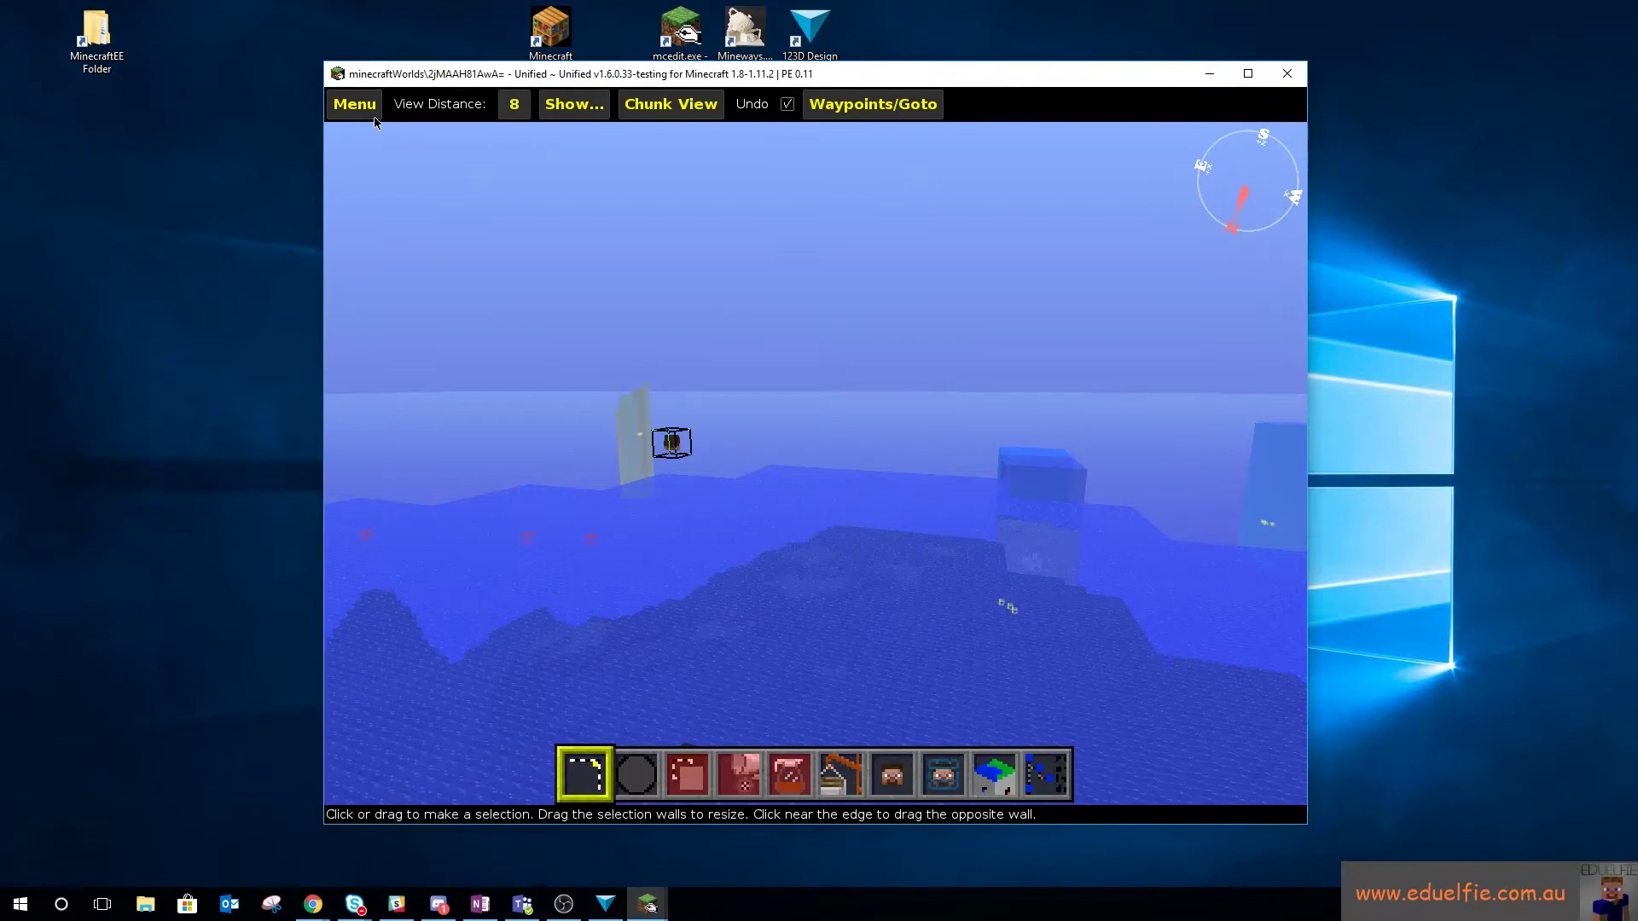
left_click(838, 785)
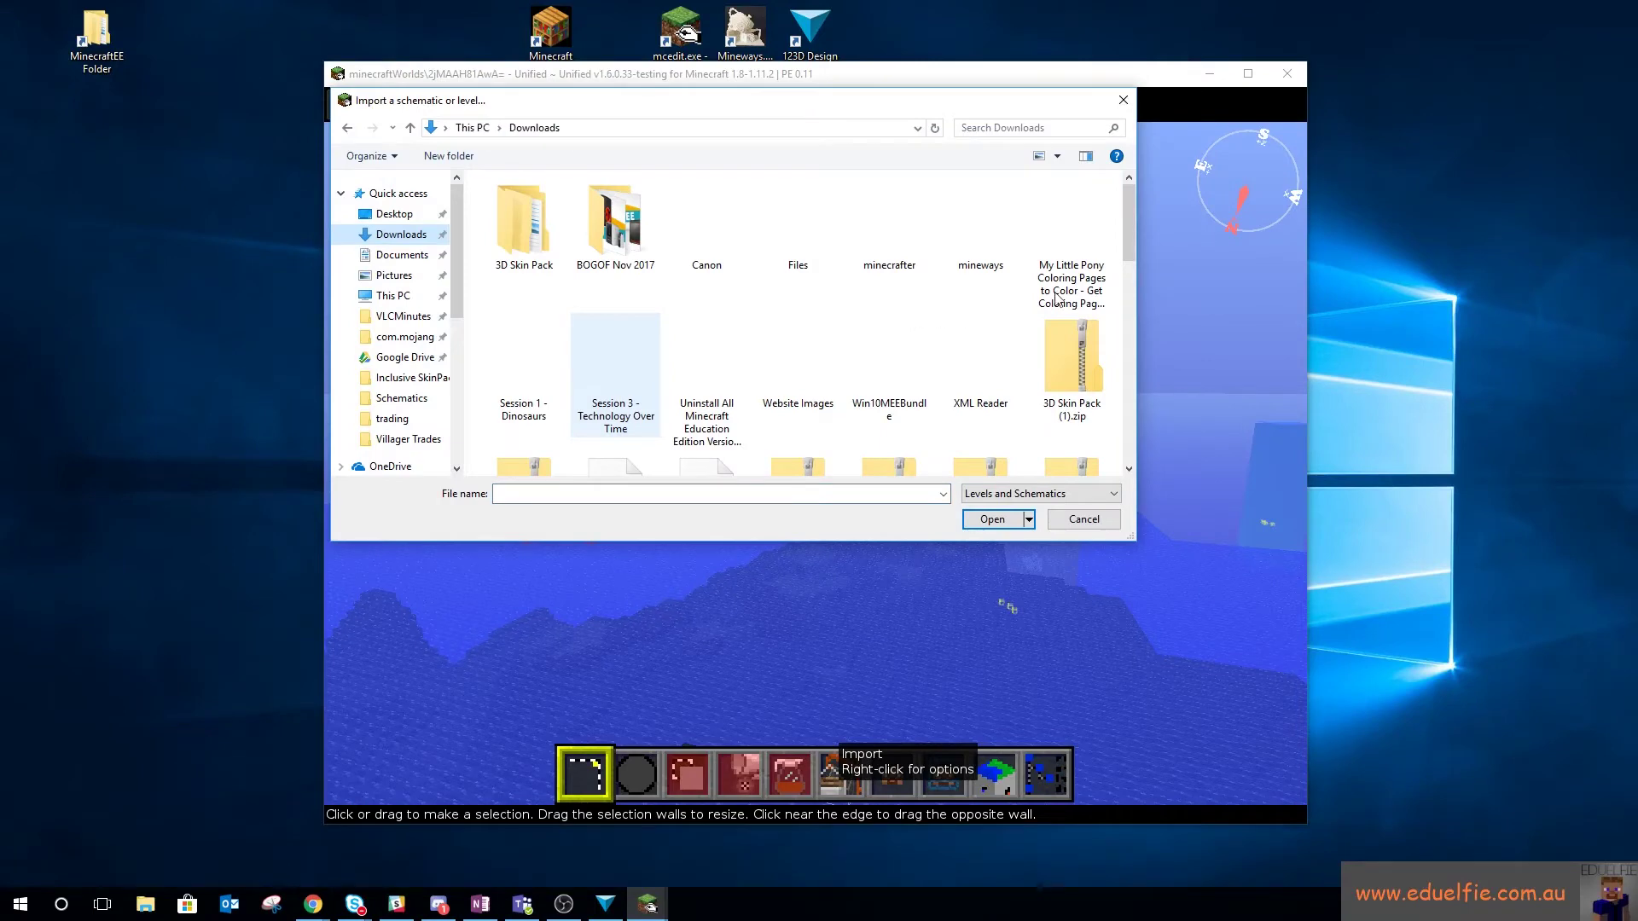
scroll(1131, 222, "down", 5)
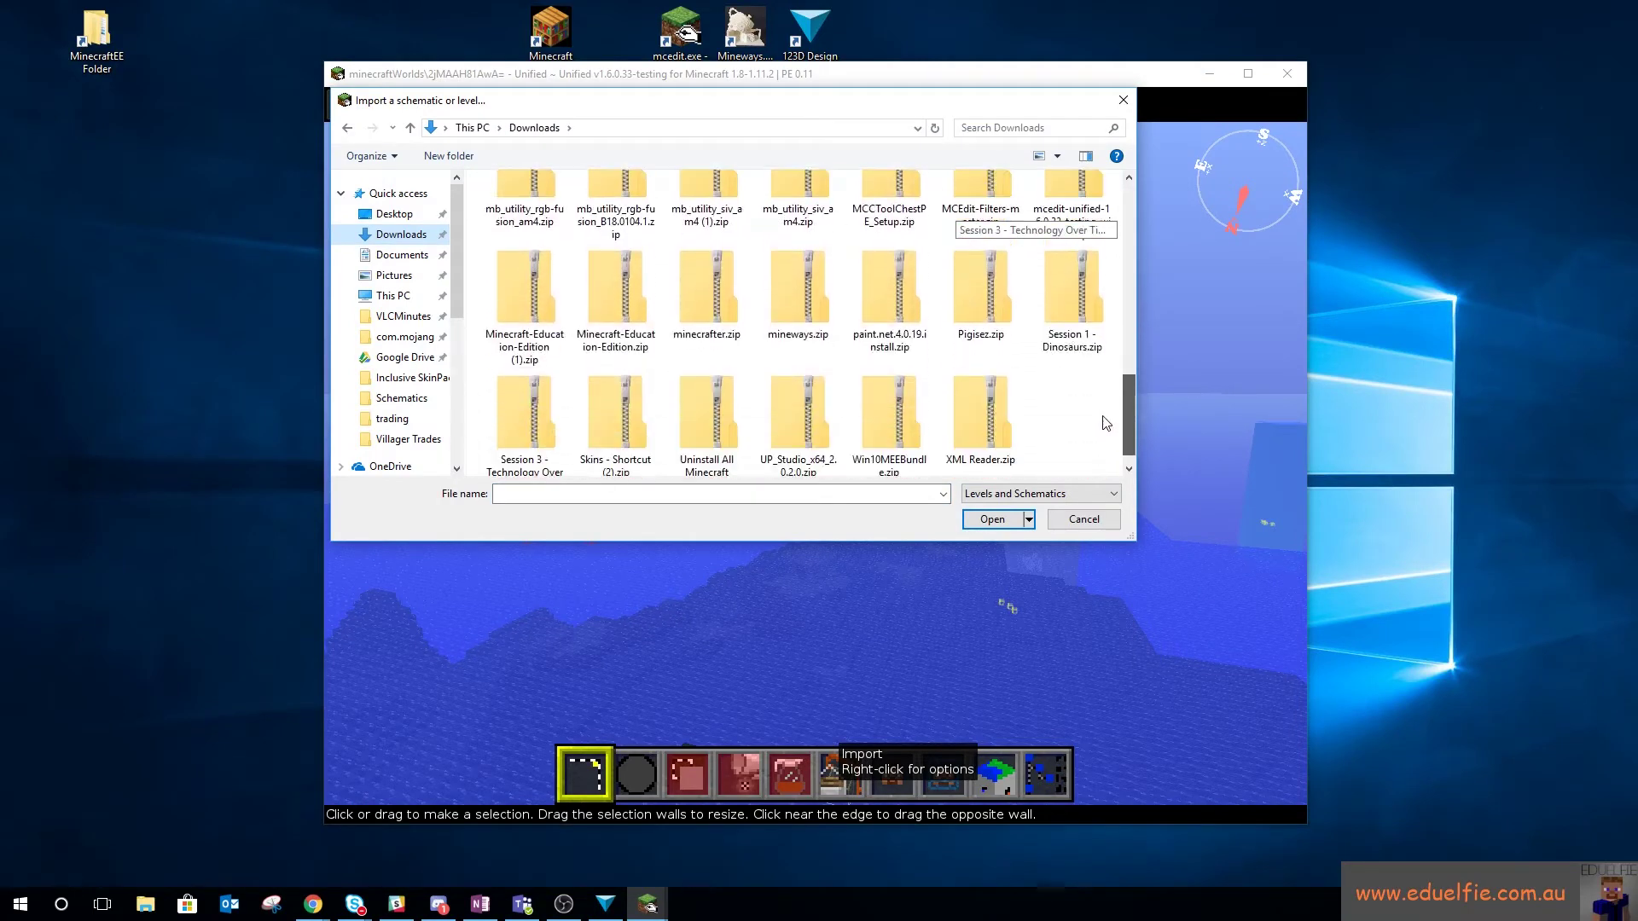
left_click_drag(1129, 422, 1121, 316)
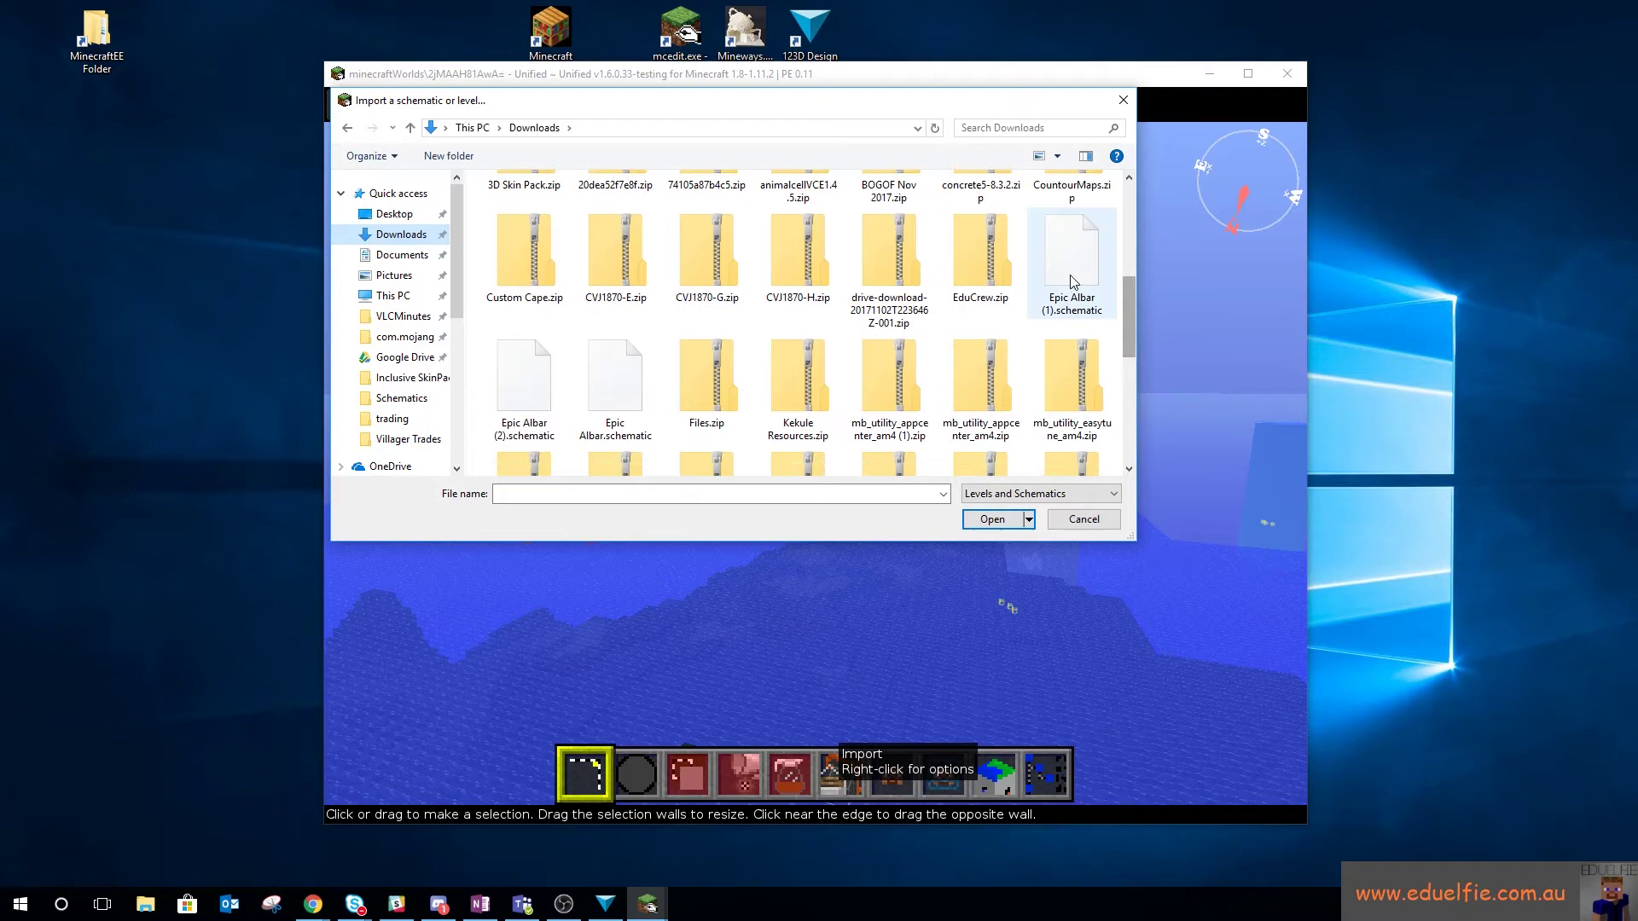
left_click(593, 384)
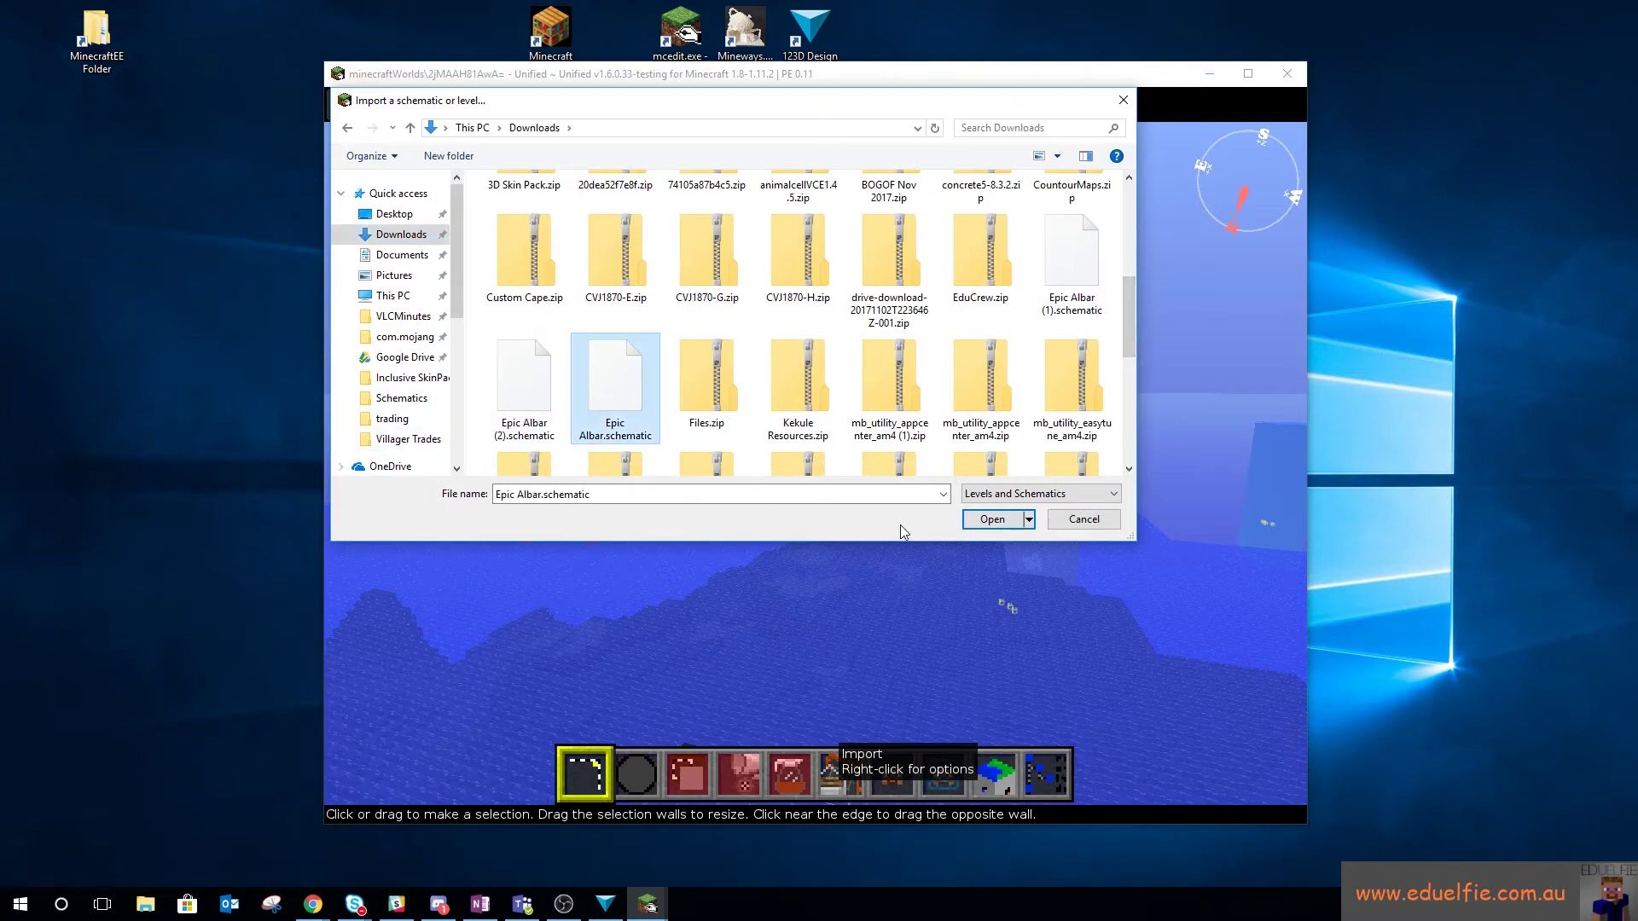
left_click(990, 520)
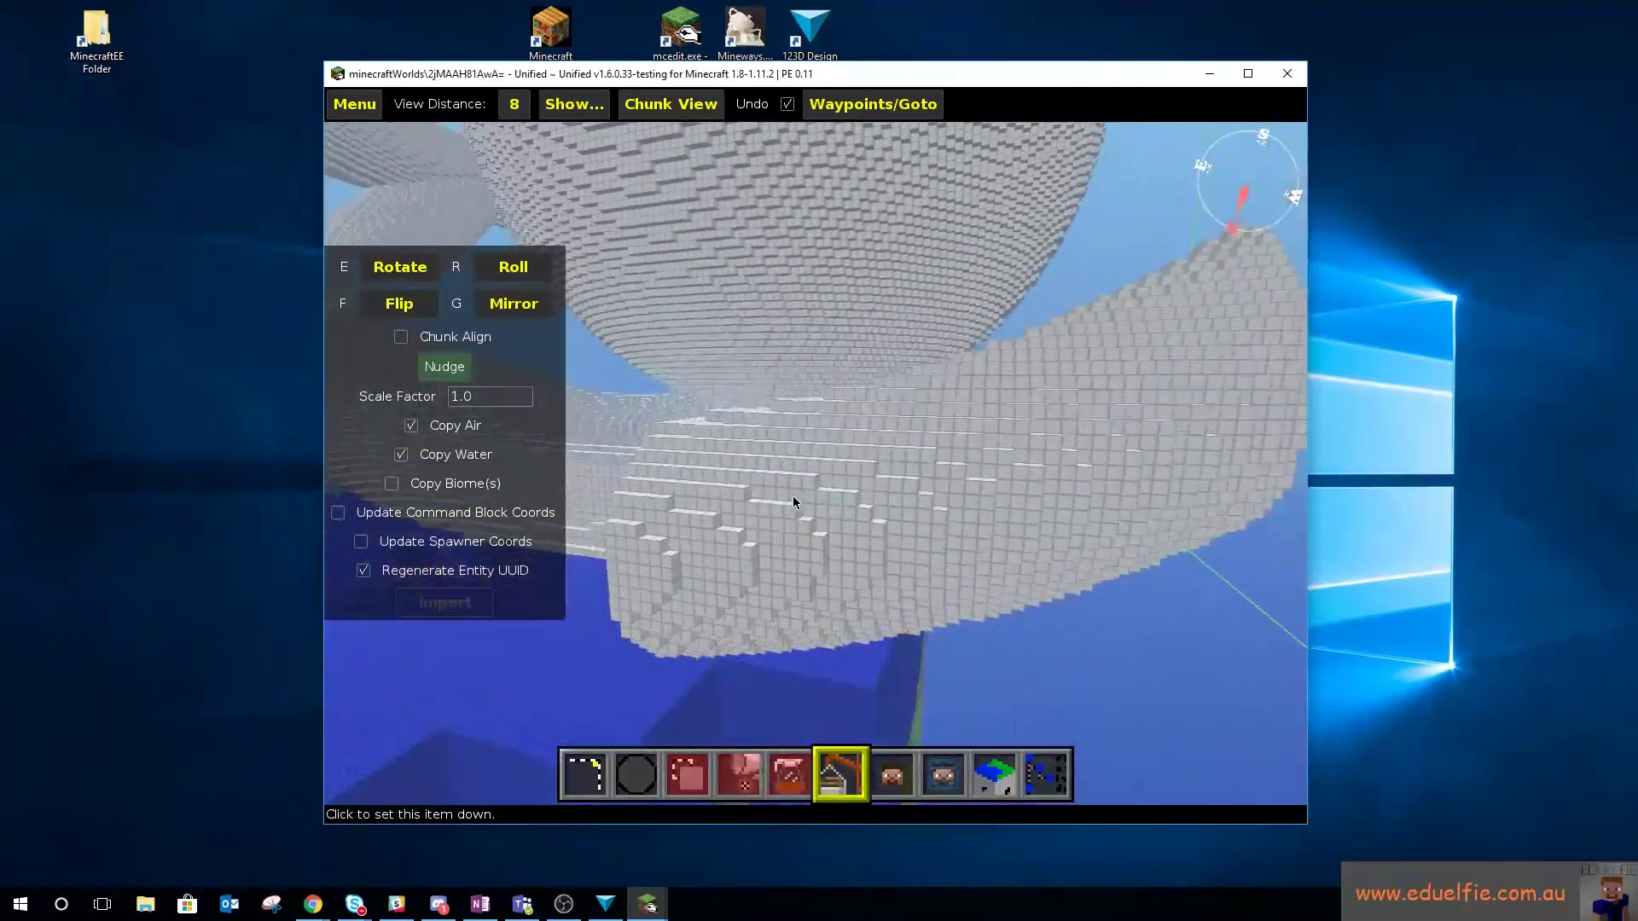
Set the Epic Albar model down over the terrain at scale factor 1.0 and import it
key("s")
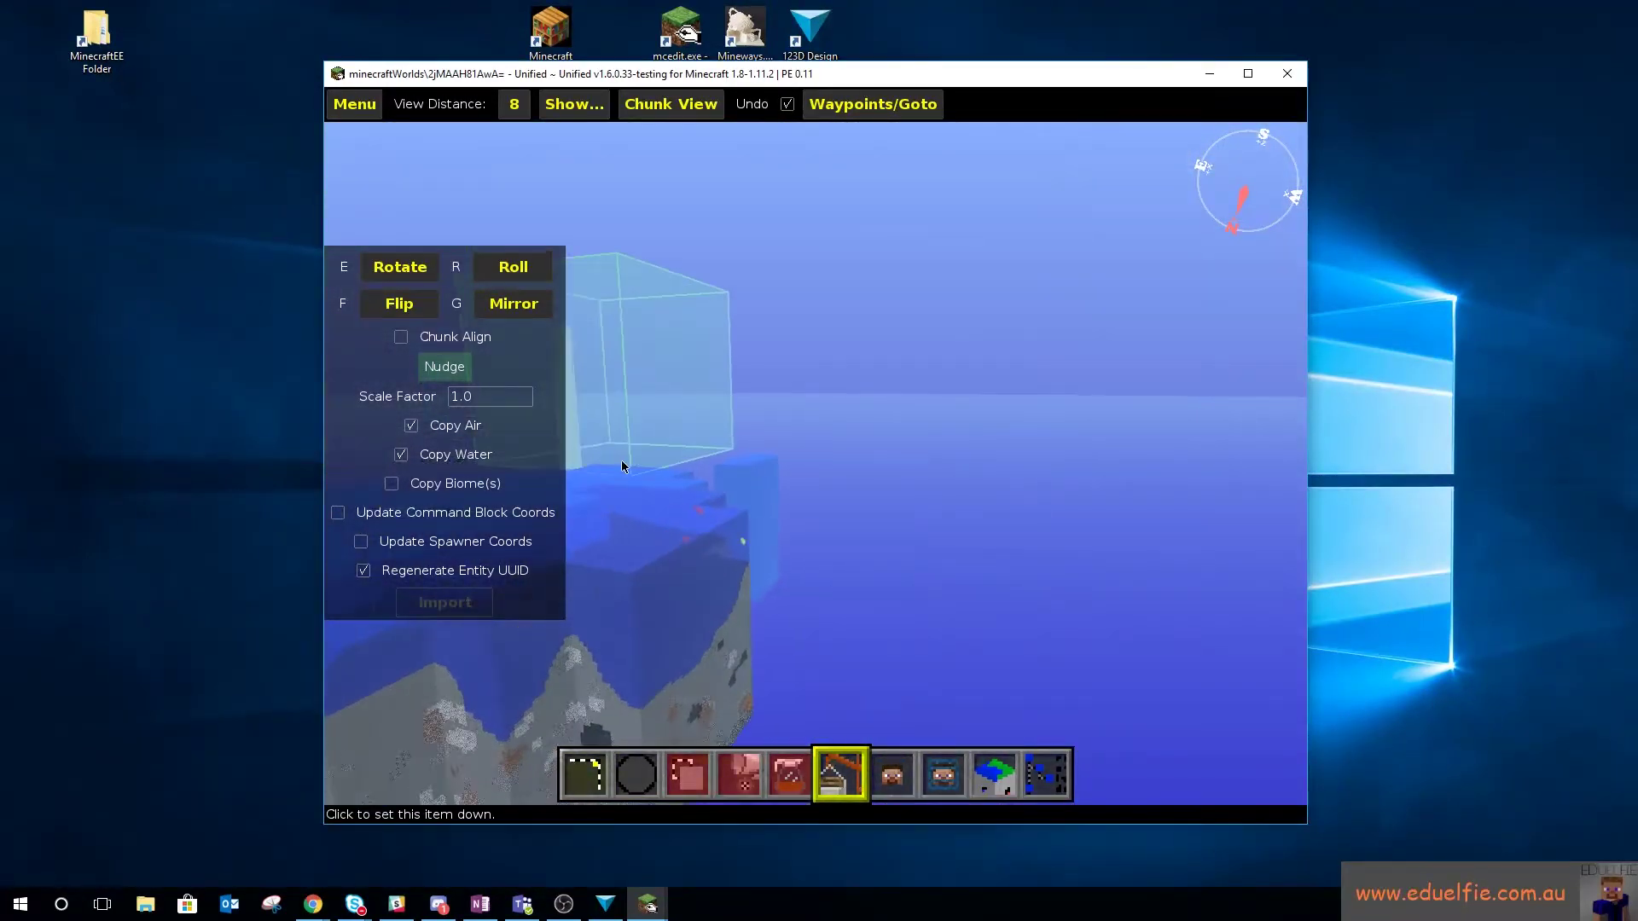
key("w")
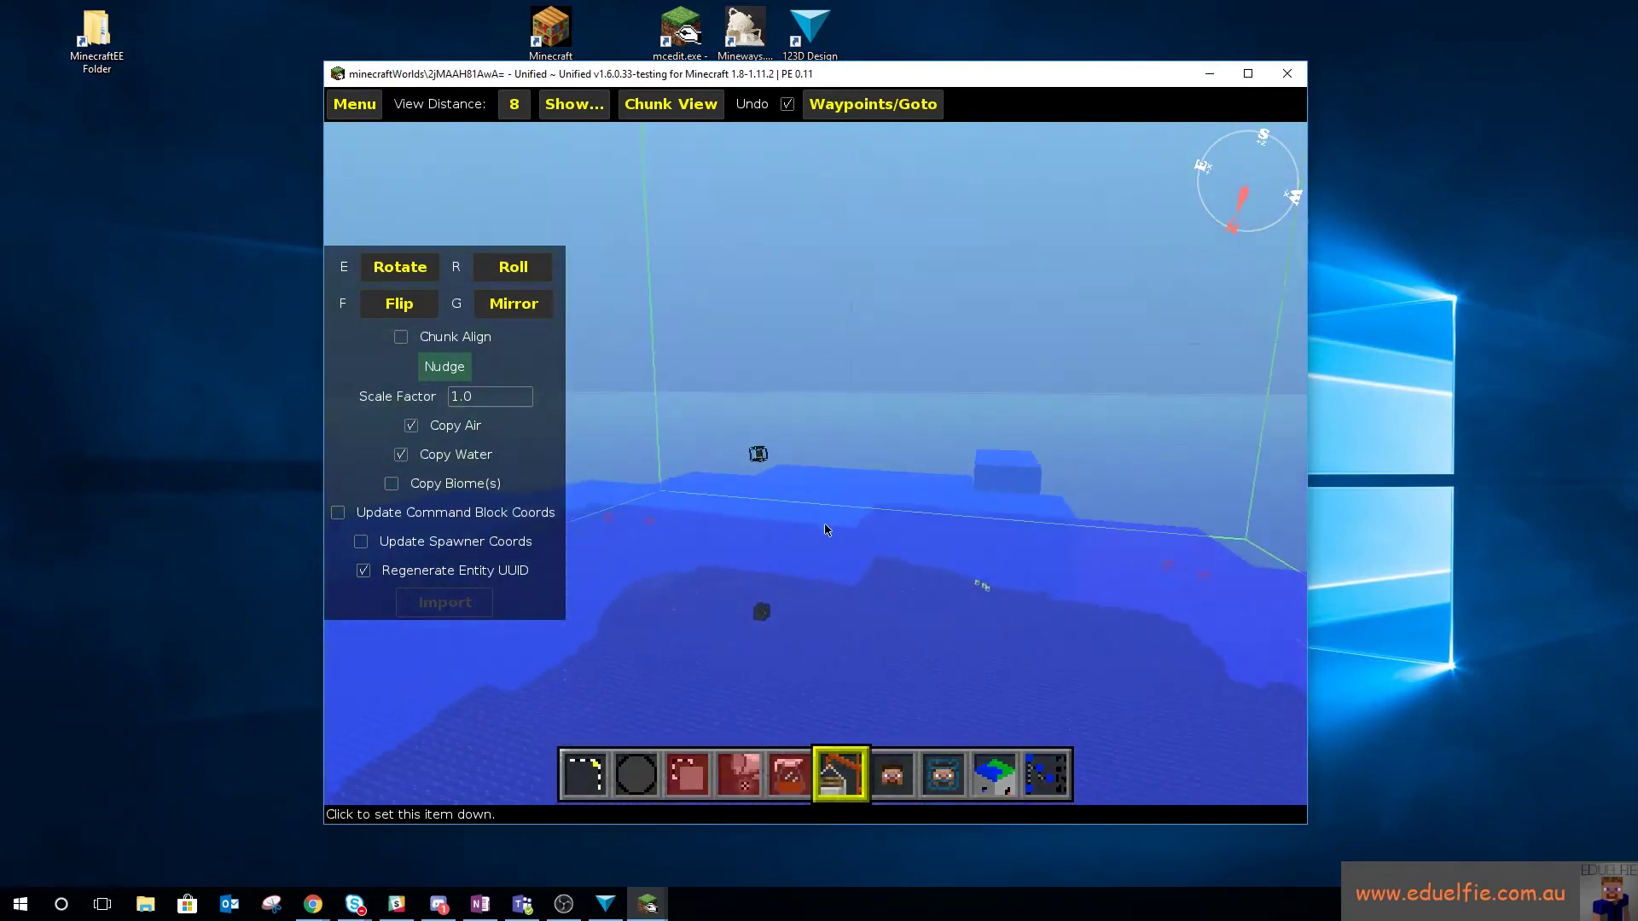
key("a")
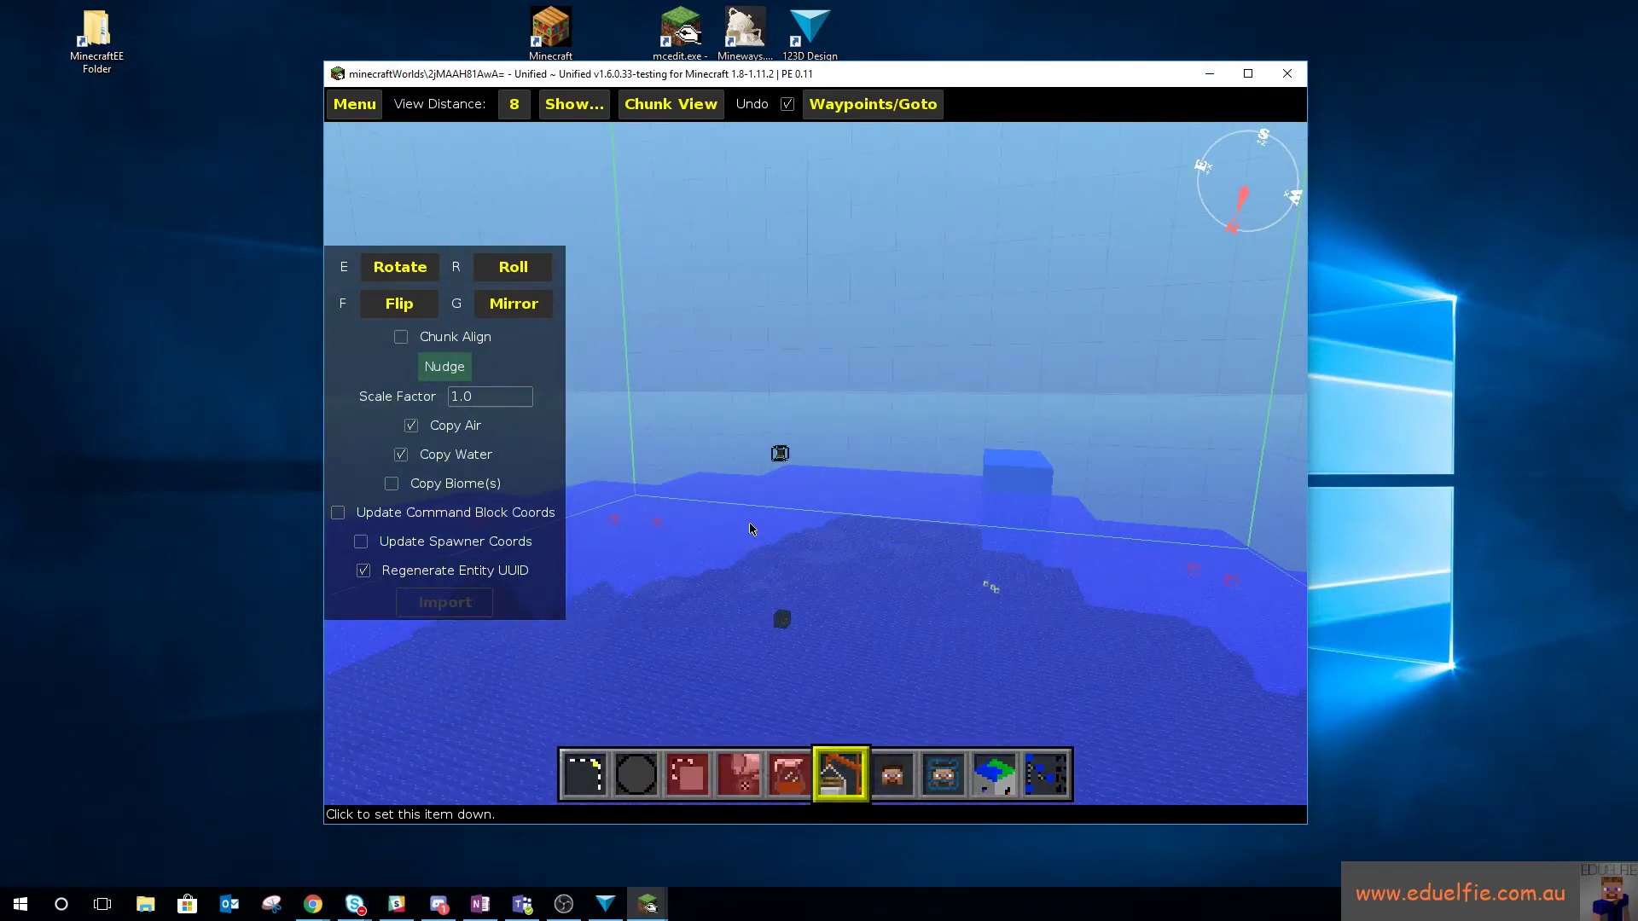
left_click(749, 527)
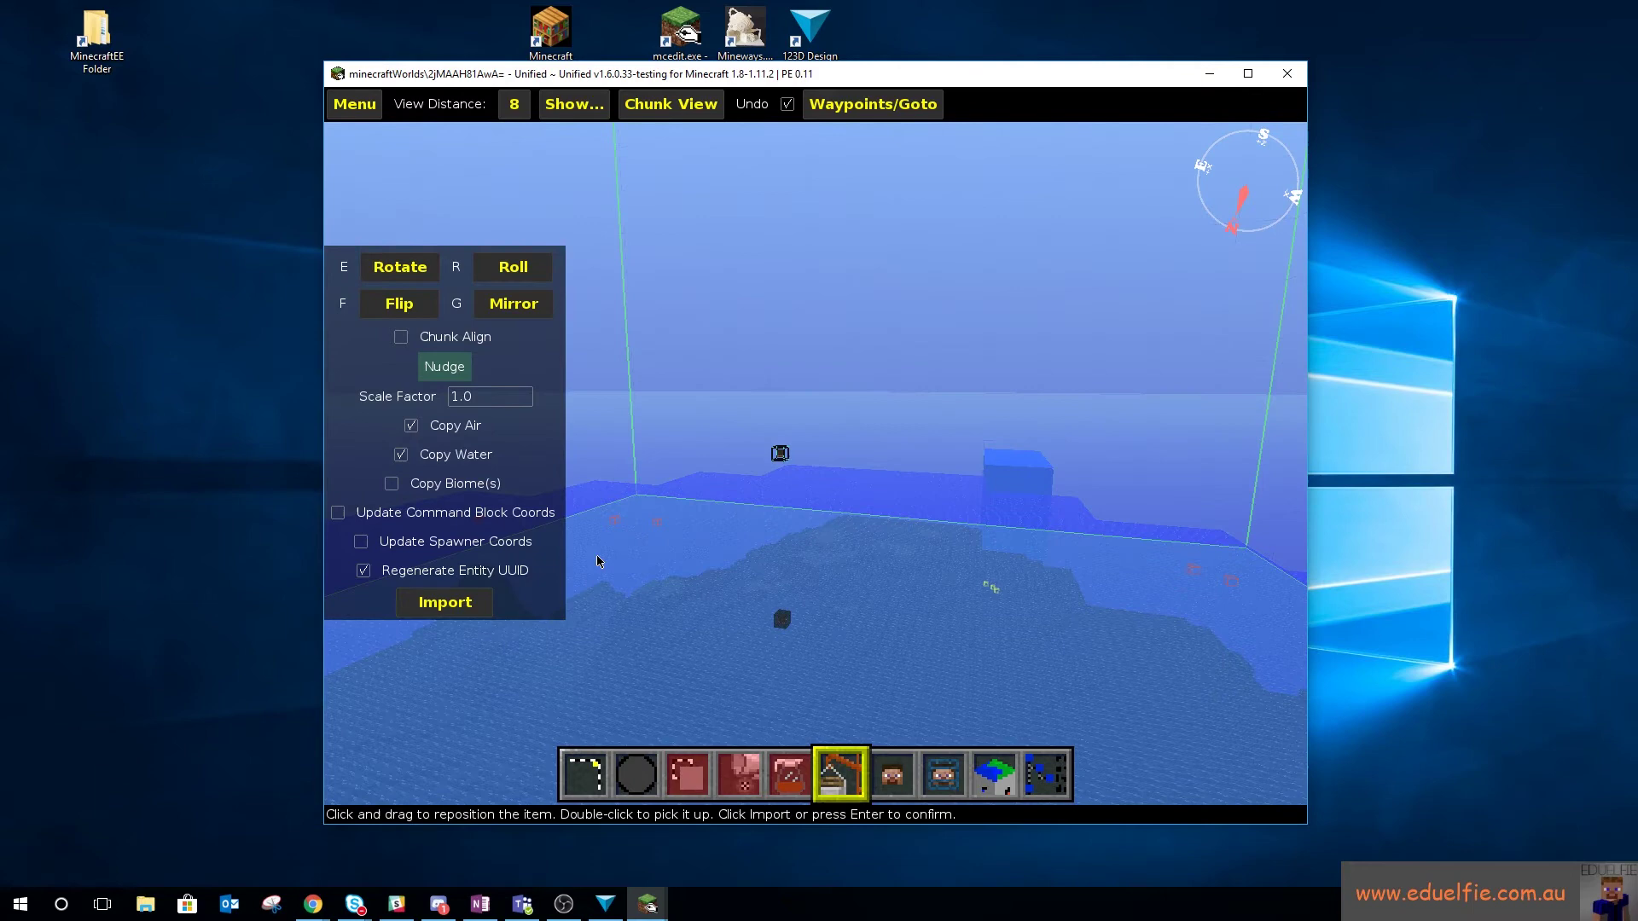
left_click(445, 602)
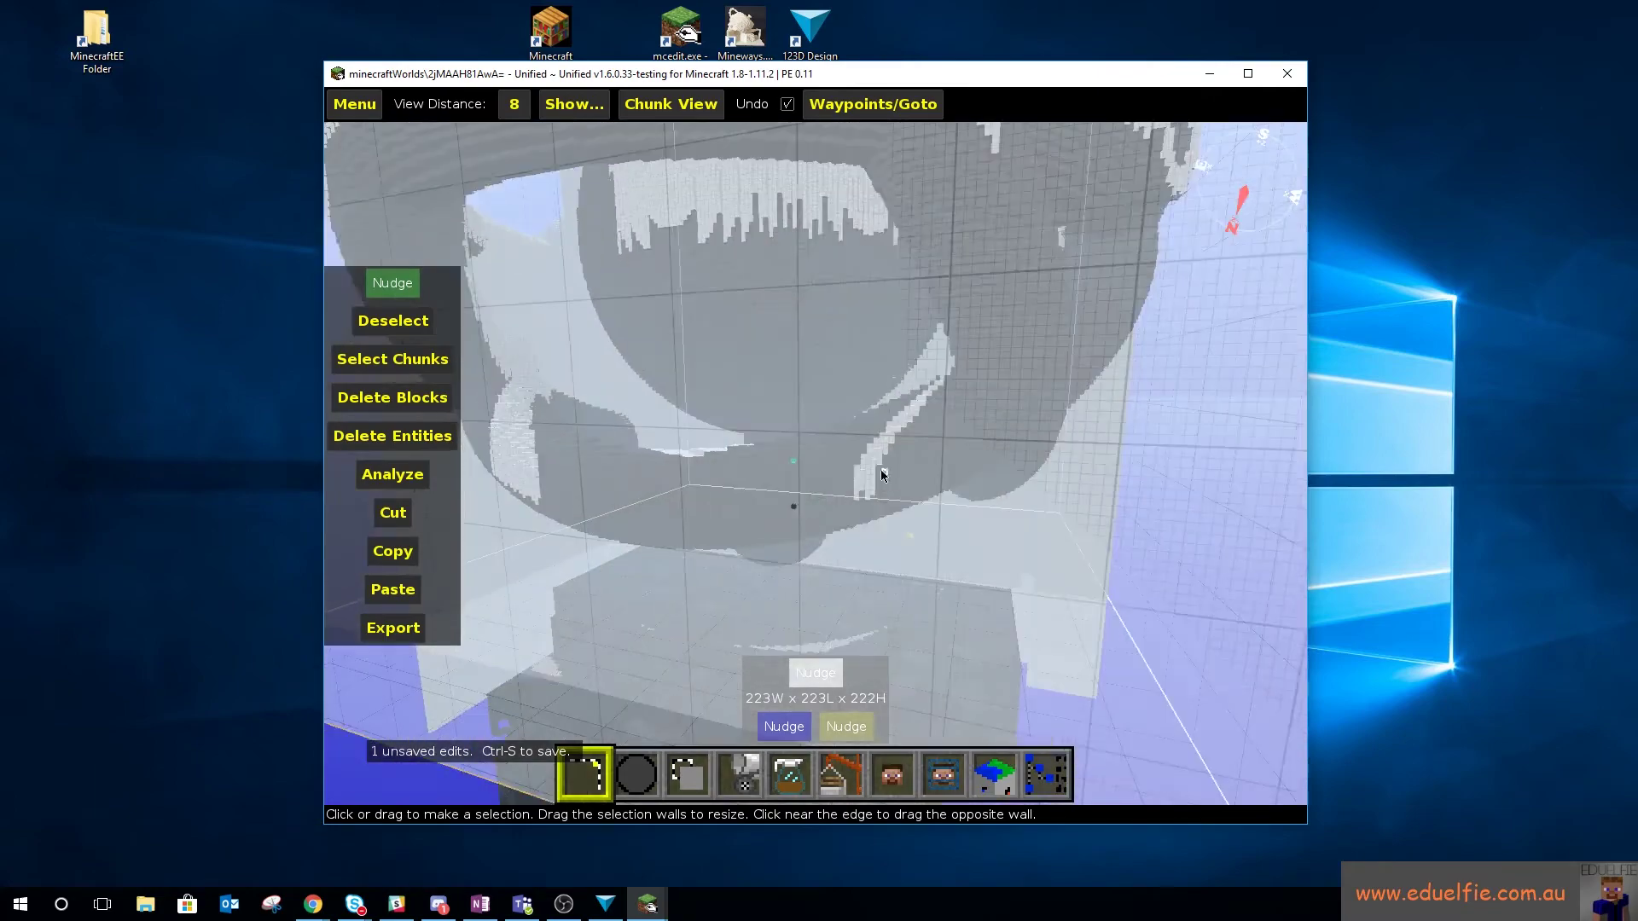
Inspect the imported model from several sides and save the world
key("d")
right_click(933, 454)
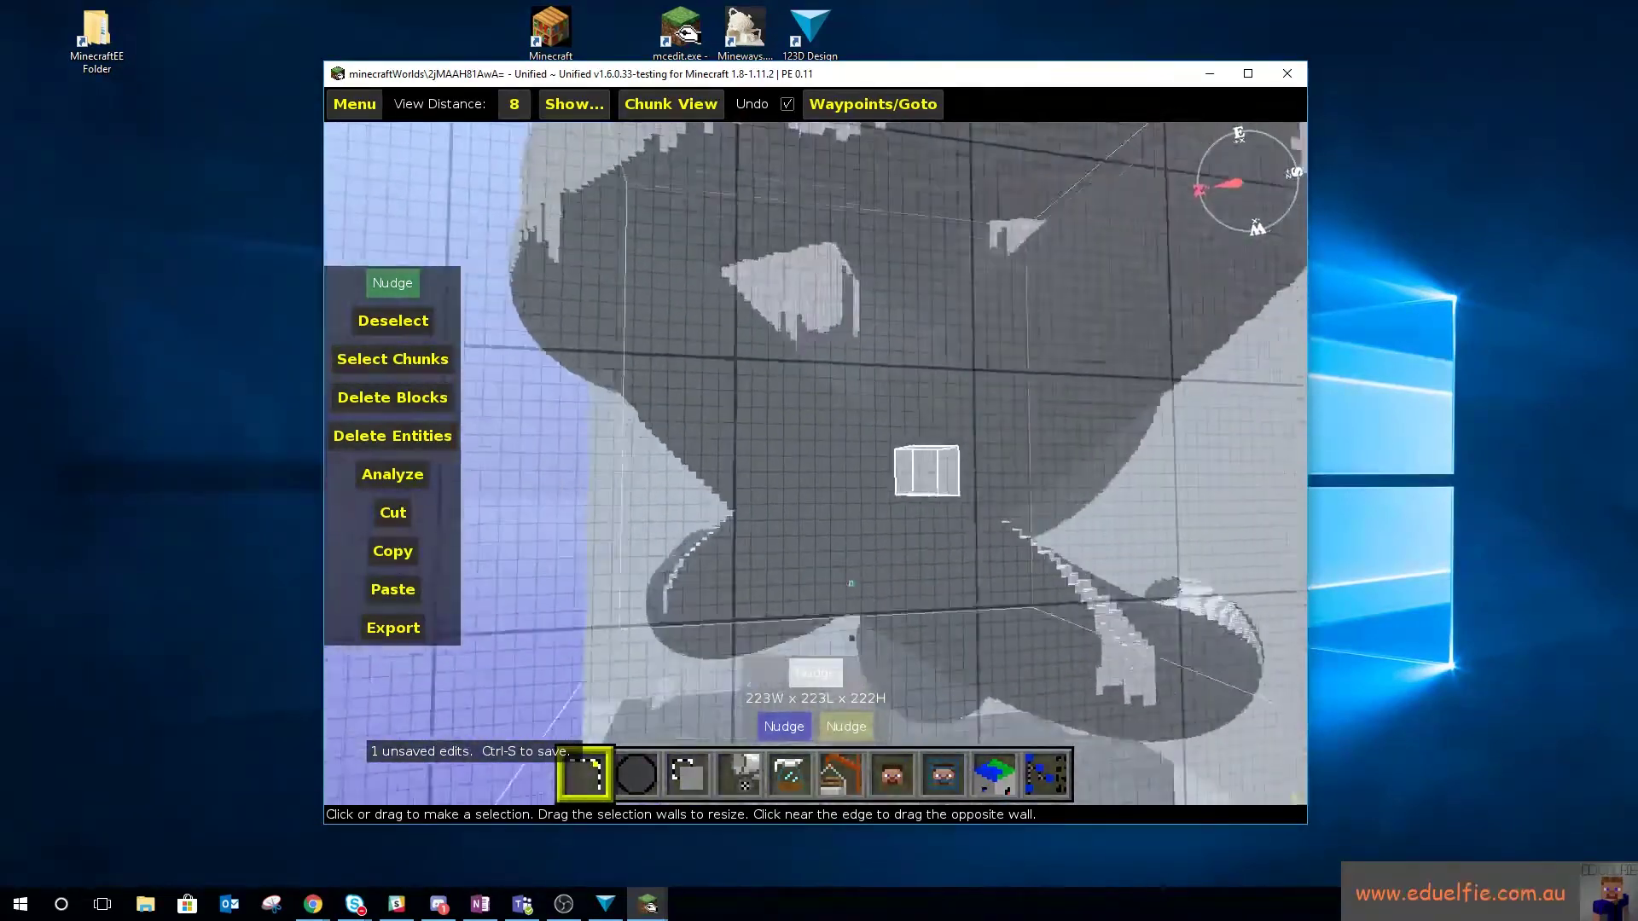
key("w")
mouse_move(897, 482)
right_mouse_down()
mouse_move(884, 449)
mouse_move(907, 395)
mouse_move(919, 476)
mouse_move(867, 478)
mouse_move(936, 478)
mouse_move(918, 479)
mouse_move(923, 449)
mouse_move(925, 483)
mouse_move(940, 478)
mouse_move(913, 490)
right_mouse_up()
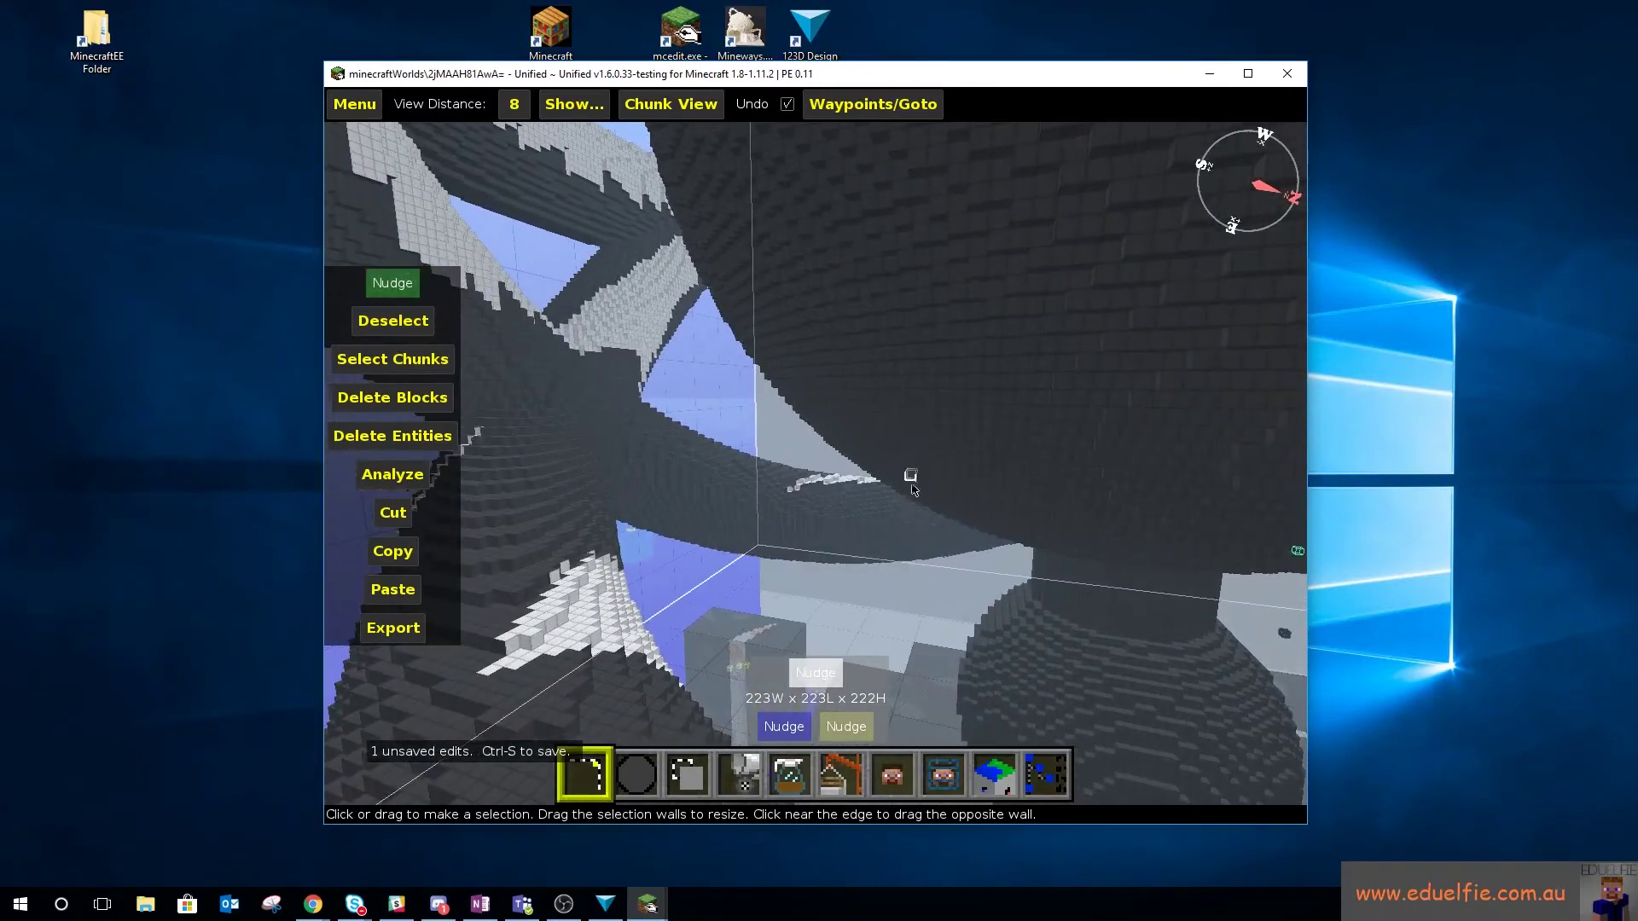
left_click(350, 106)
left_click(690, 241)
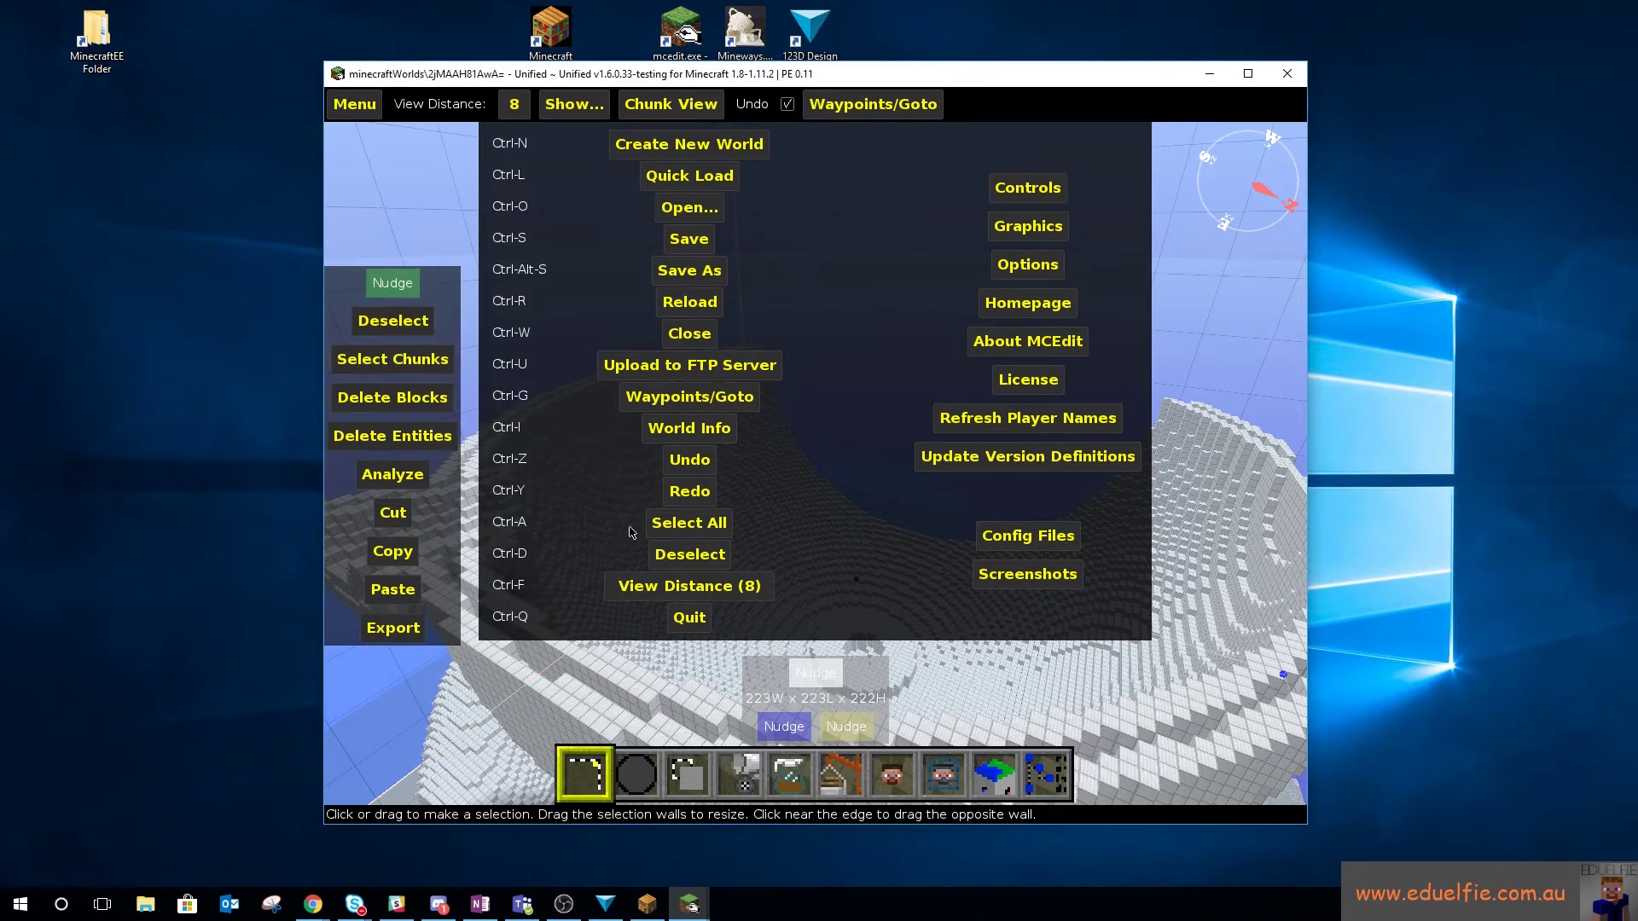
key("Escape")
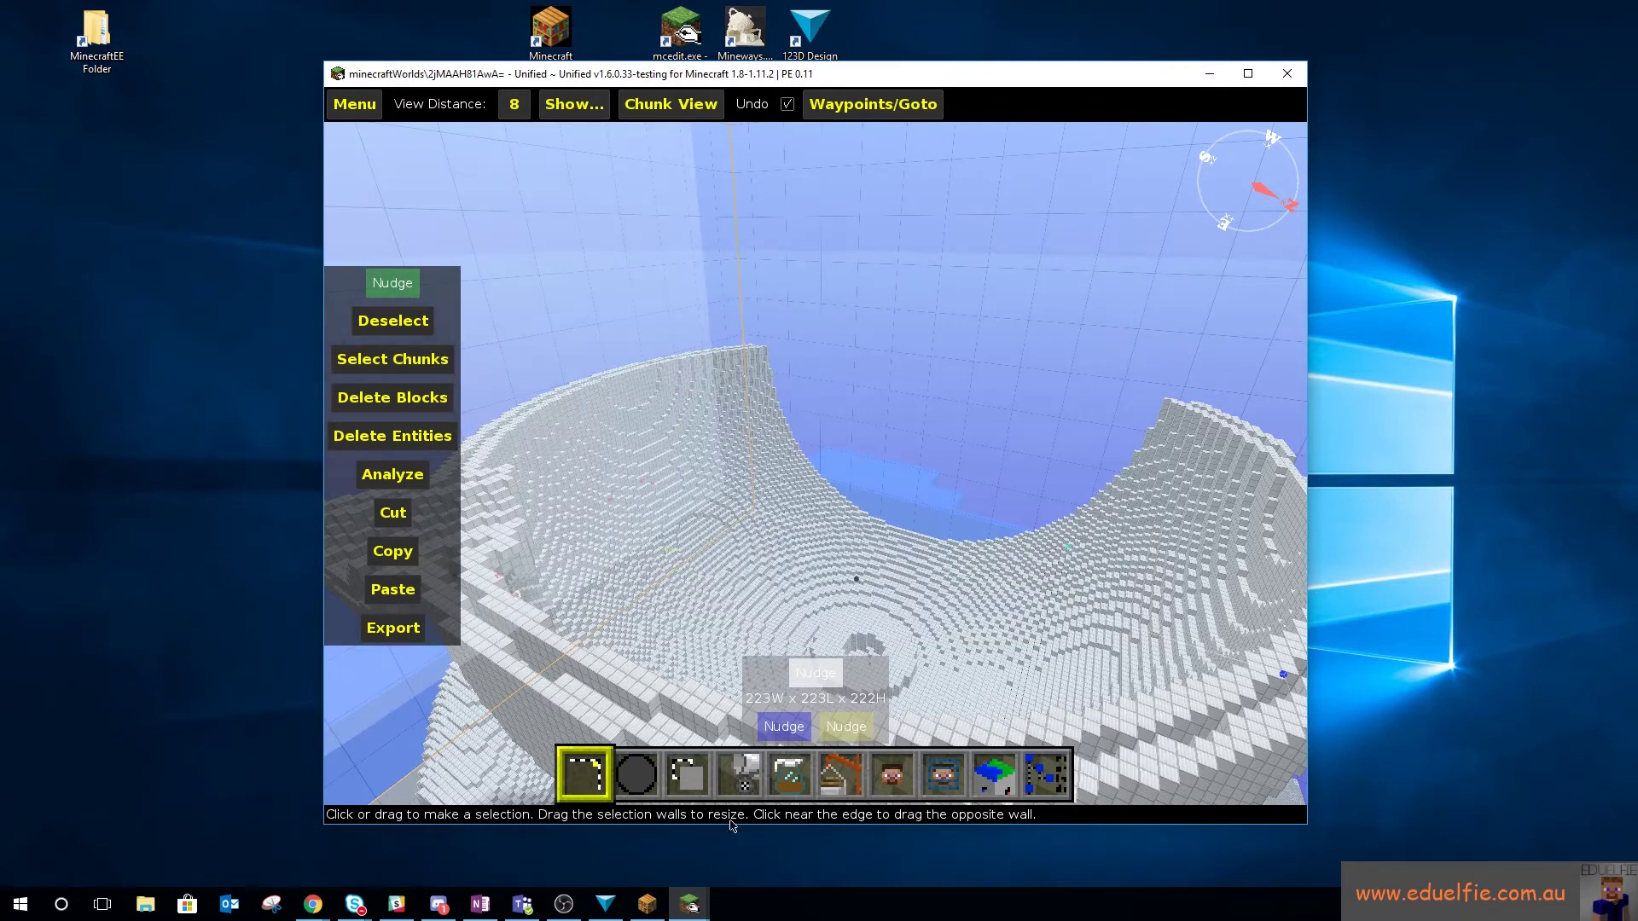
Apply the Create Sub-Chunks filter to the selection around the imported model, leaving both generation options off
left_click(789, 773)
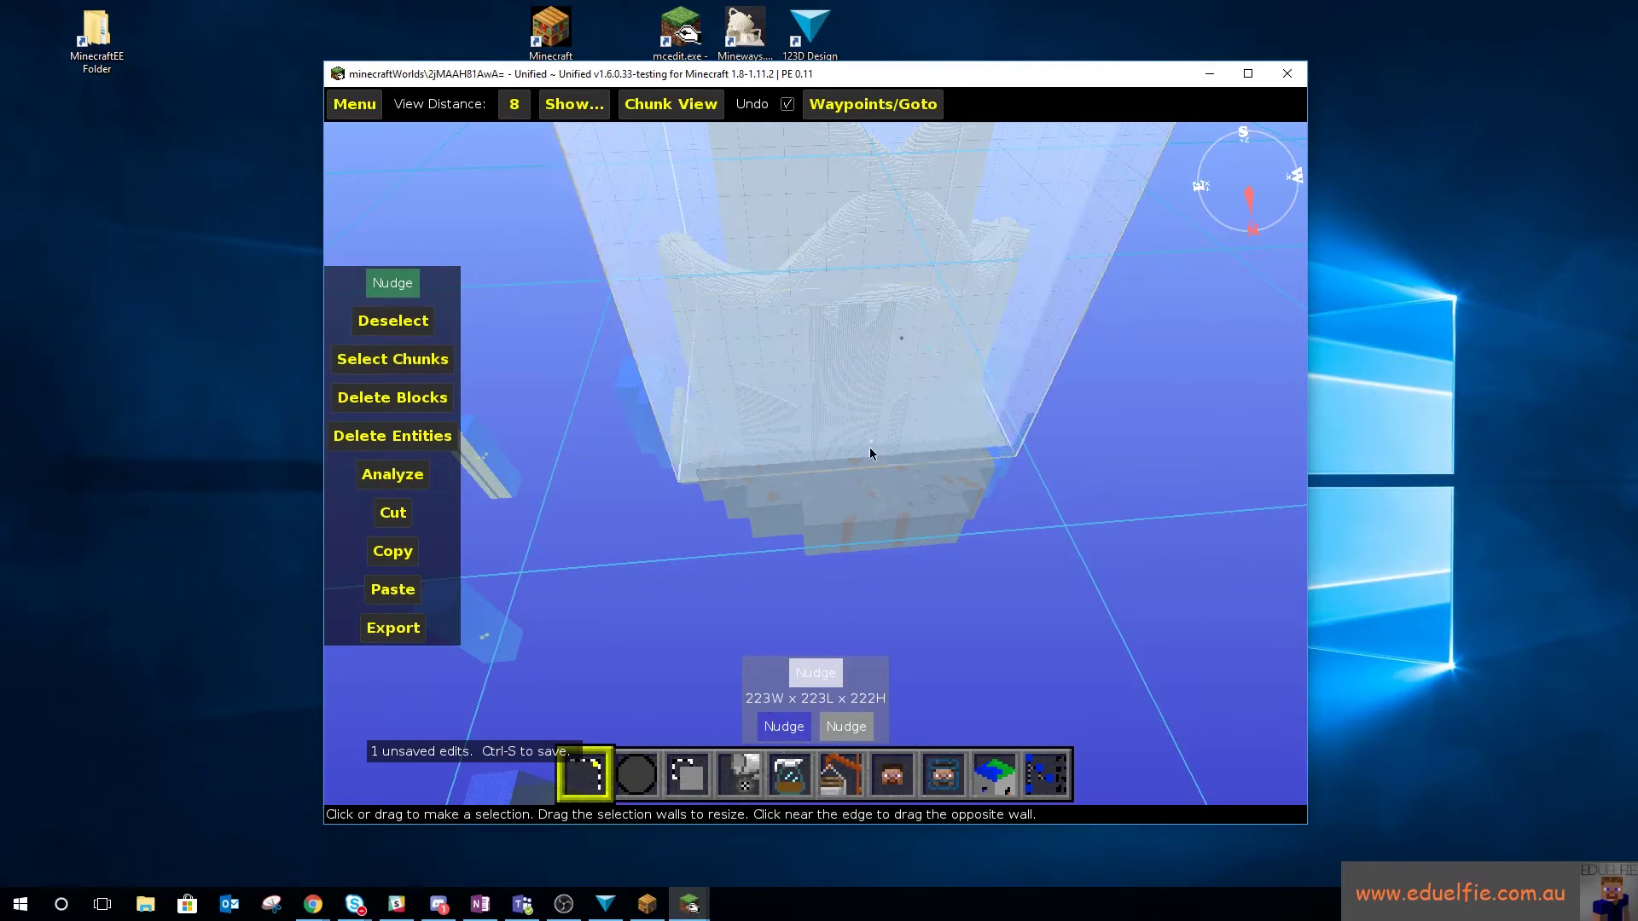
left_click(788, 777)
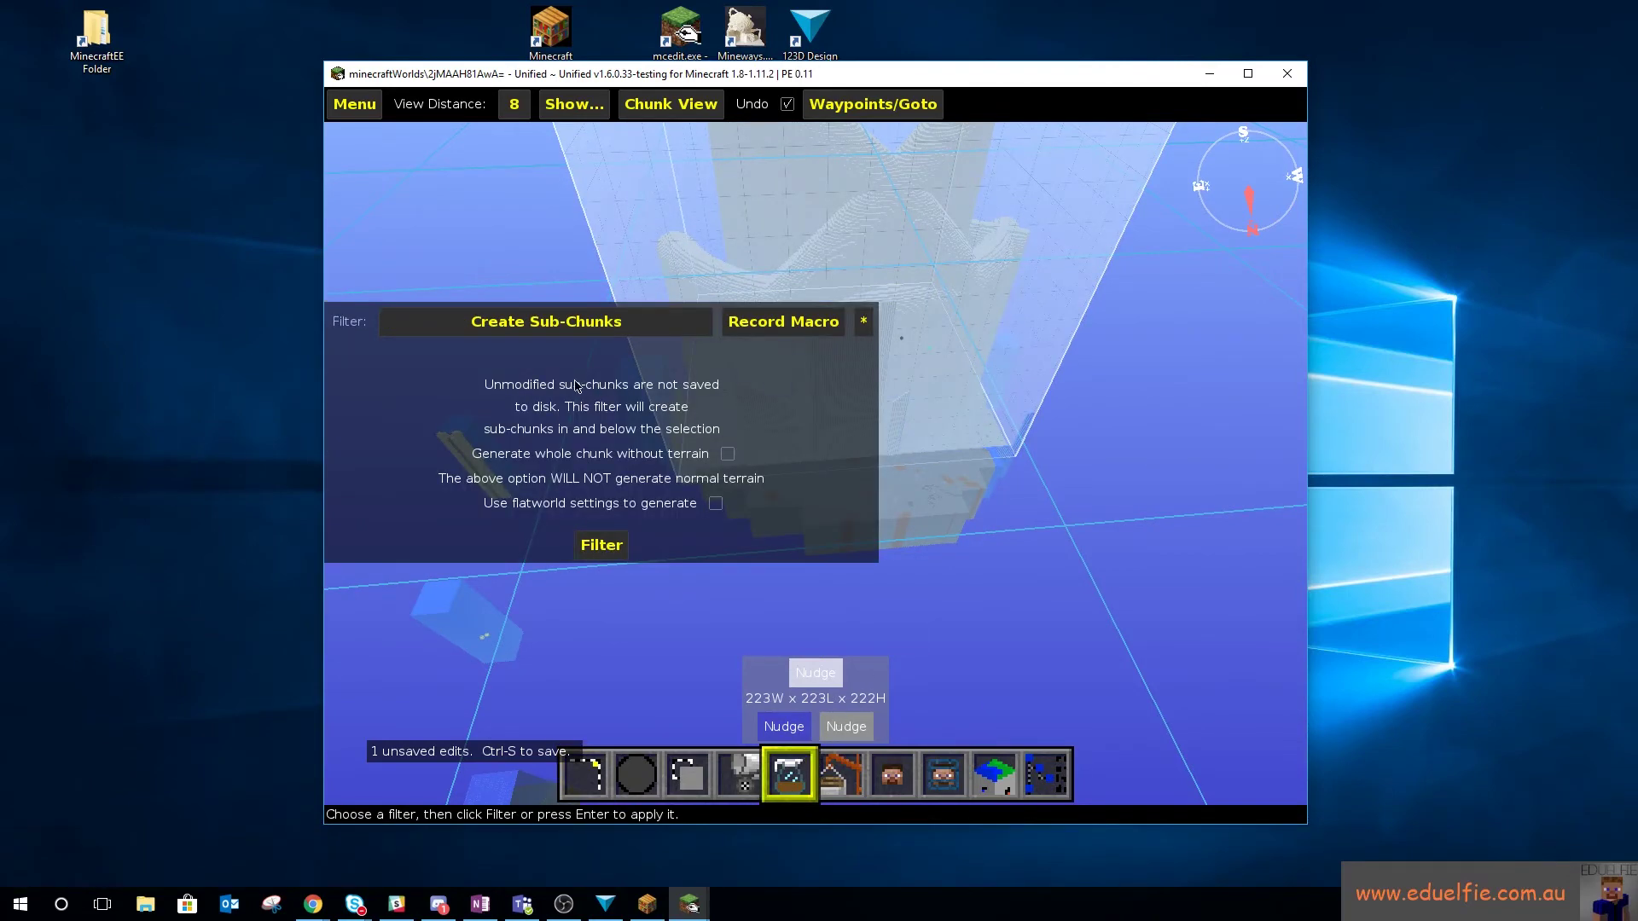
left_click(621, 552)
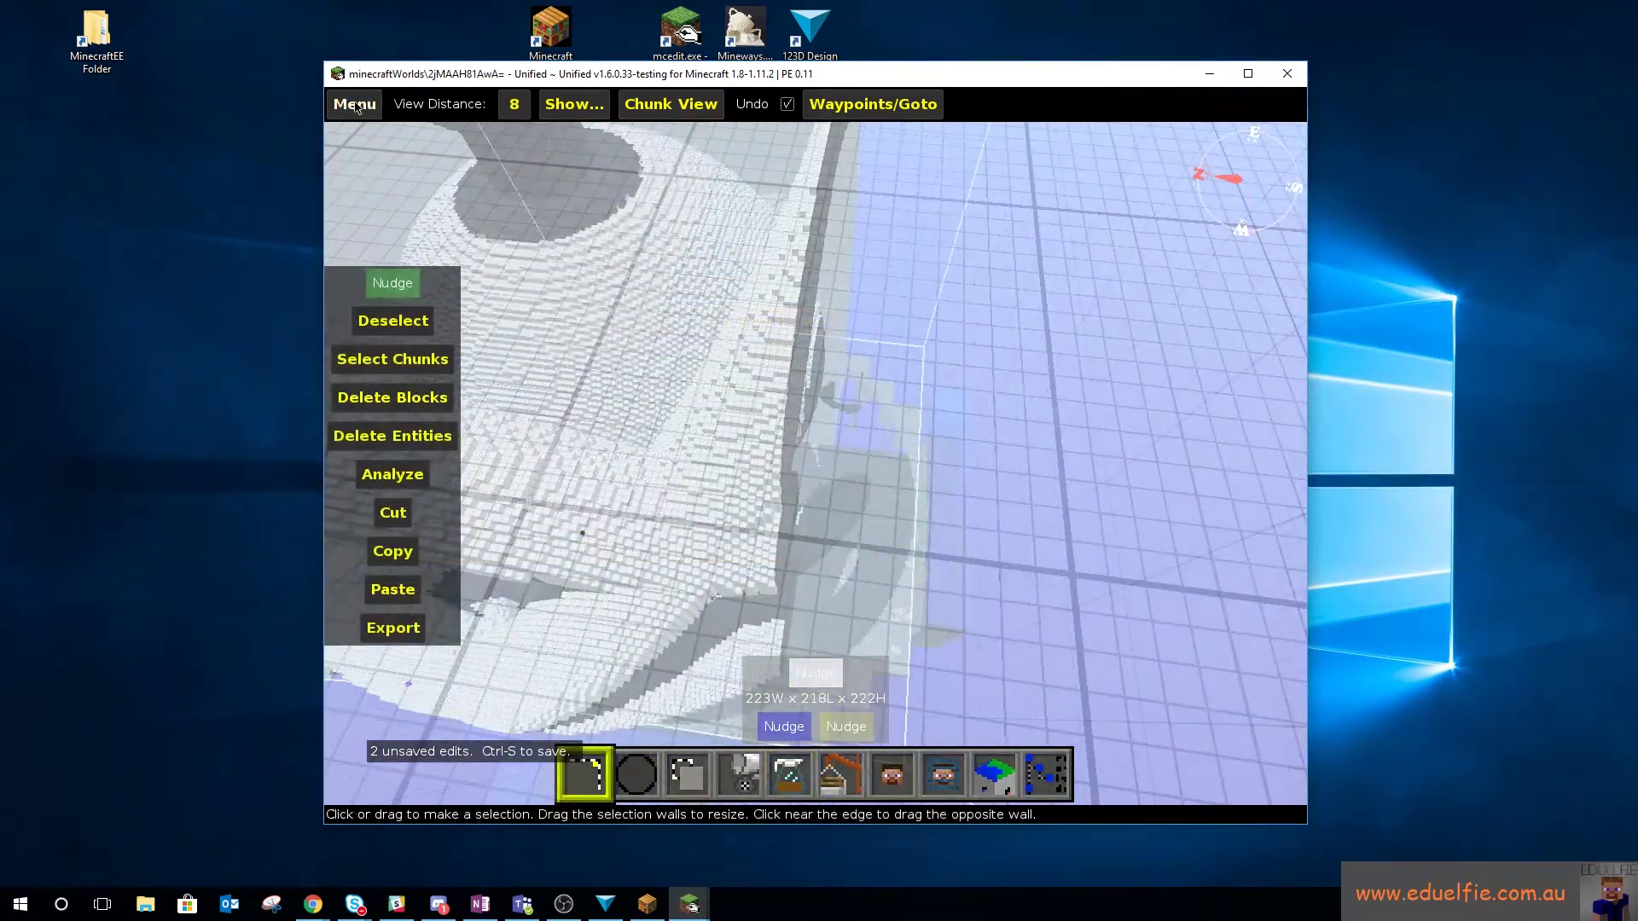
Save the edited world and quit MCEdit
left_click(353, 103)
left_click(689, 242)
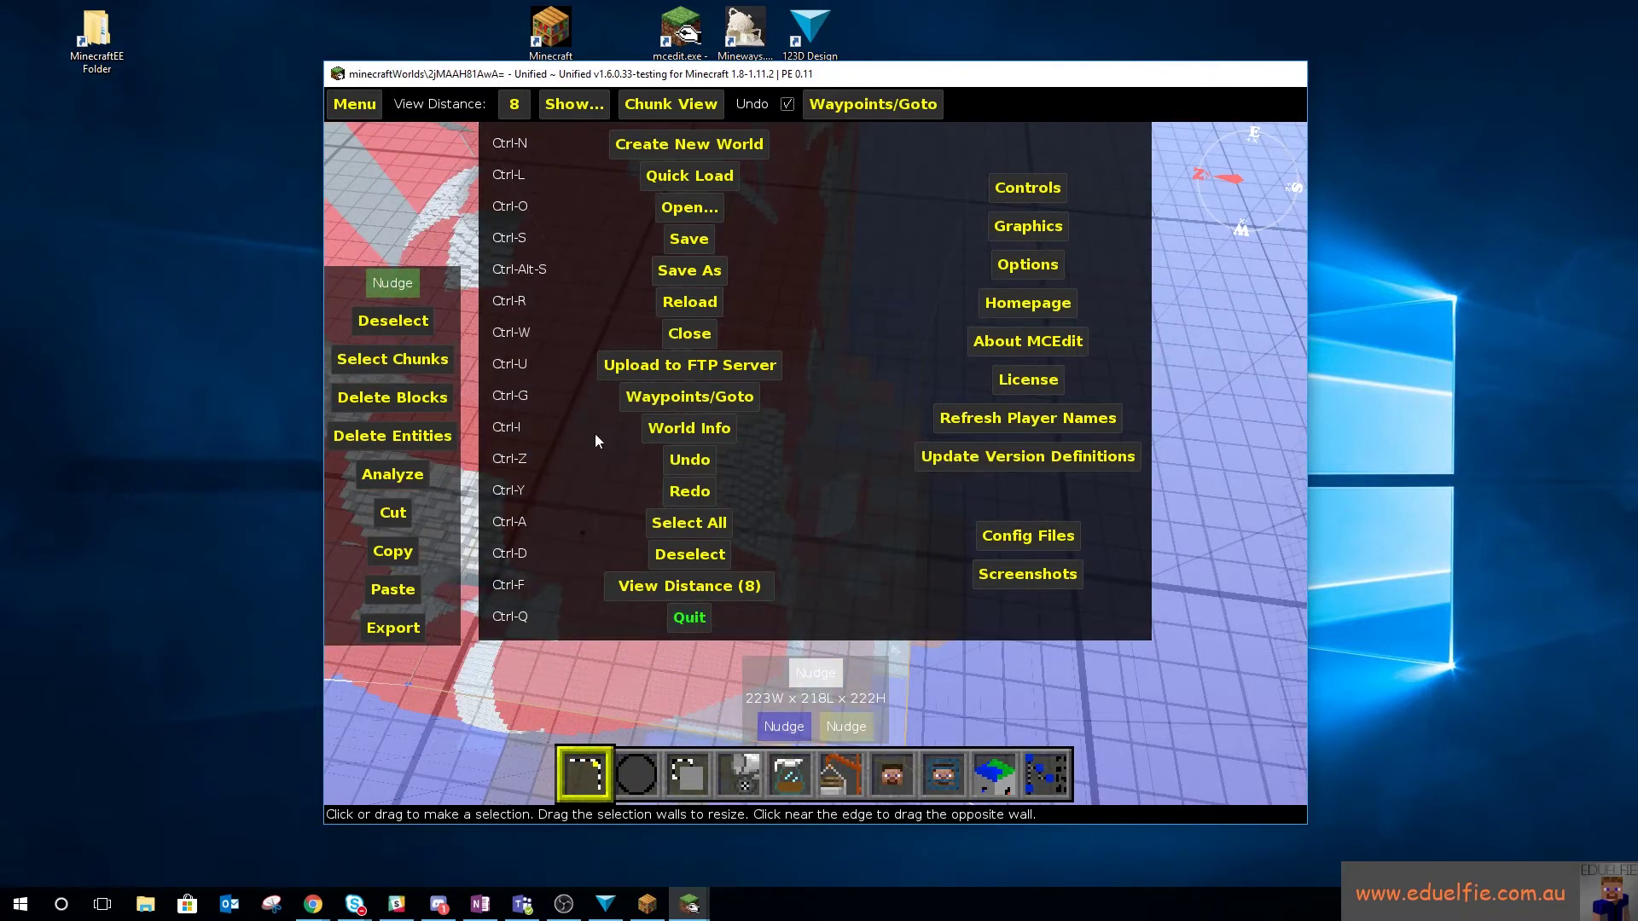
key("ctrl+q")
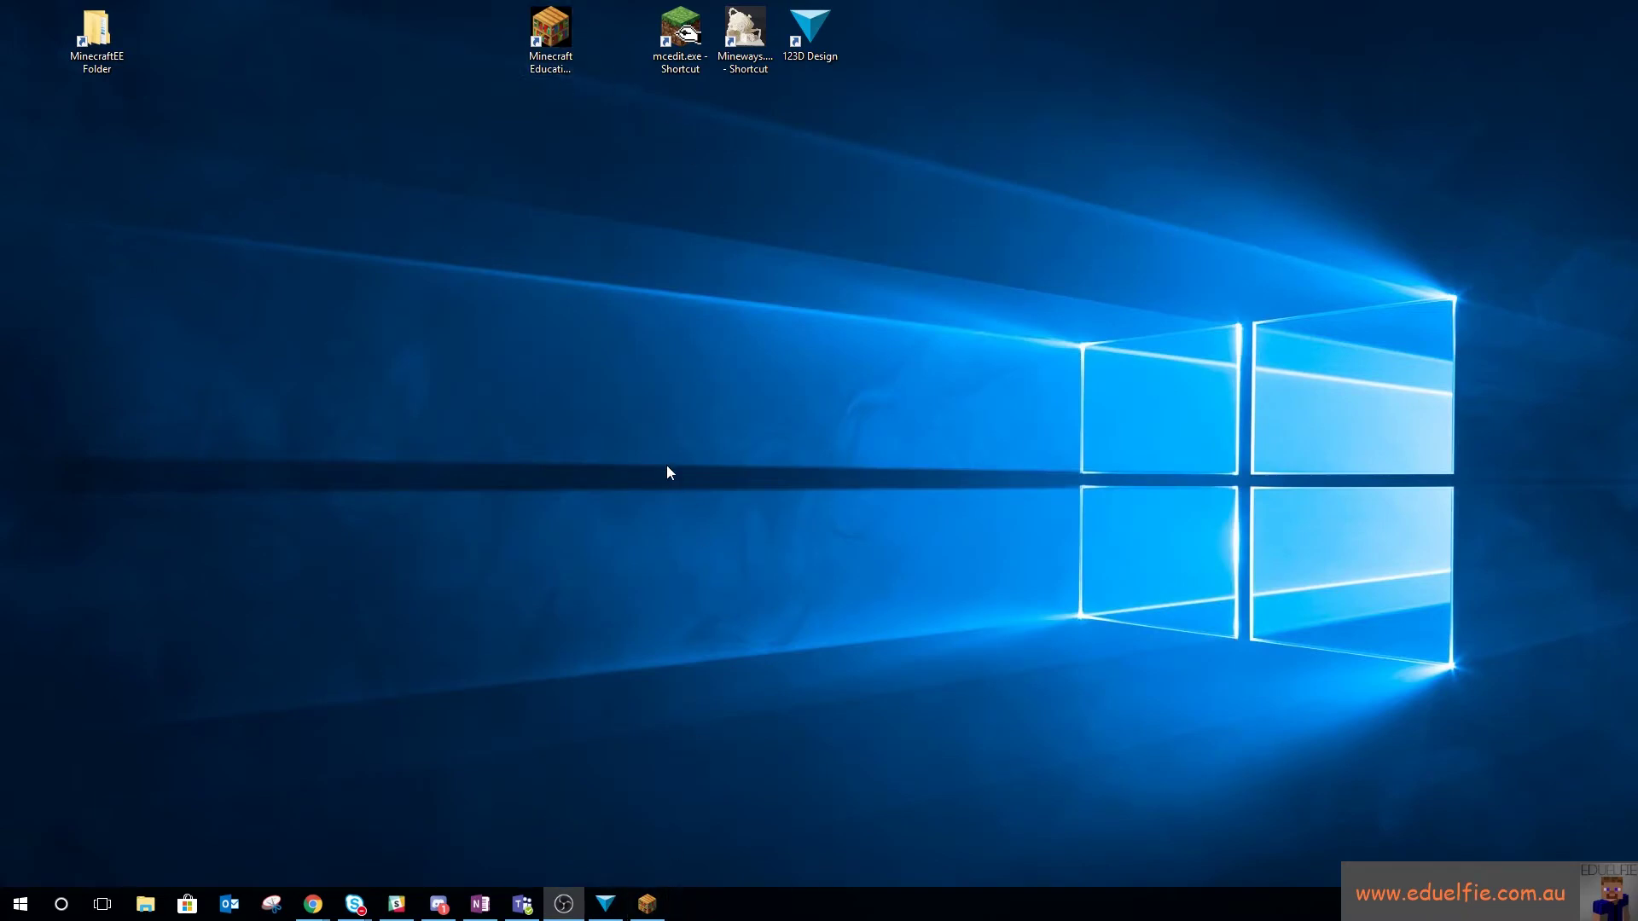
Switch to Minecraft: Education Edition, open the 27.2MB creative My World, and fly around the imported model and the excavated terrain beneath it
left_click(647, 904)
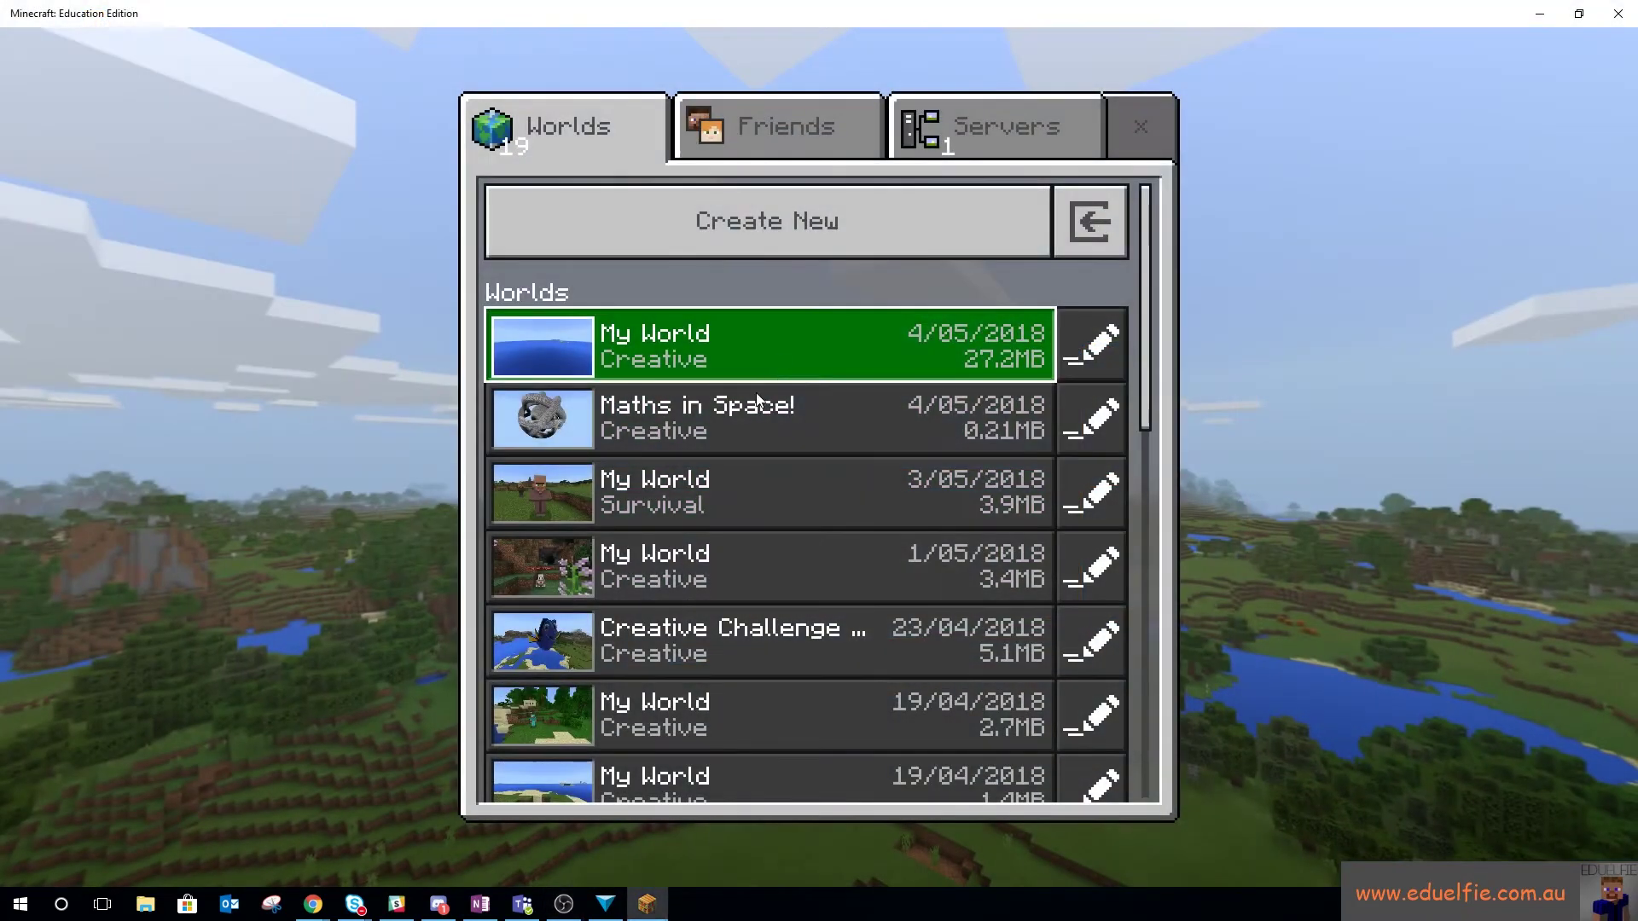
left_click(763, 410)
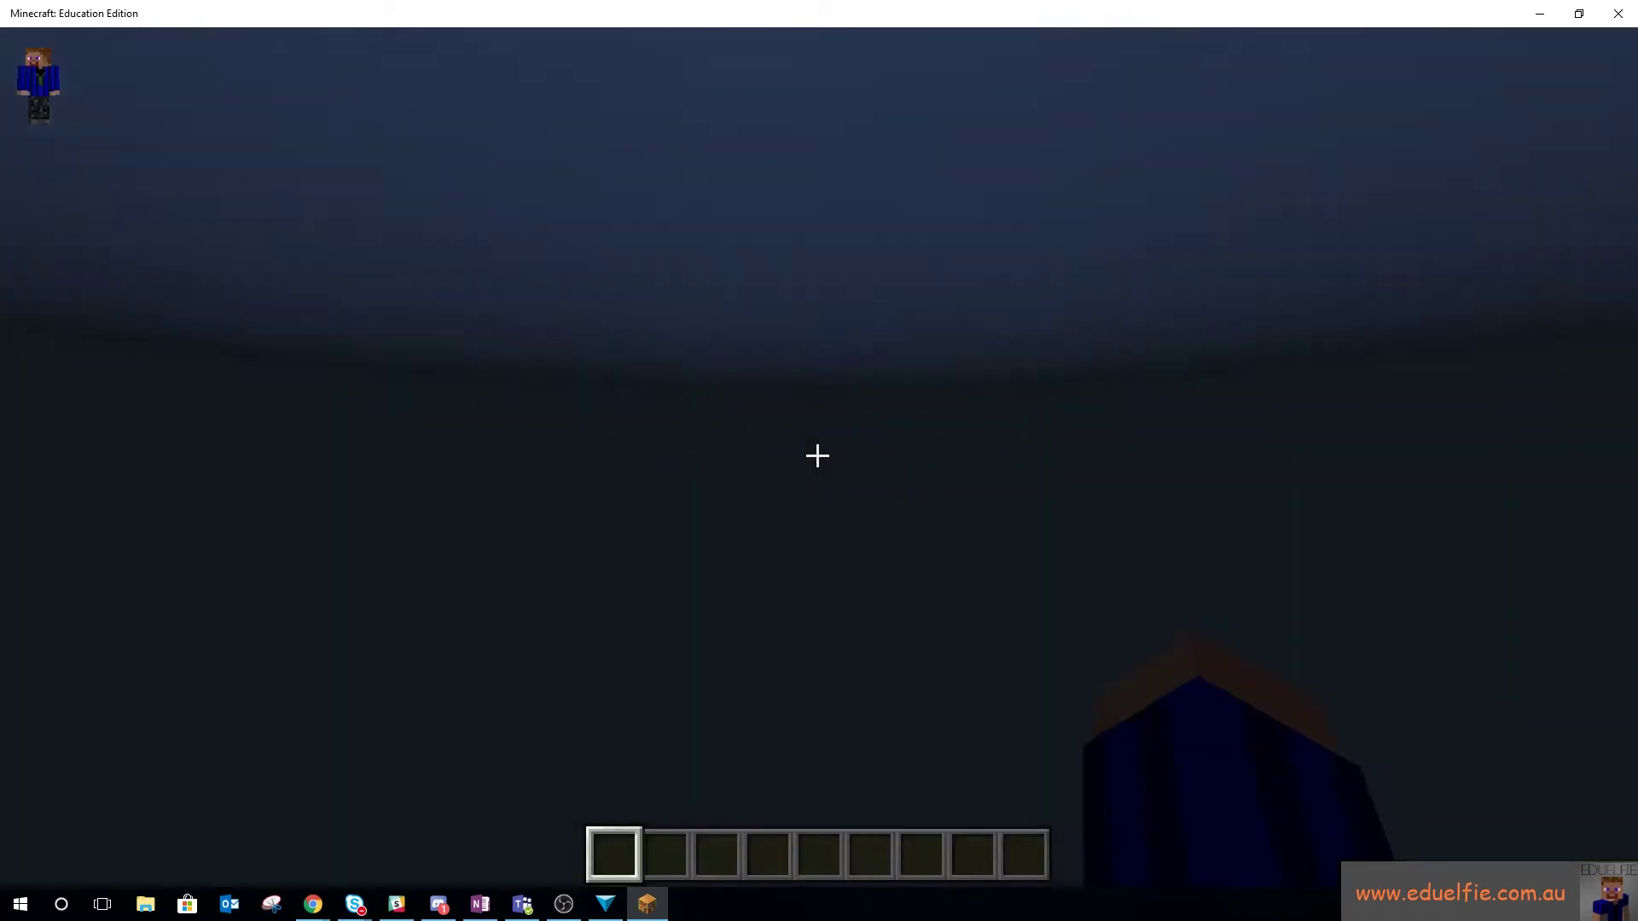
key("w")
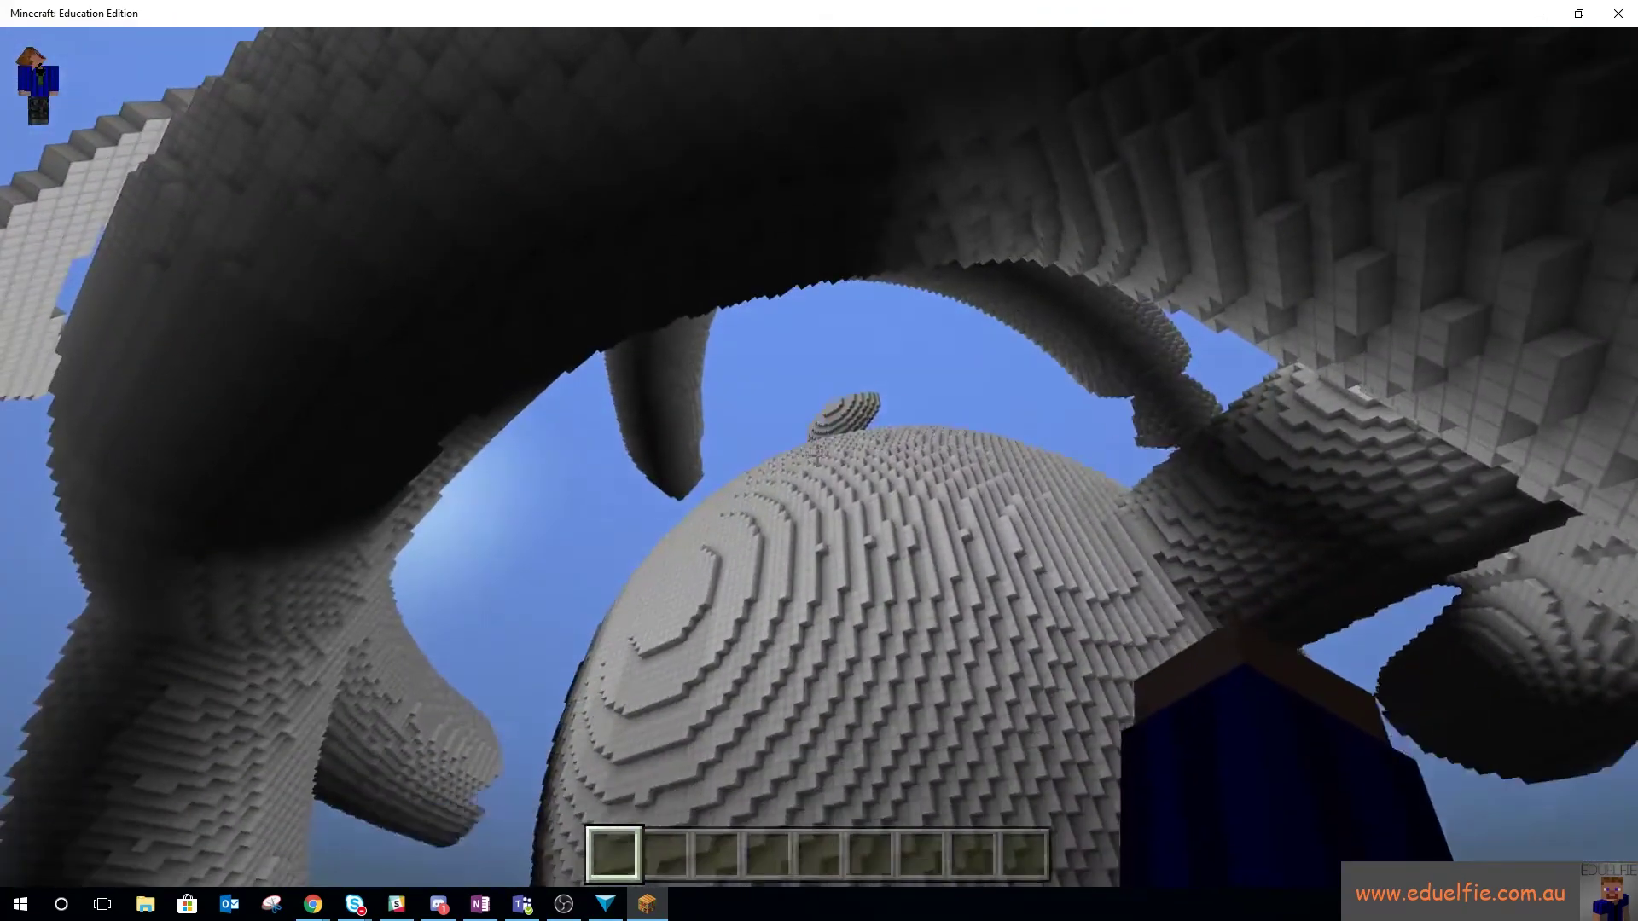
key("w")
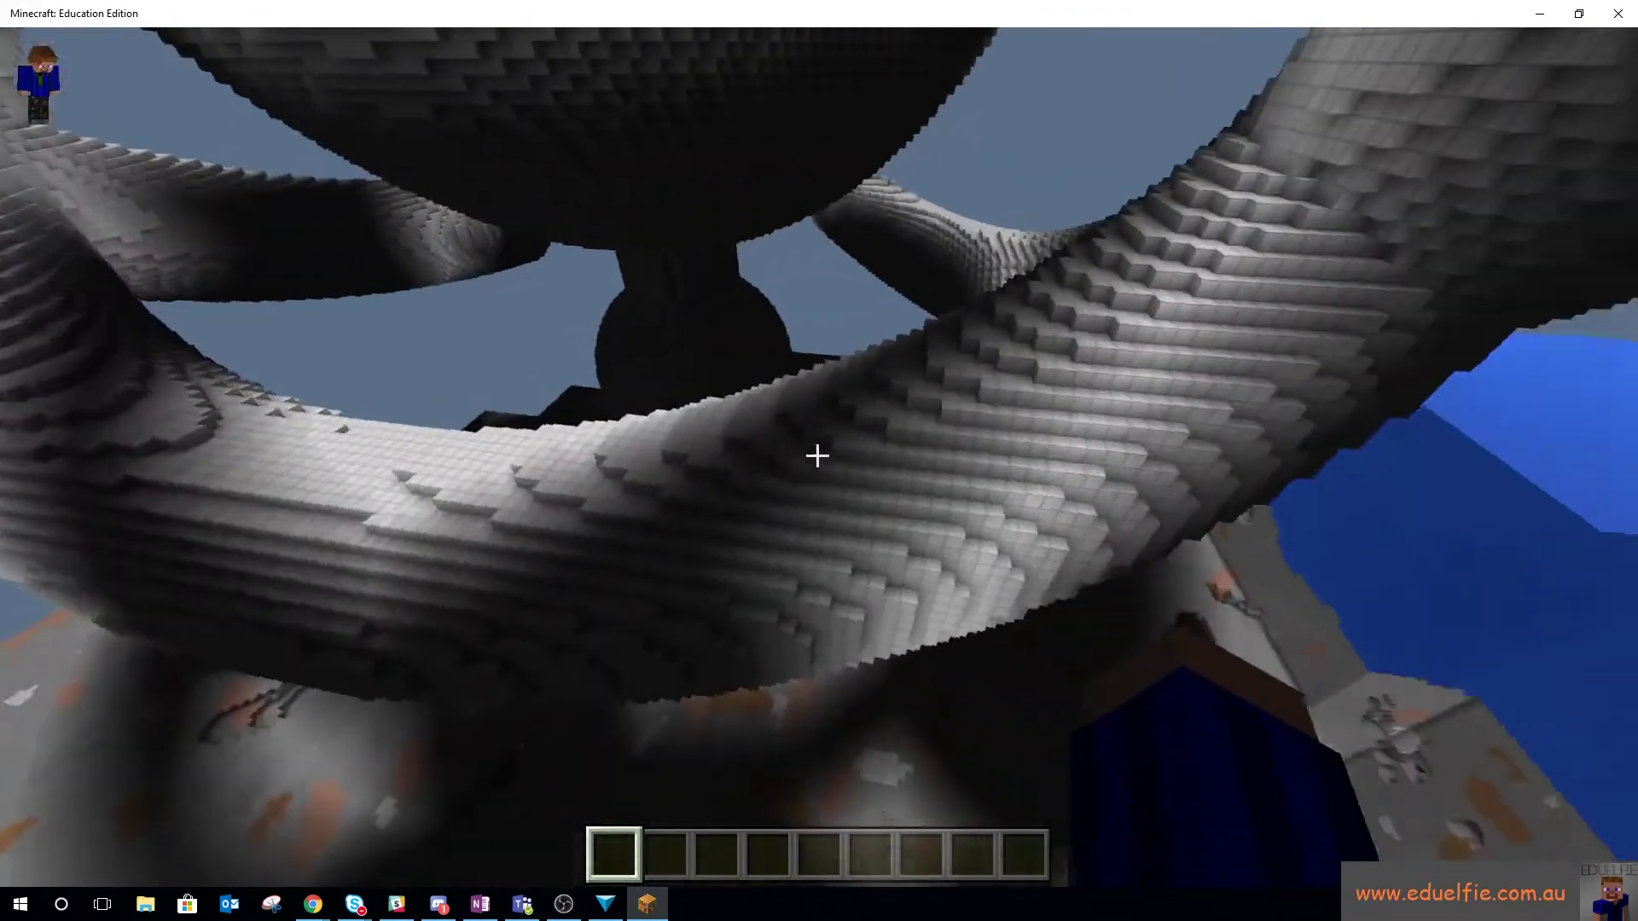
key("w")
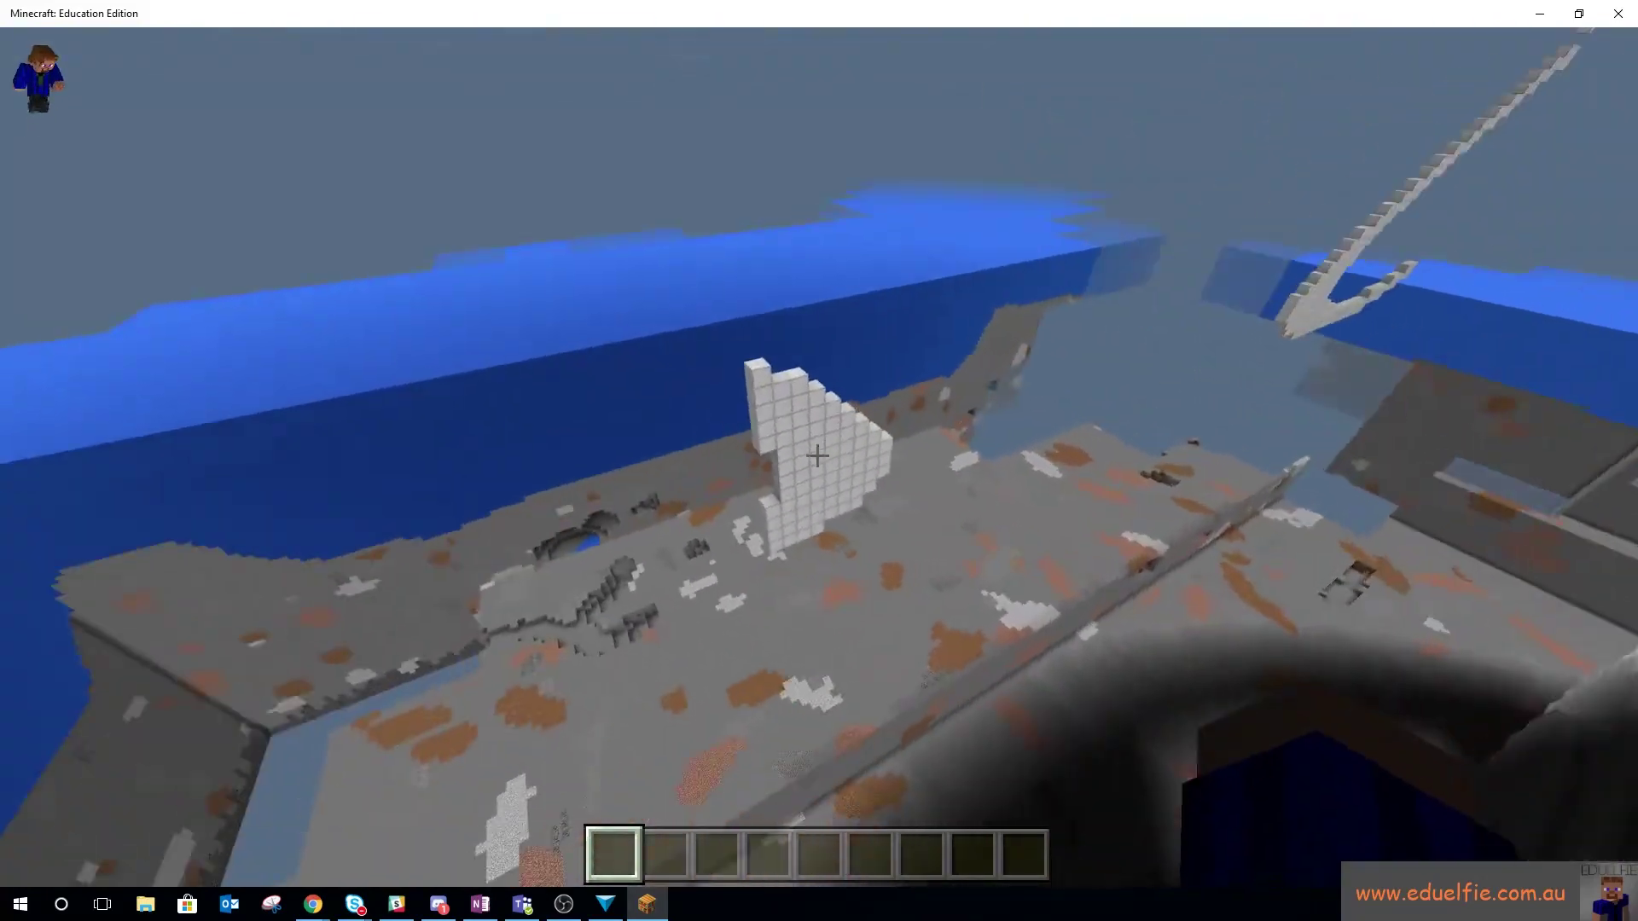
key("w")
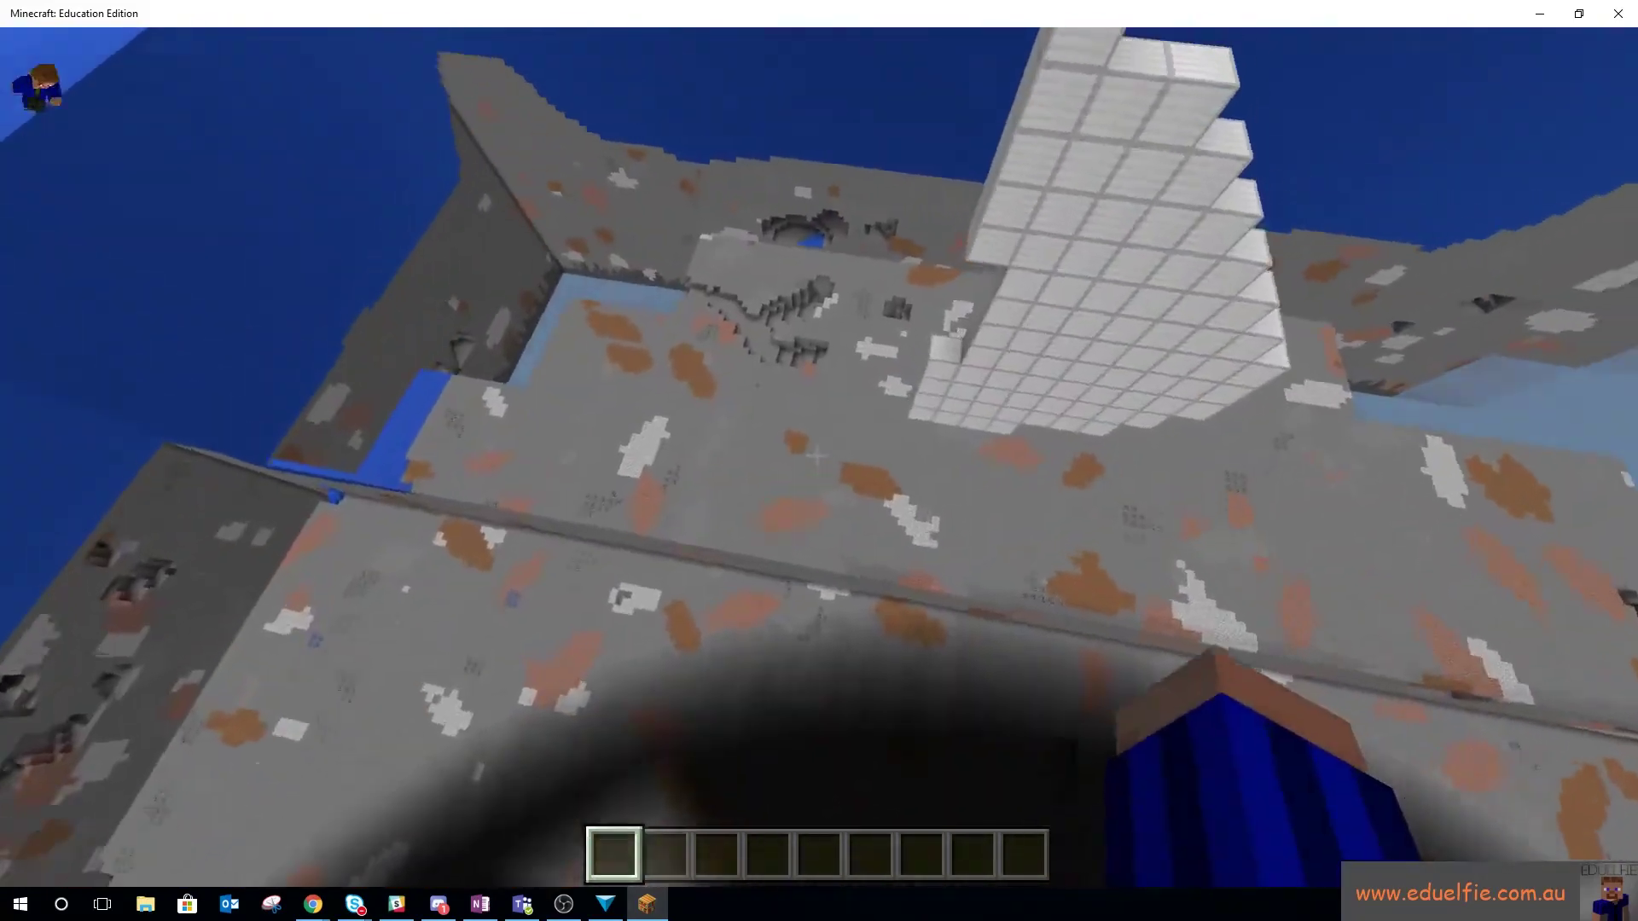
key("w")
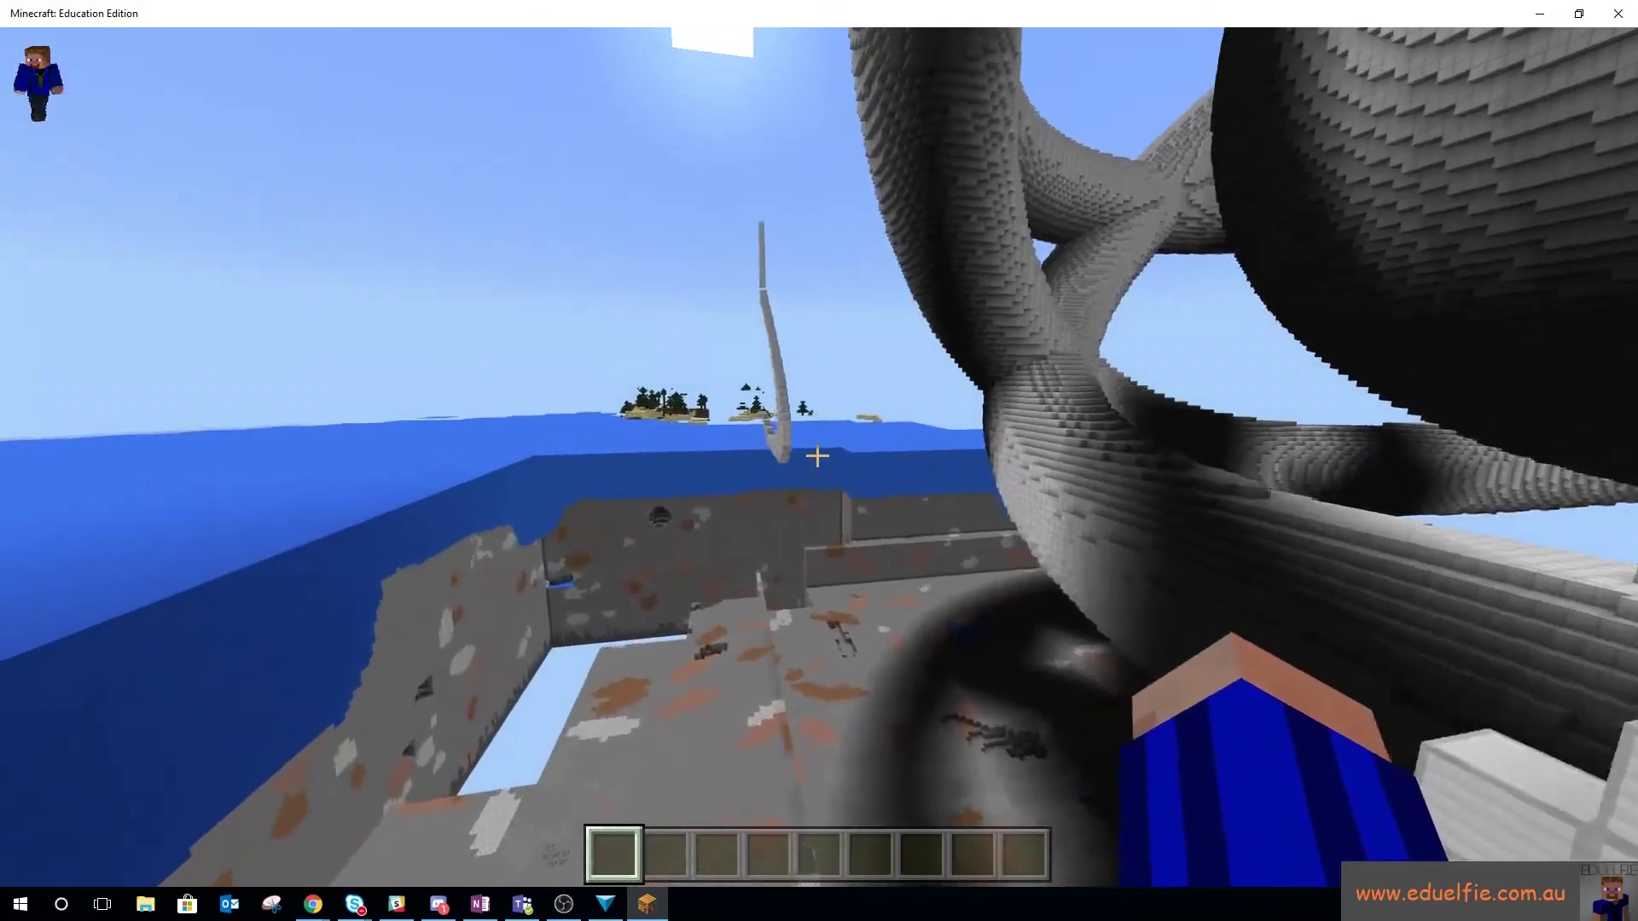
key("w")
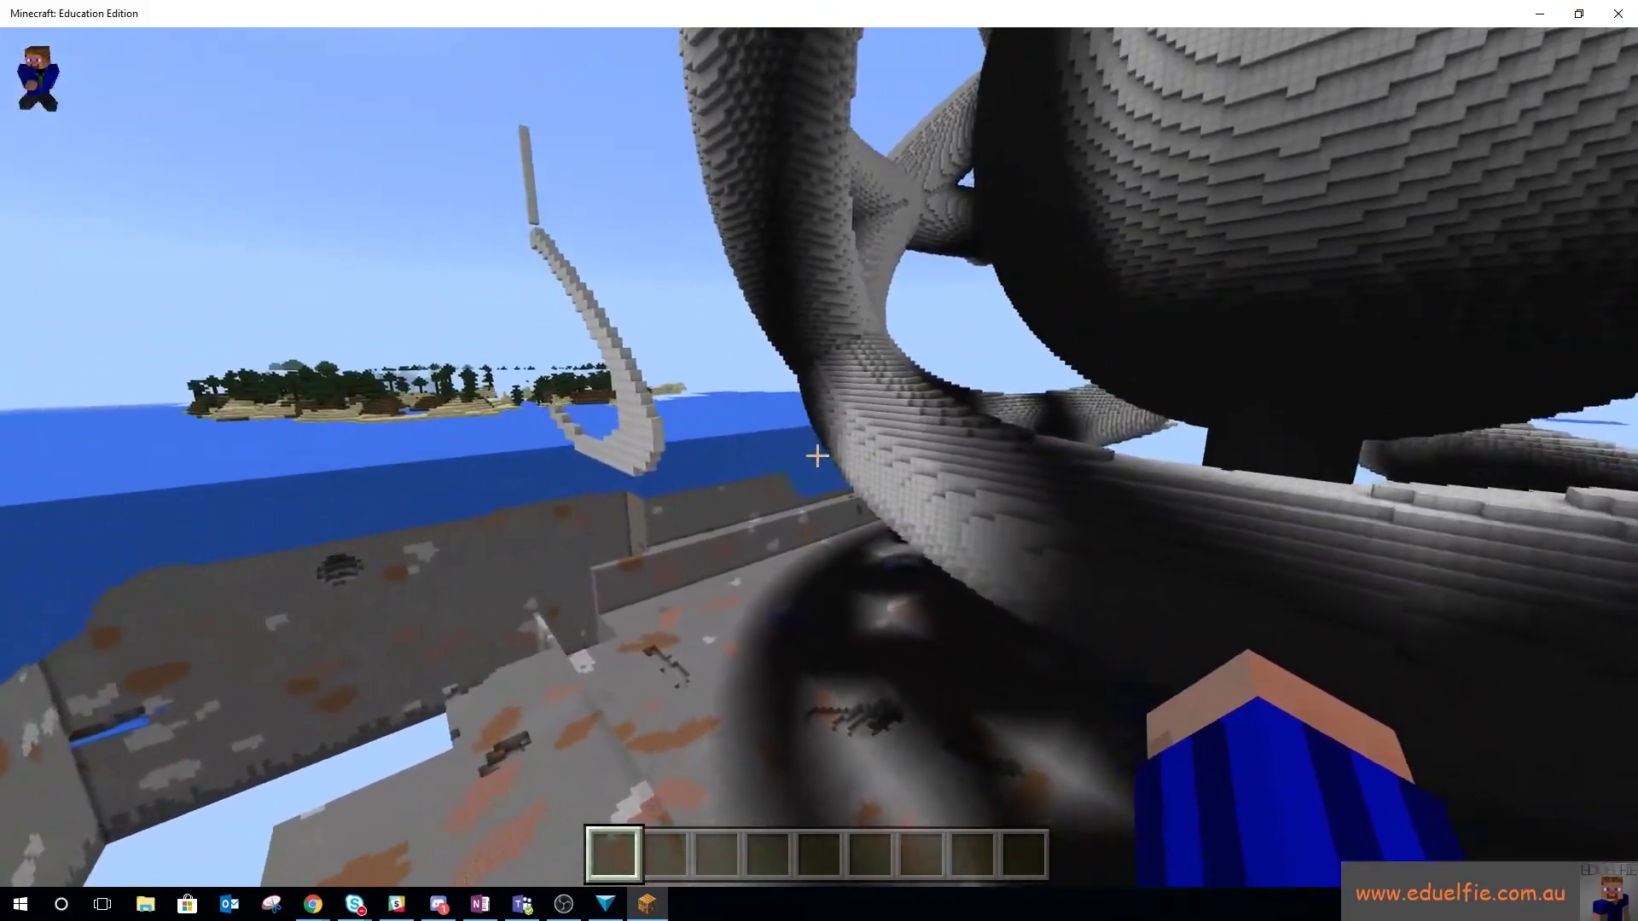
key("w")
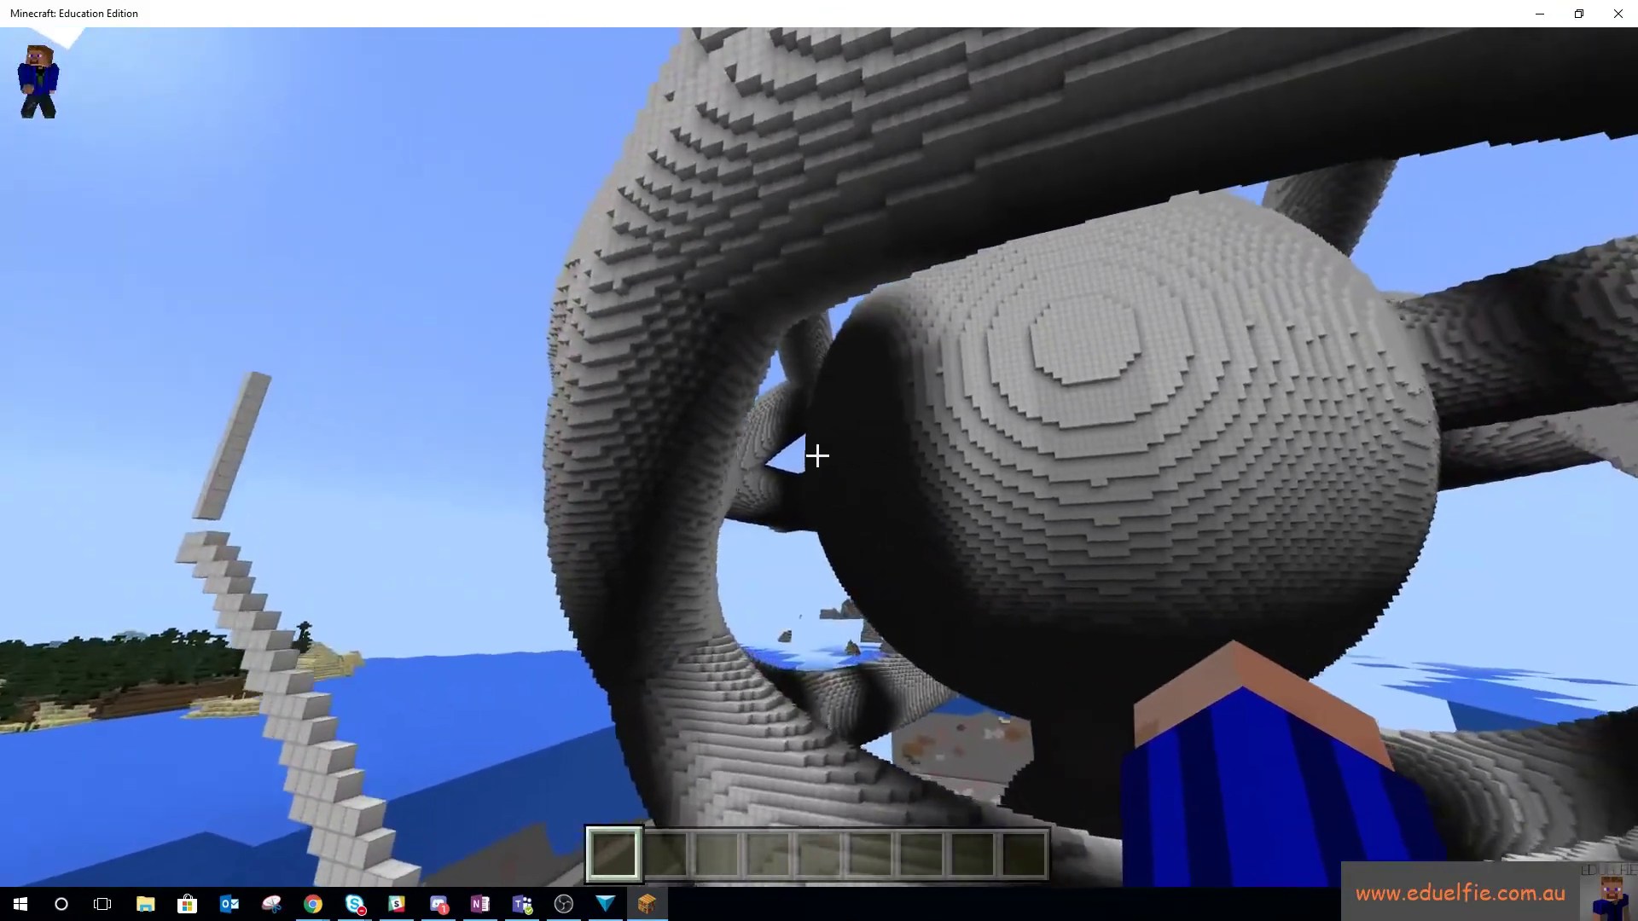
Examine the imported model up close along its curved arms and around the central sphere, finishing with a head-on view of the sphere
key("w")
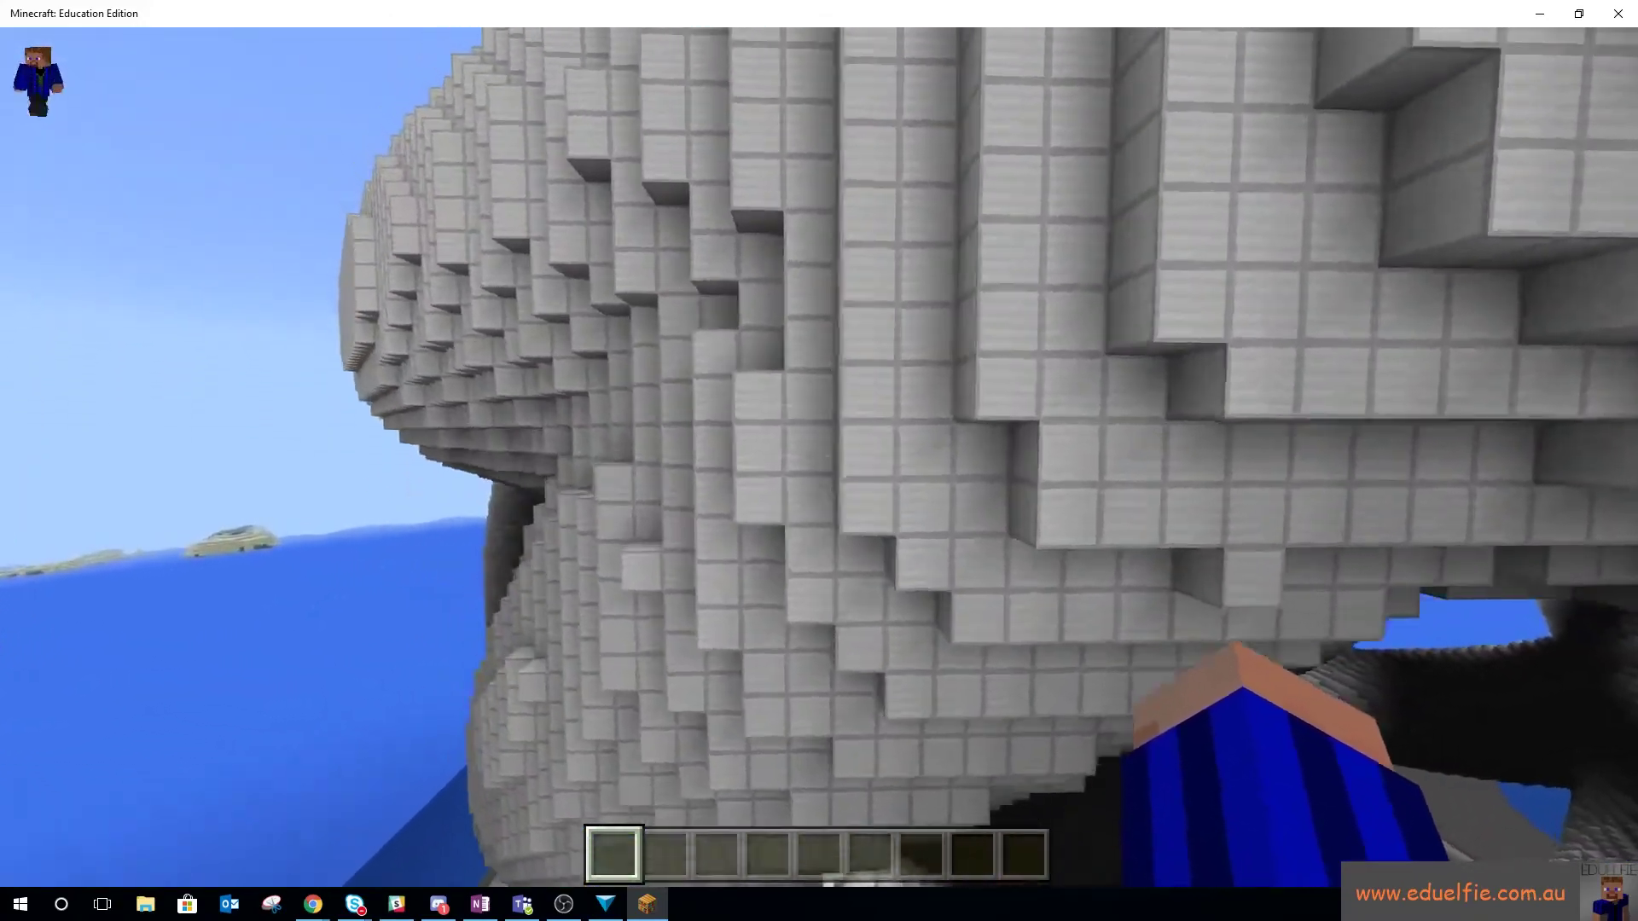
key("space")
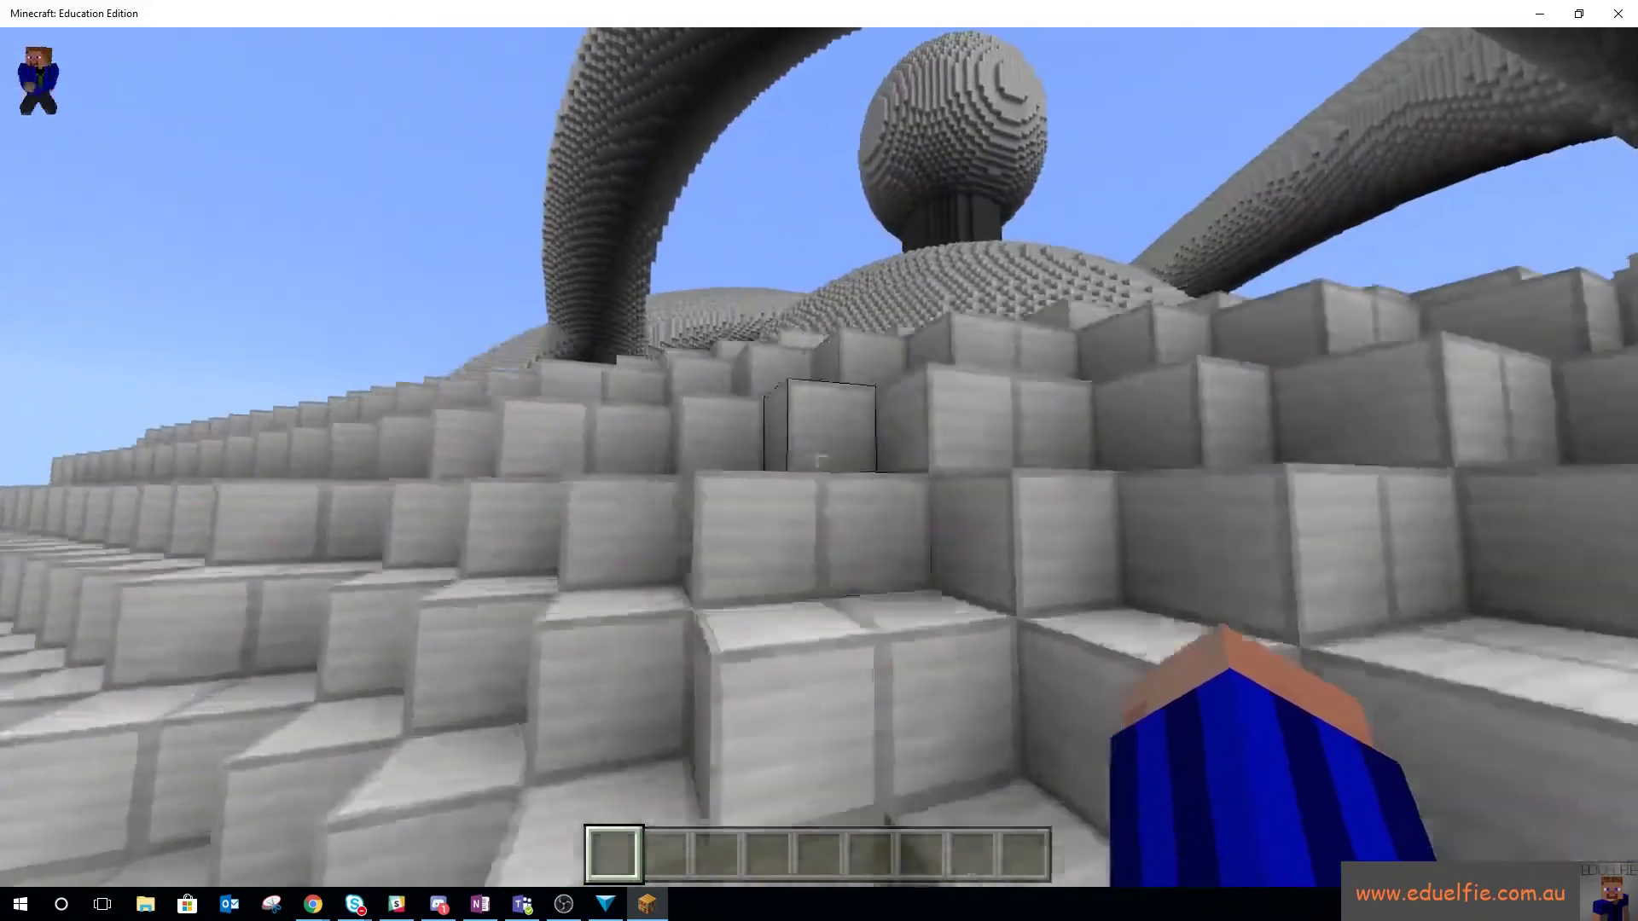
key("space")
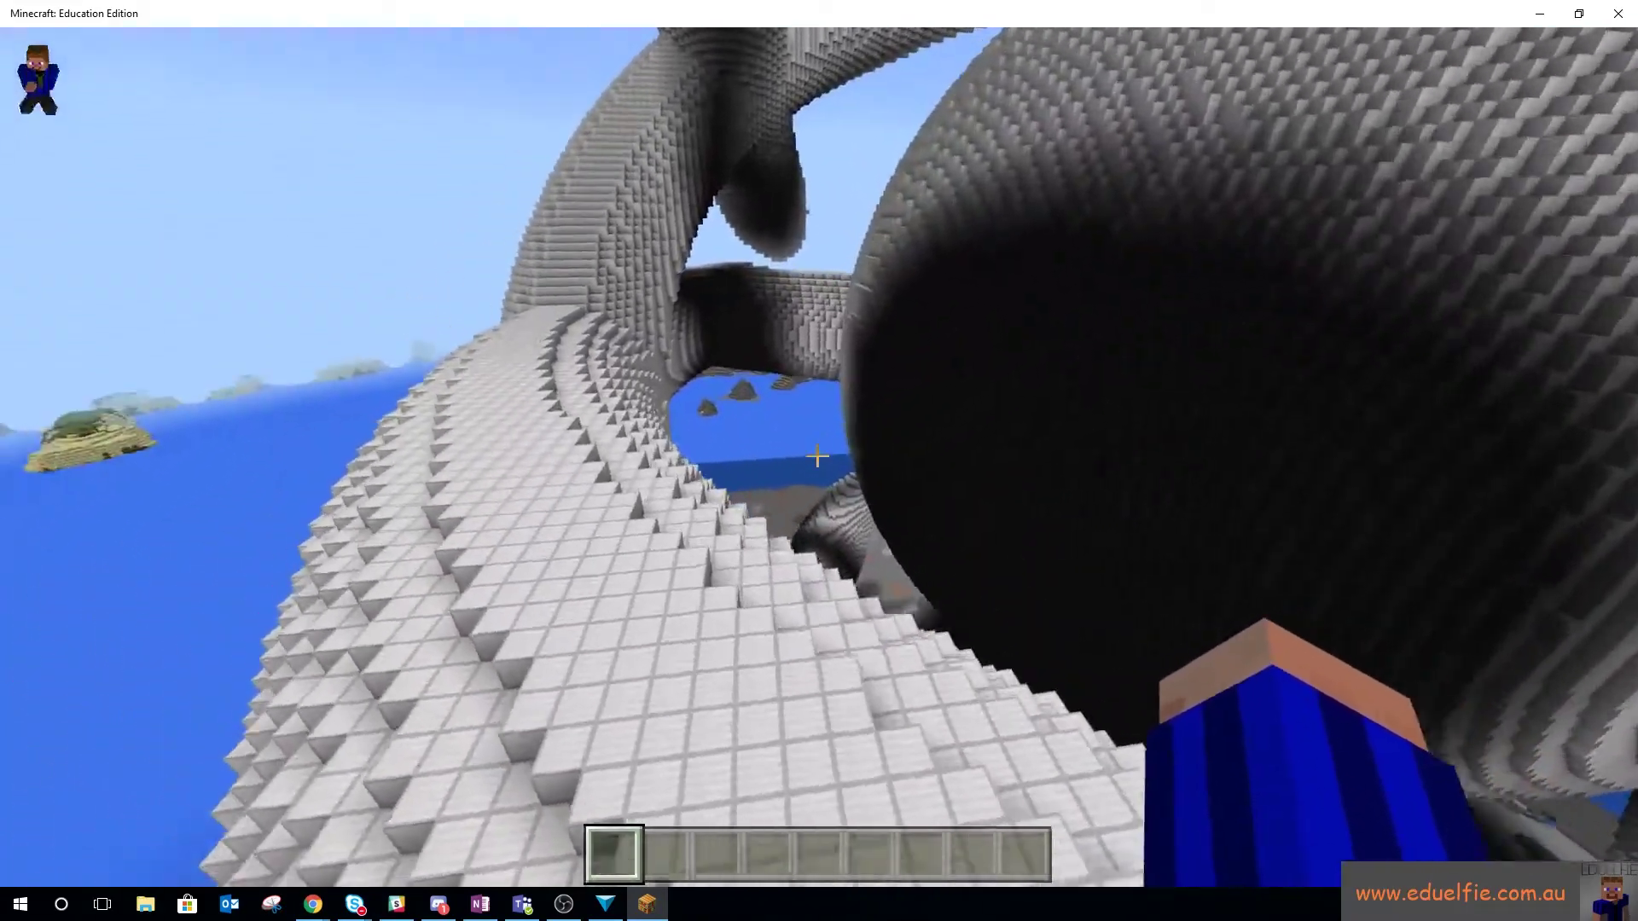
key("w")
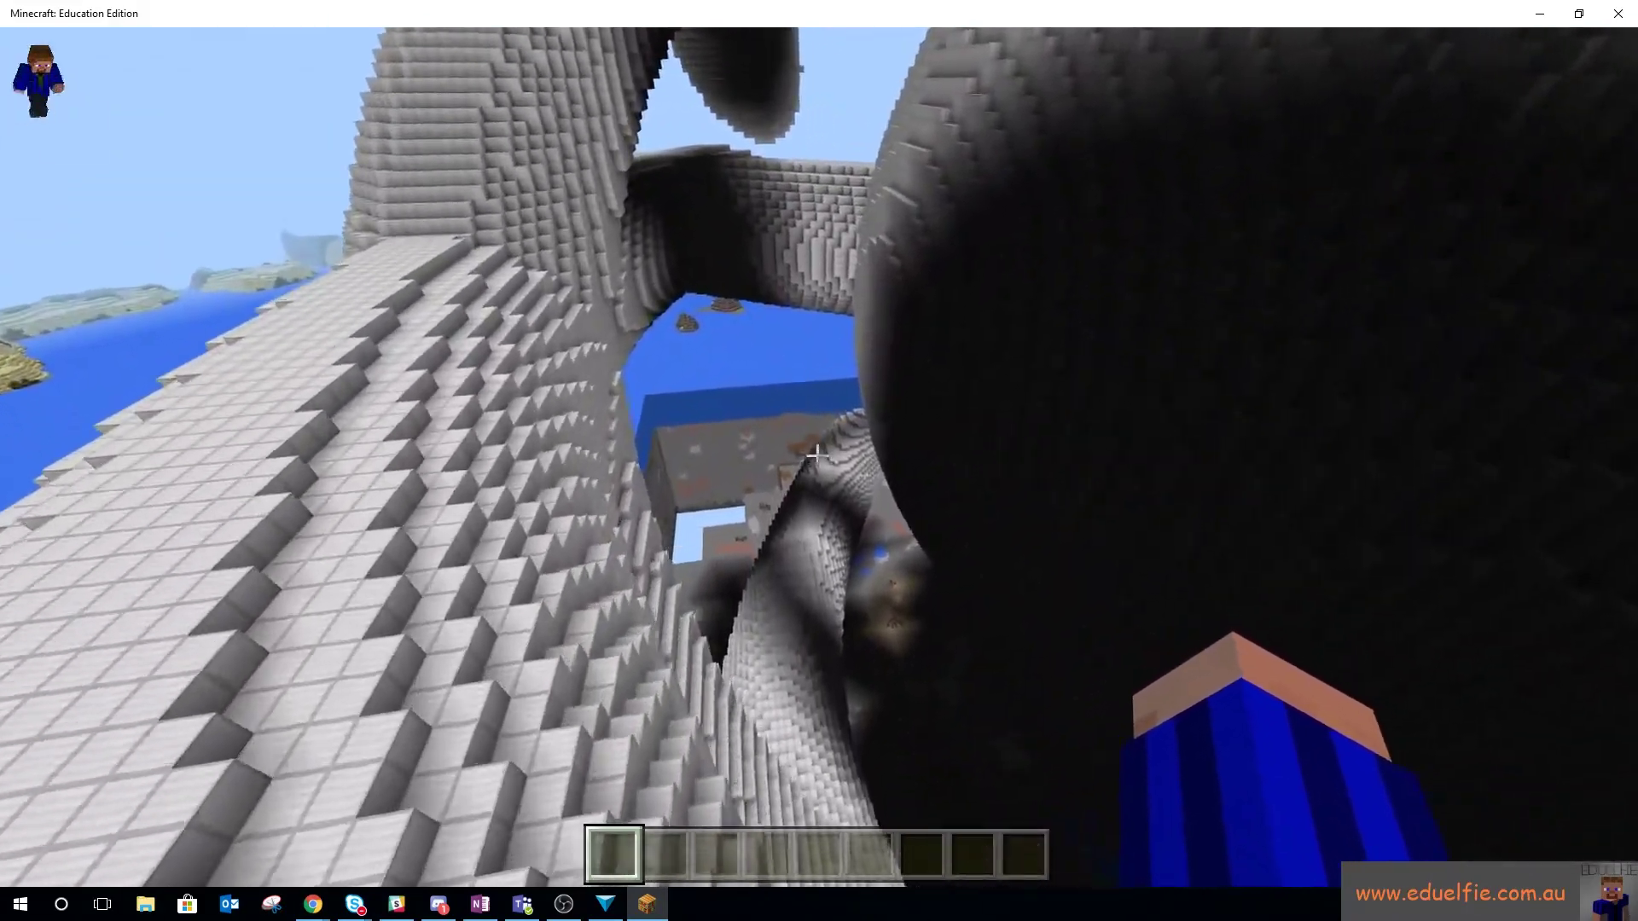
key("w")
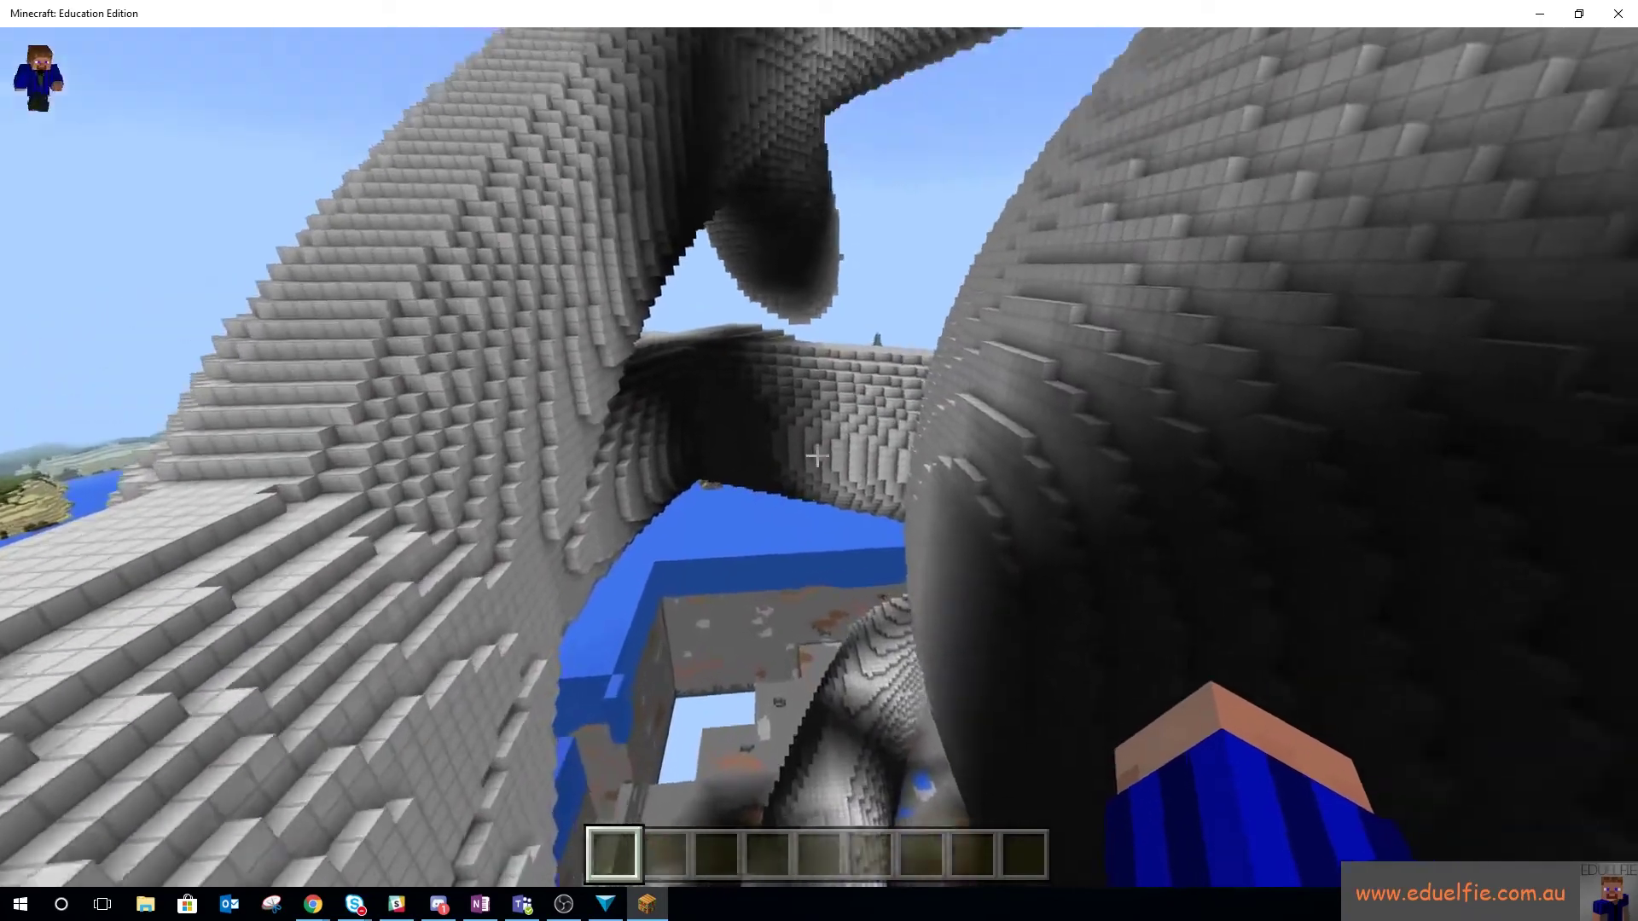
key("w")
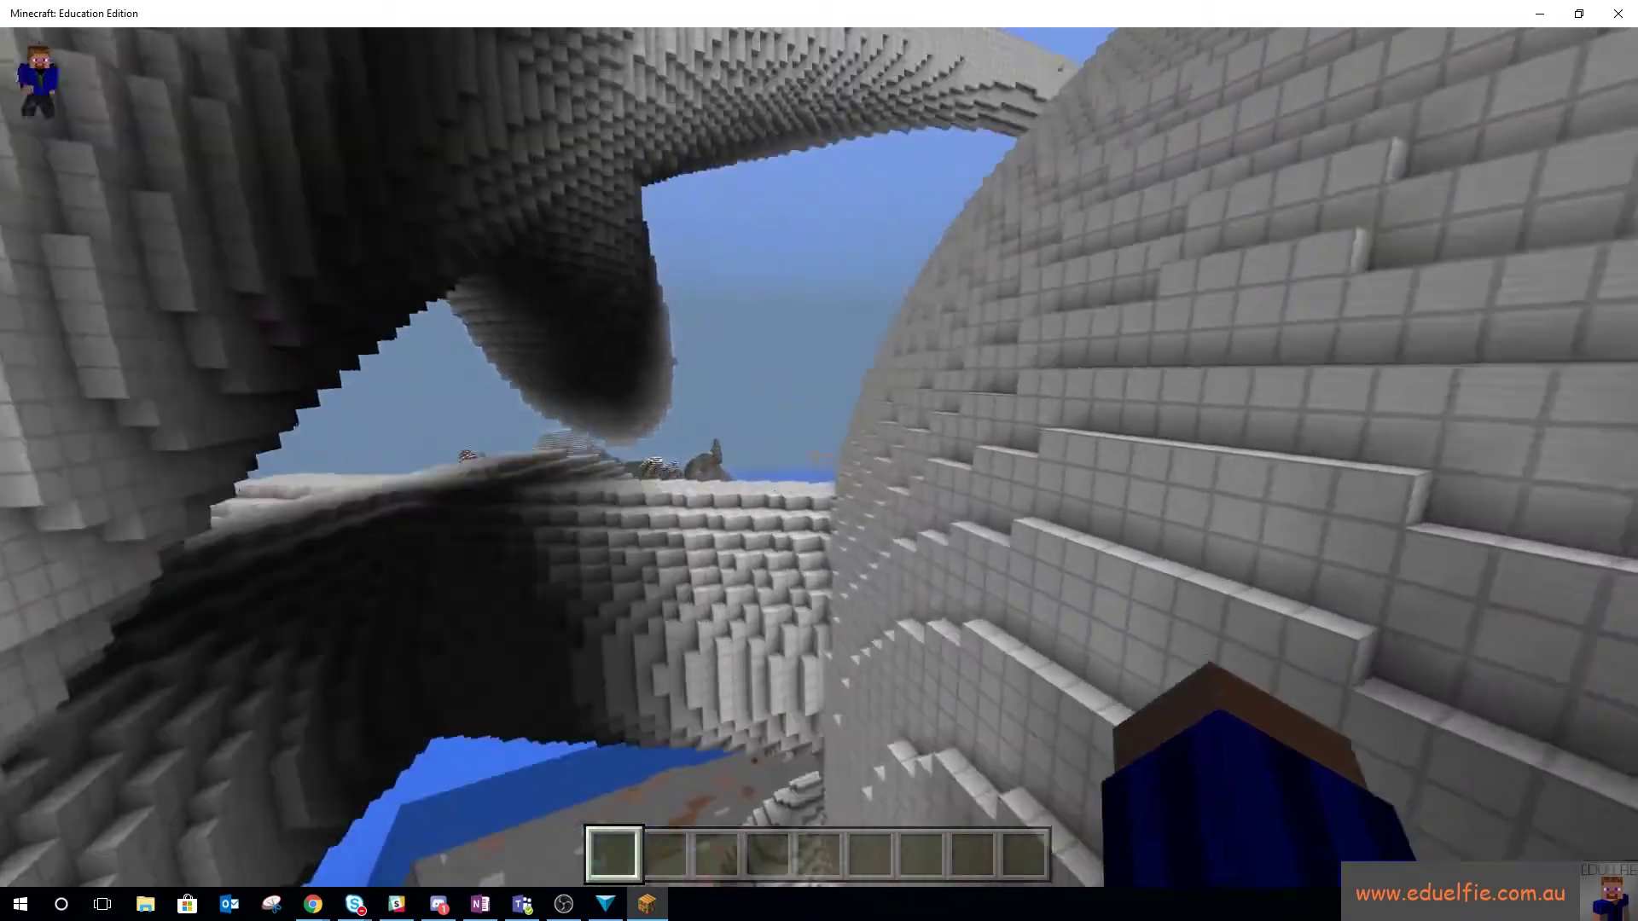
key("w")
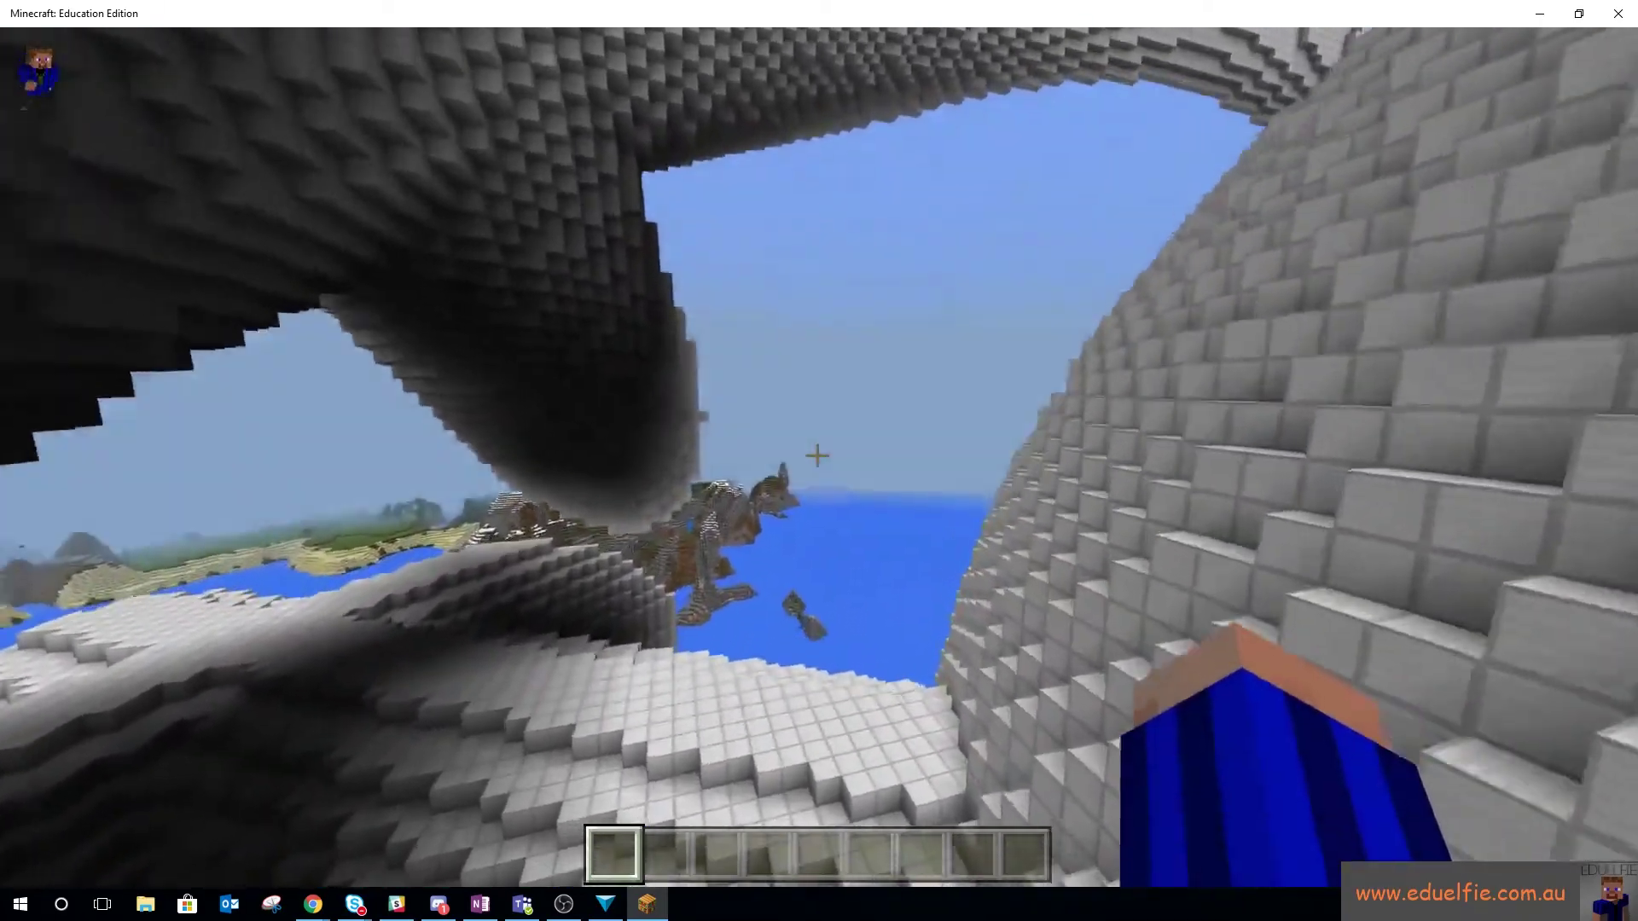
key("w")
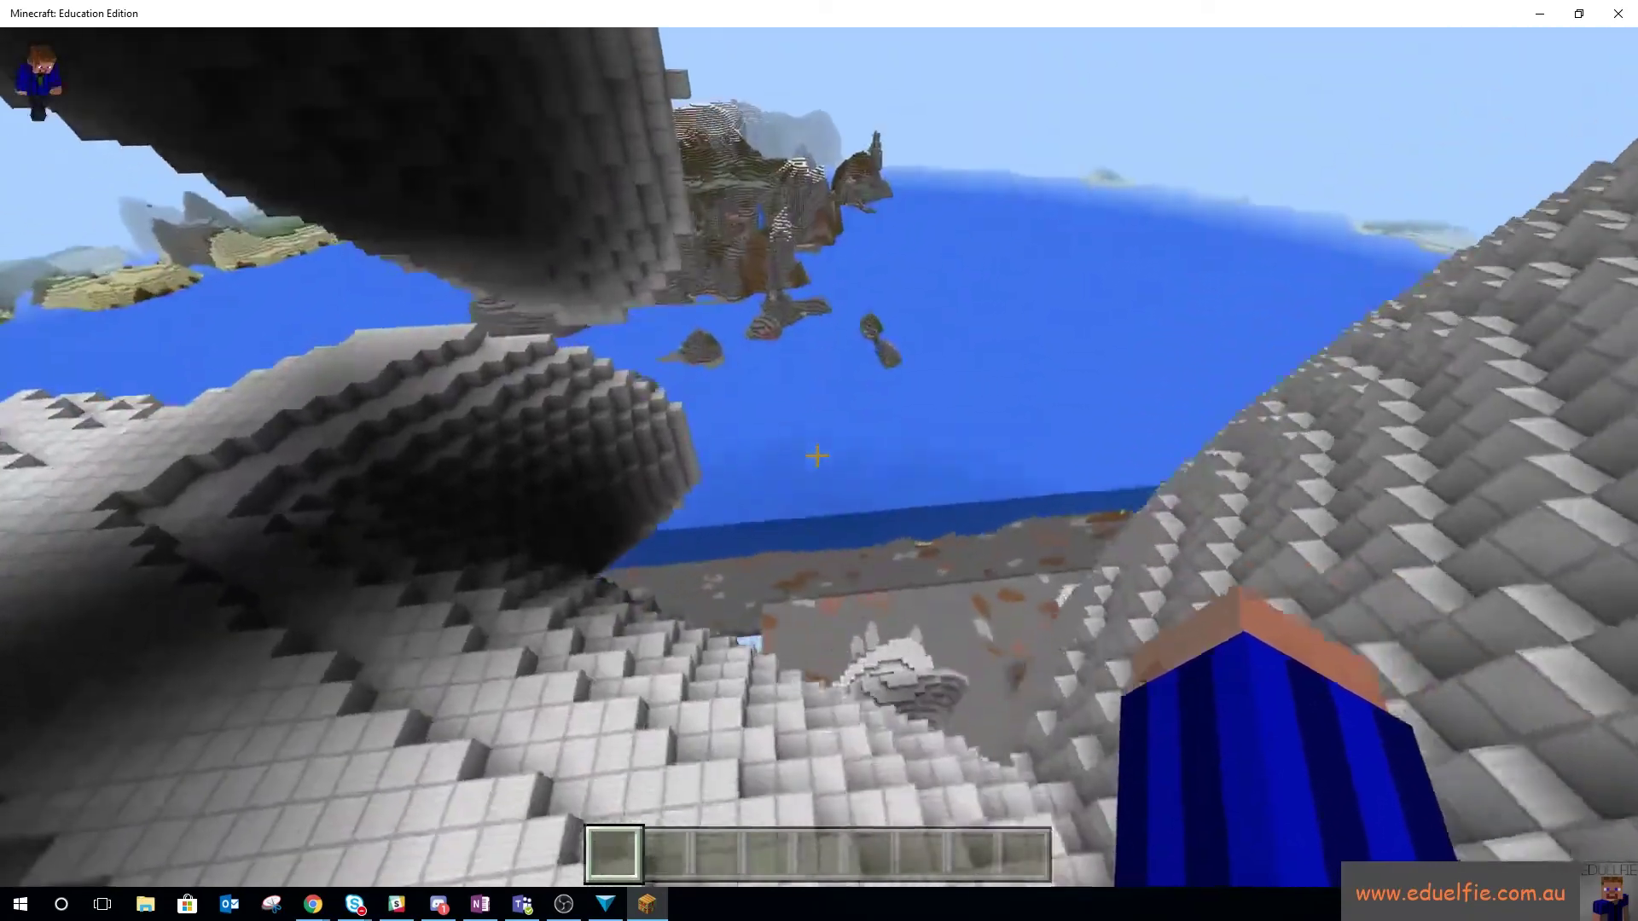
key("w")
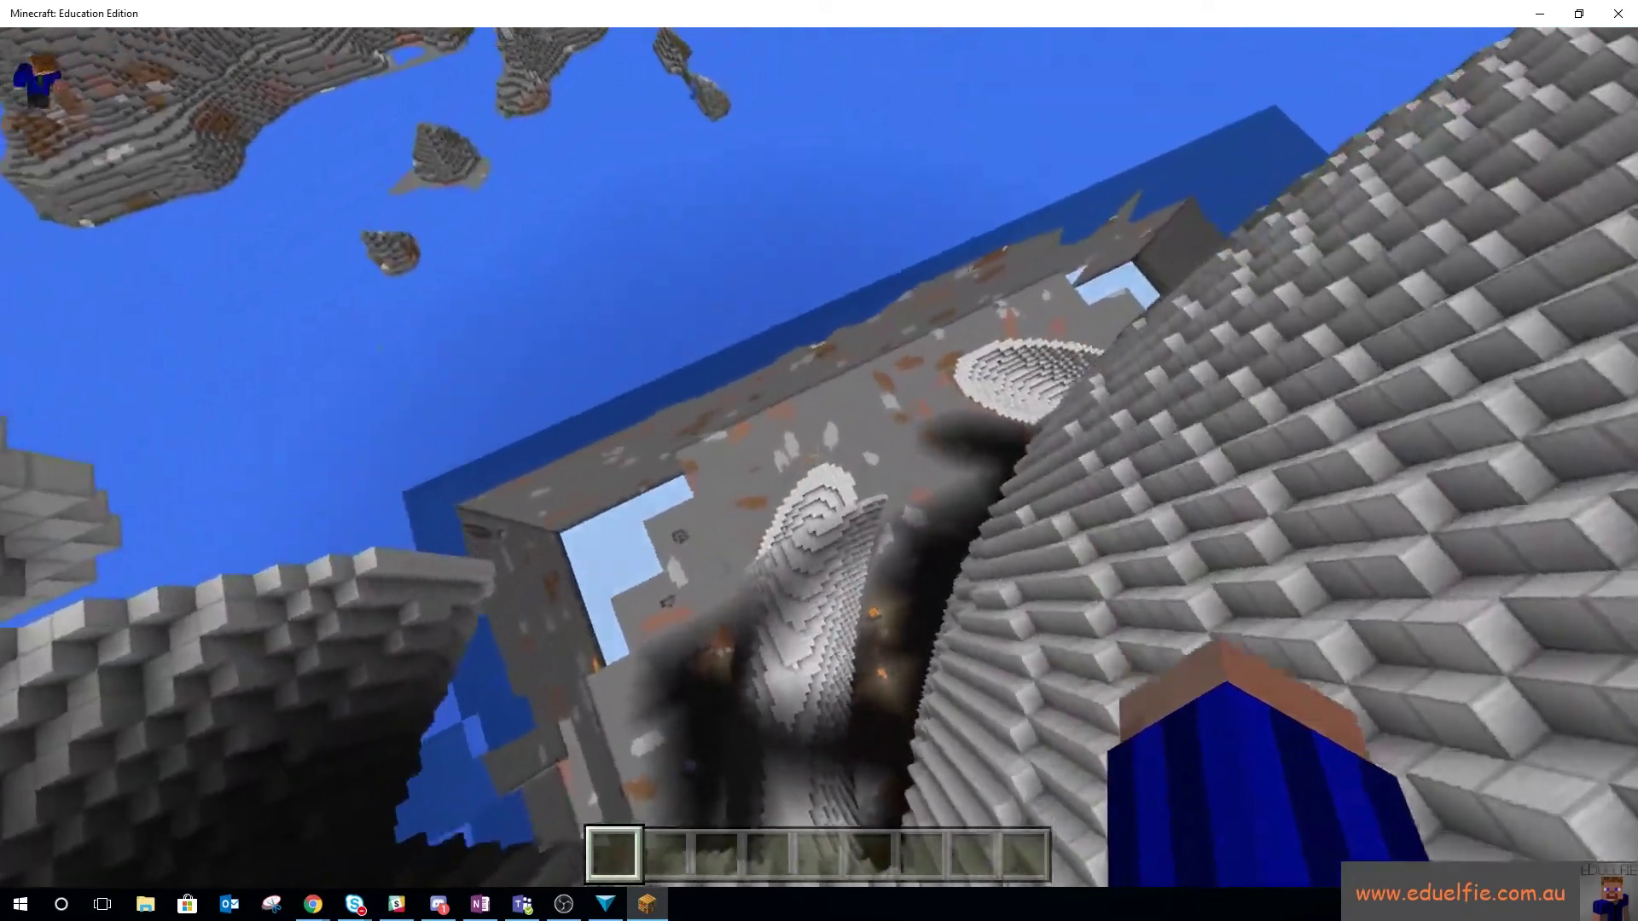
key("w")
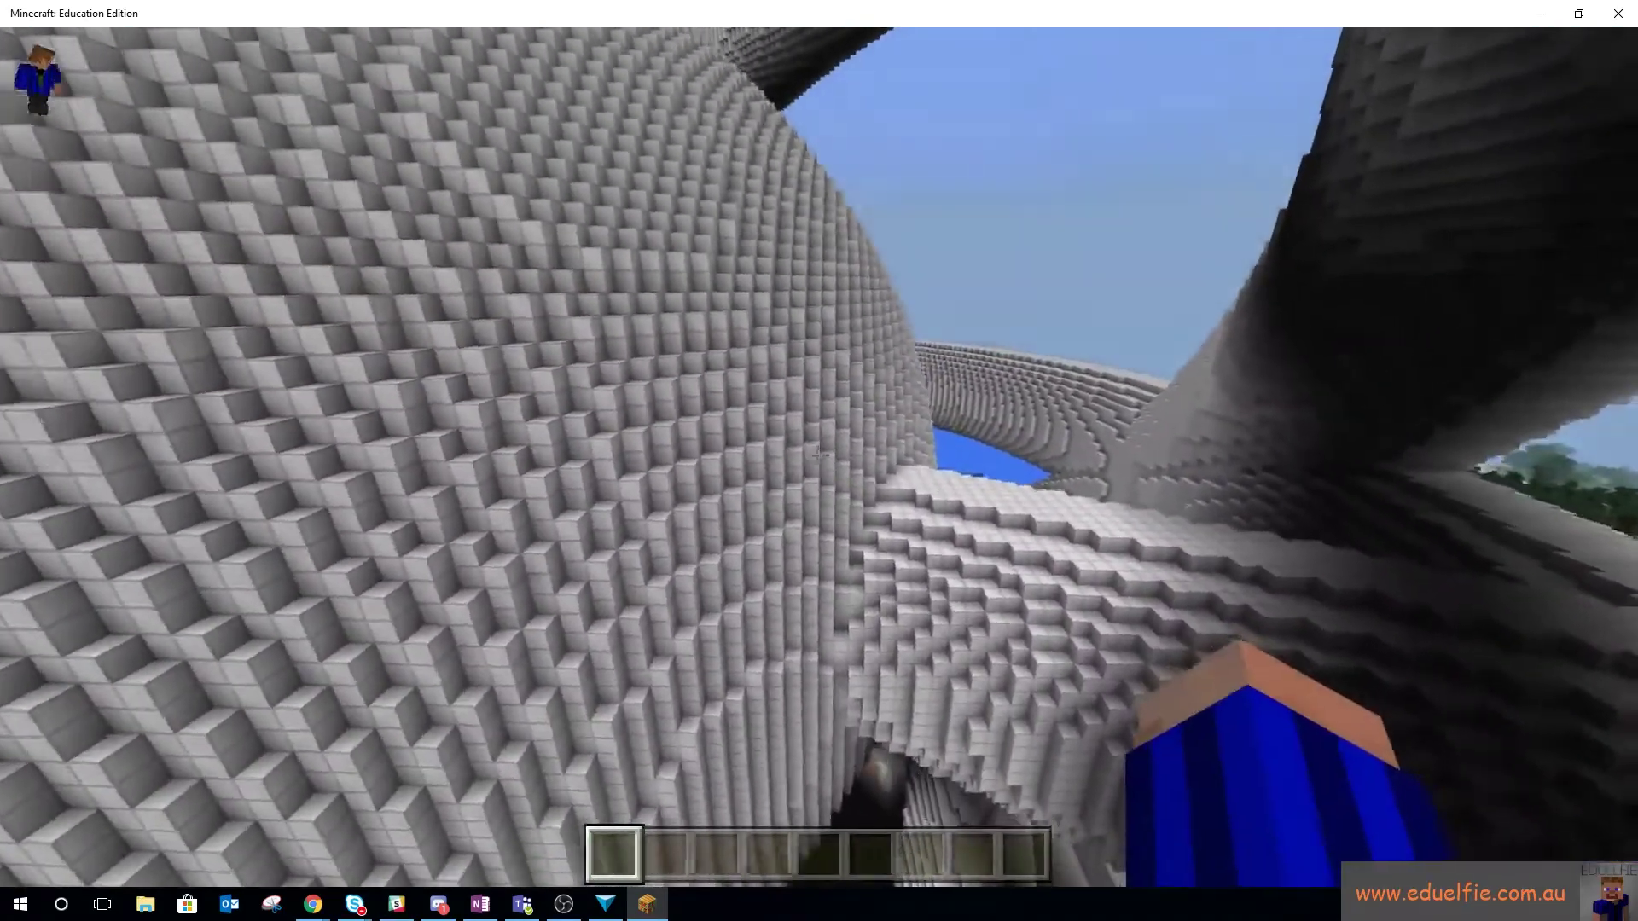
key("w")
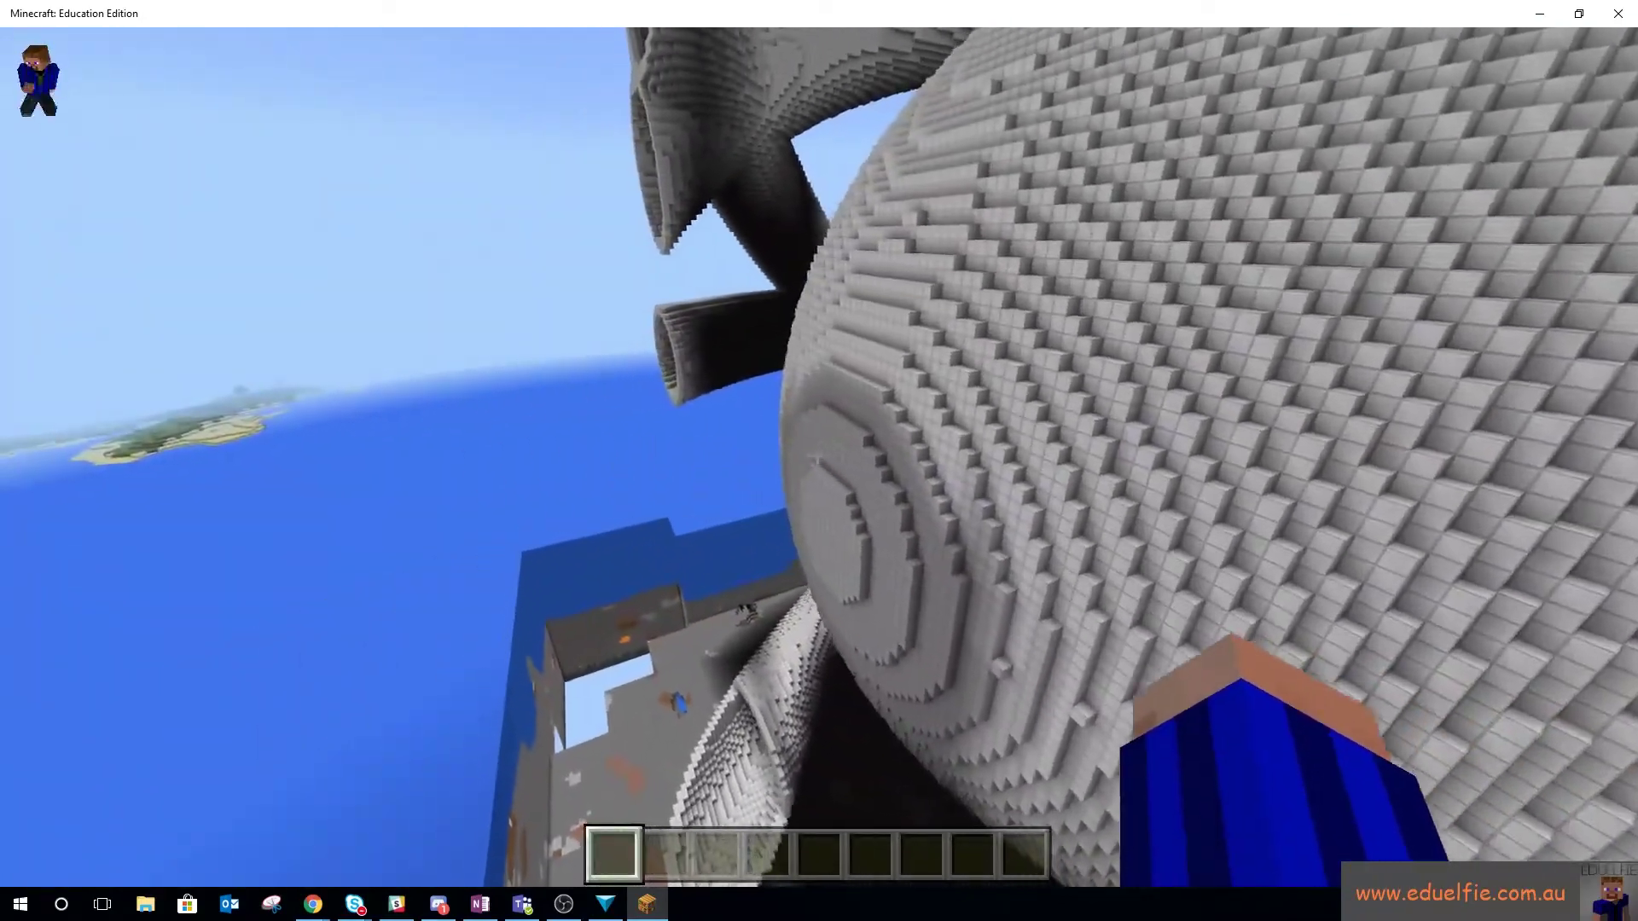
key("w")
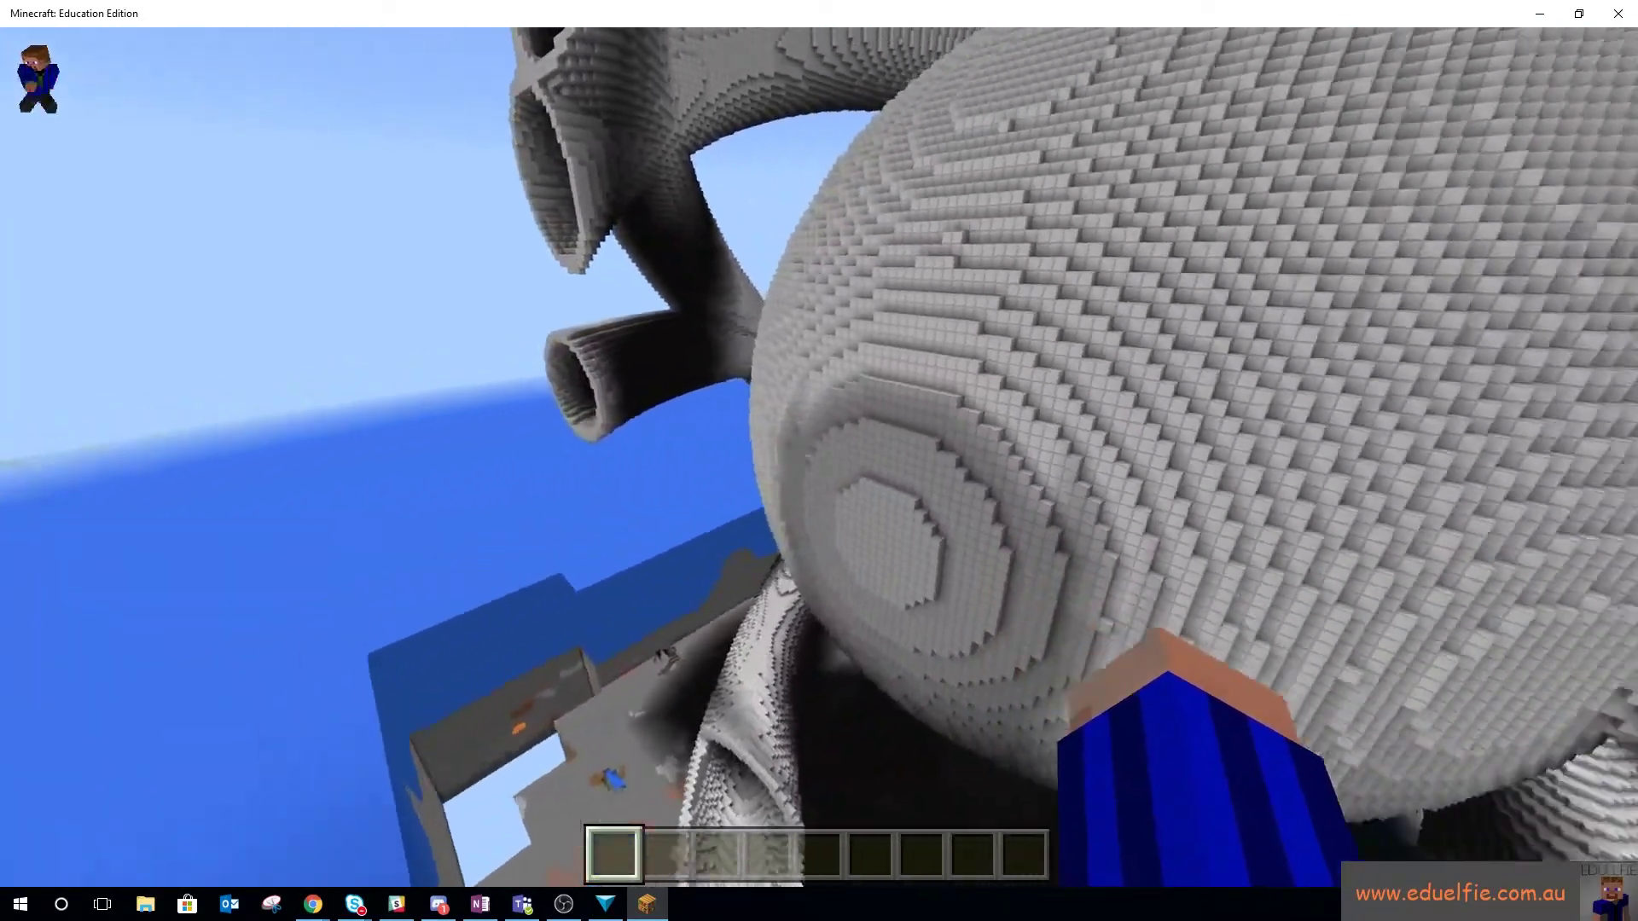
key("a")
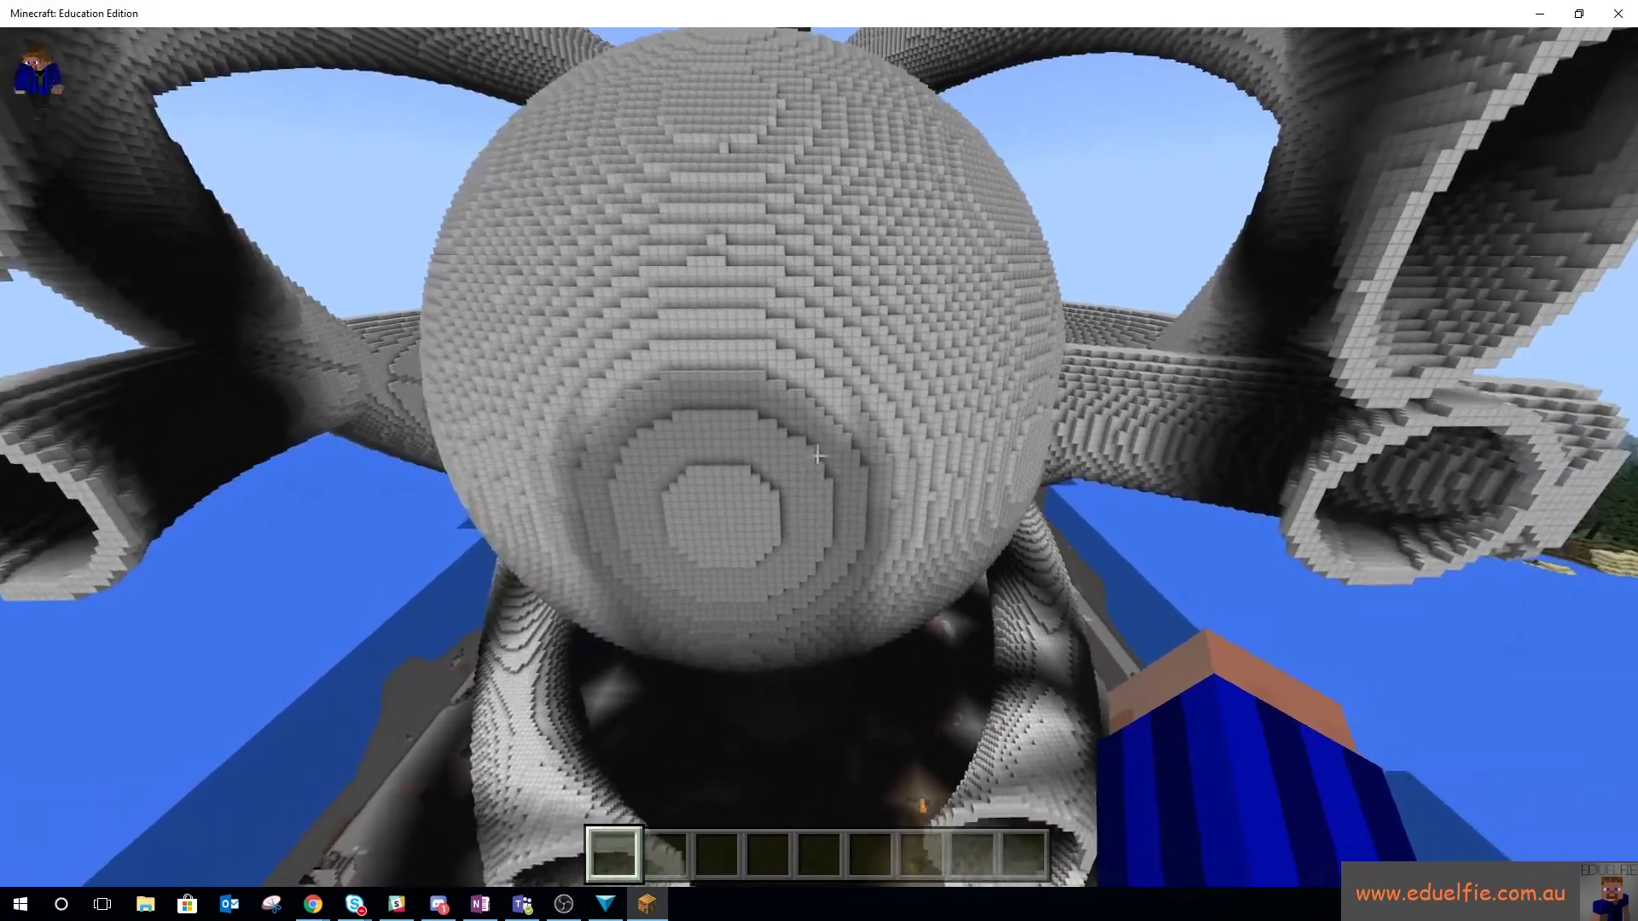
key("s")
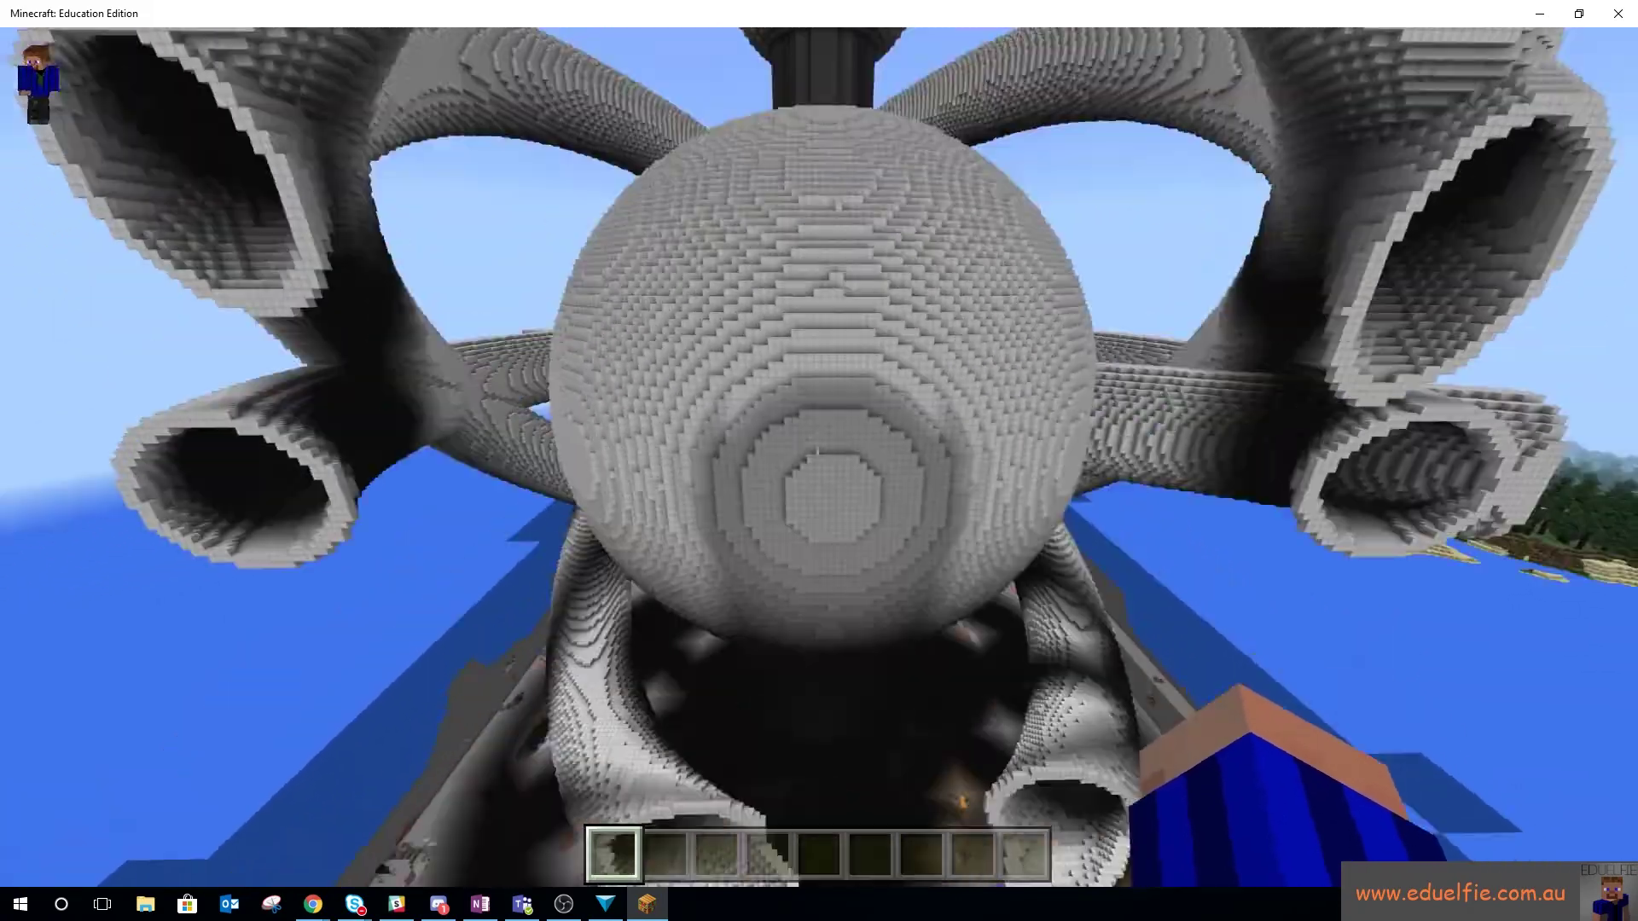
Pause and minimize Minecraft, look over the createSubChunks.py page in the browser, and go to the main page of the MCEdit-Filters repository
key("Escape")
left_click(1540, 13)
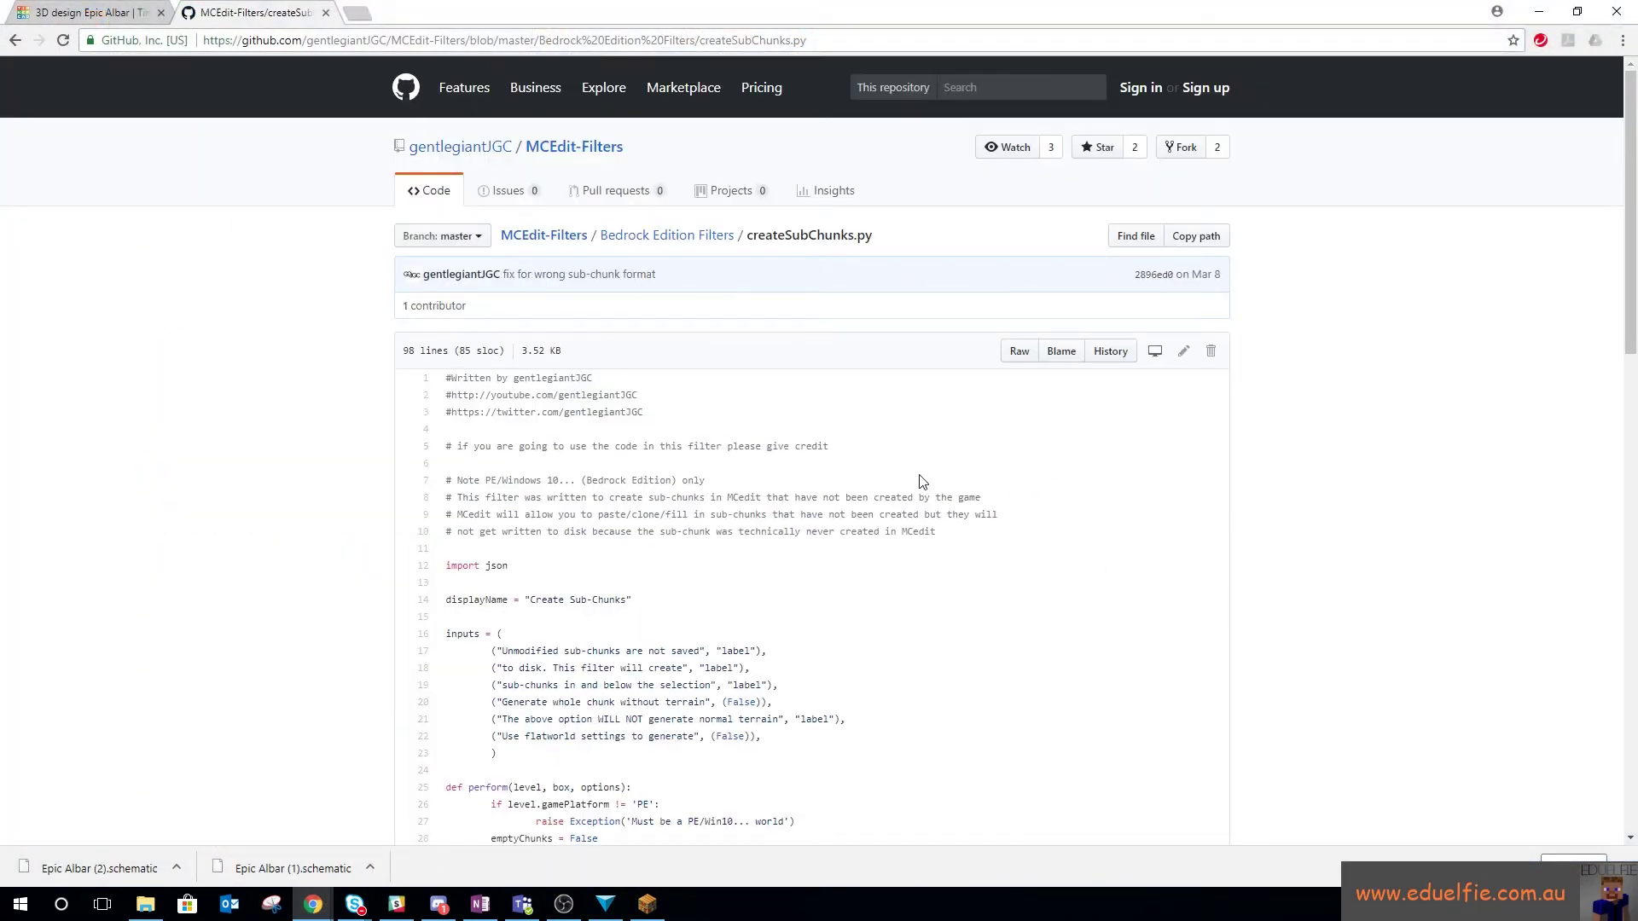
scroll(918, 486, "down", 1)
scroll(910, 497, "up", 1)
left_click(693, 235)
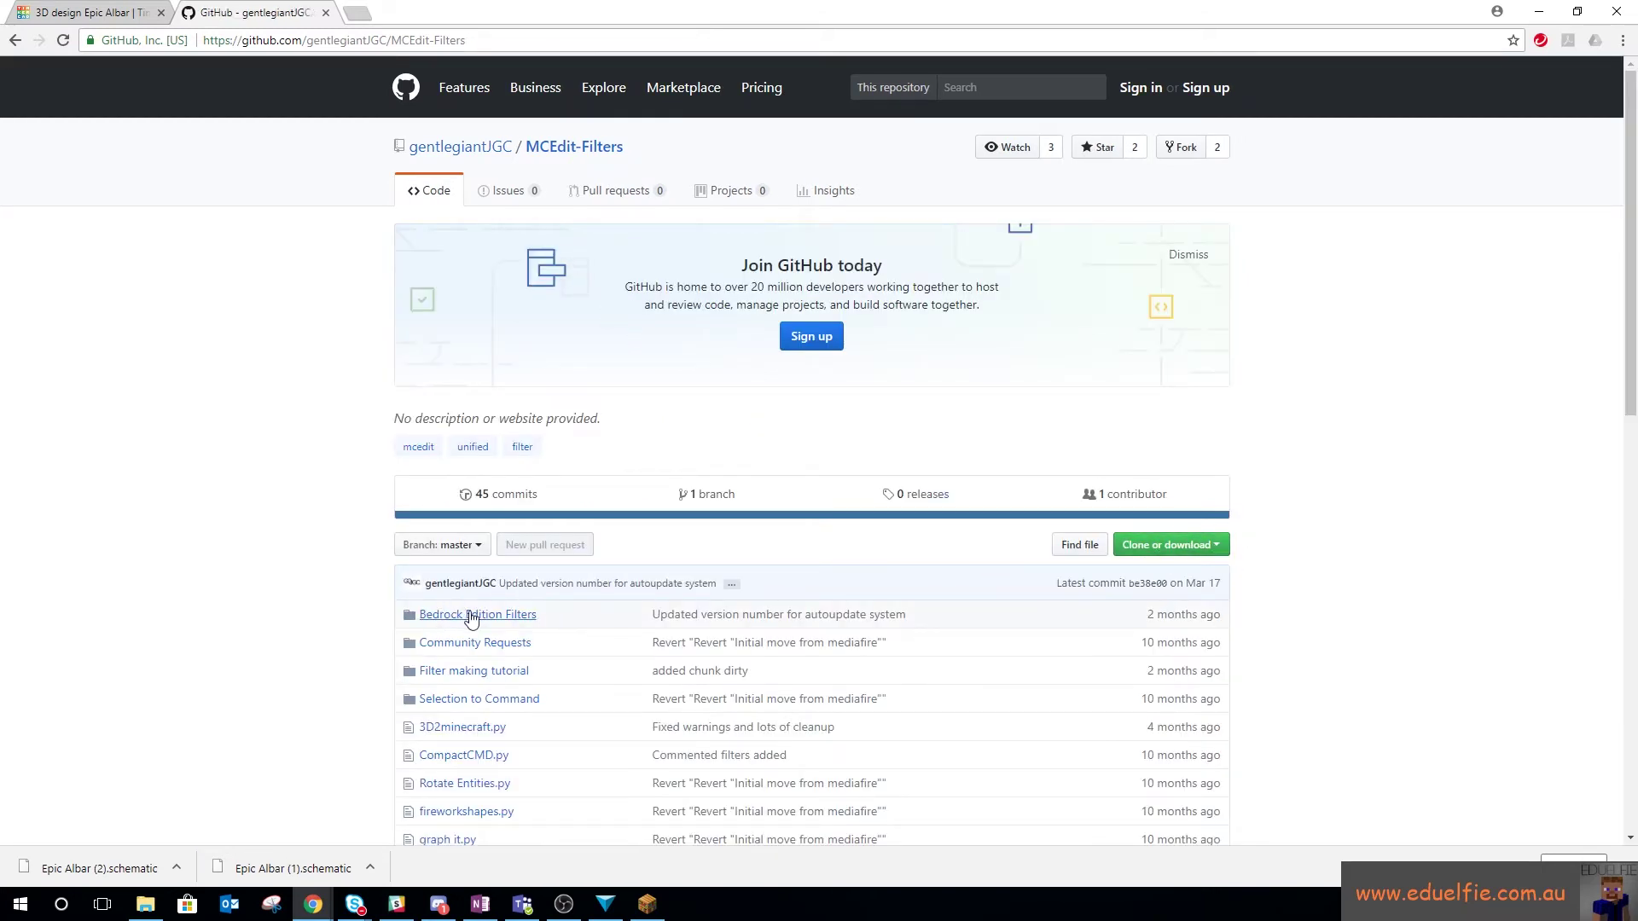
Switch to File Explorer and view the Documents > MCEdit > Filters folder where the filter scripts are stored
left_click(150, 904)
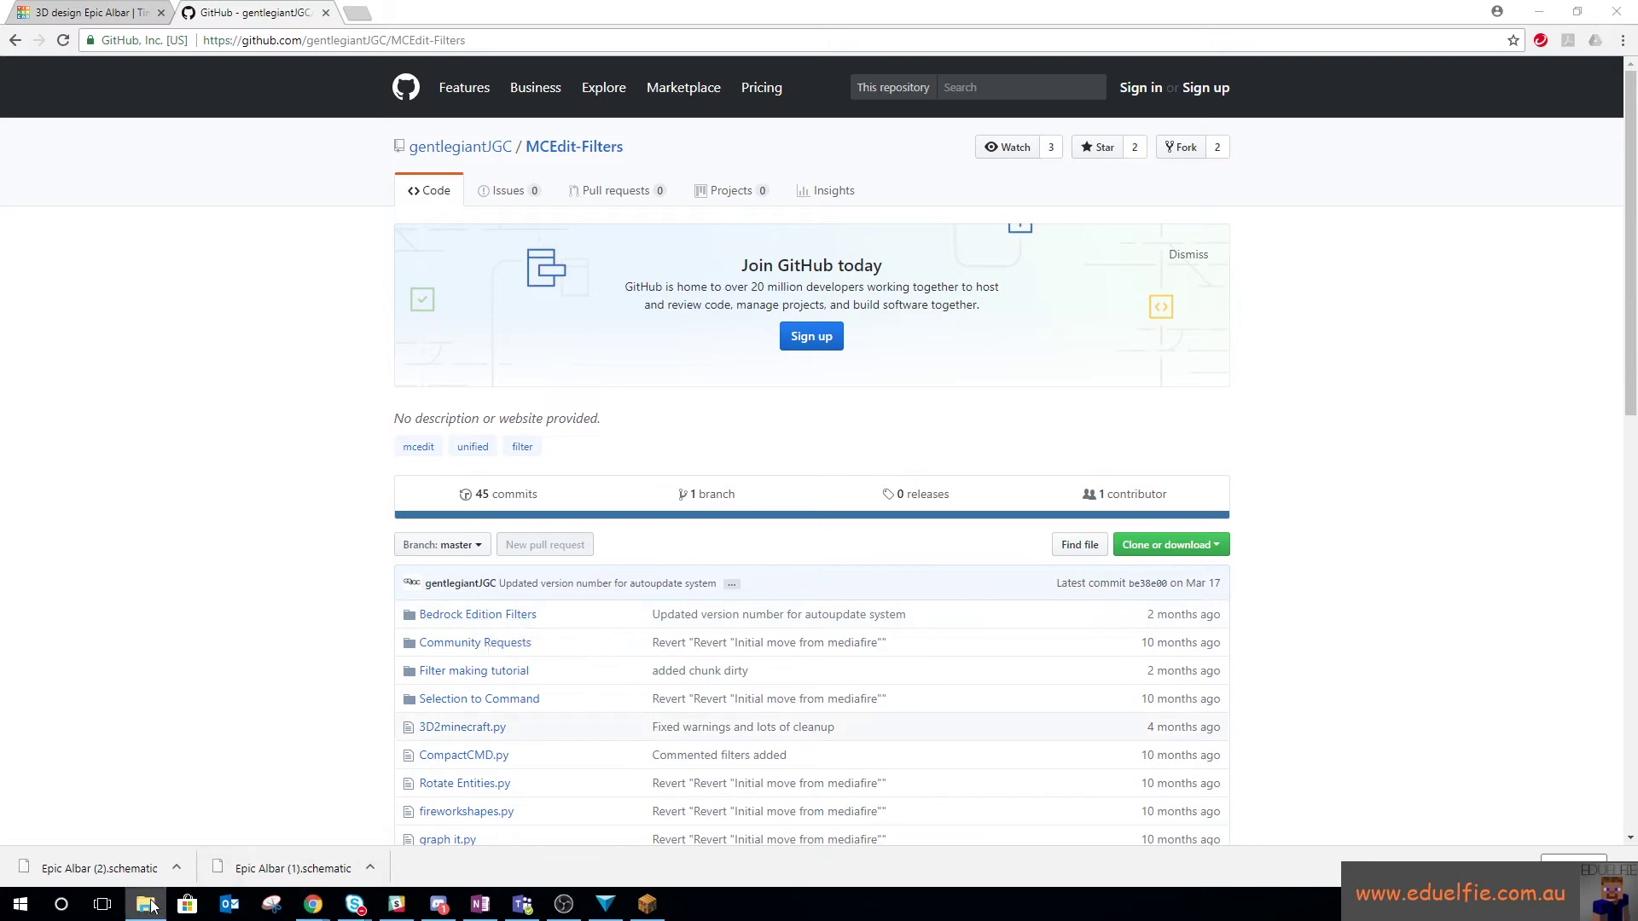
left_click(140, 908)
left_click(142, 908)
left_click_drag(0, 161, 1108, 145)
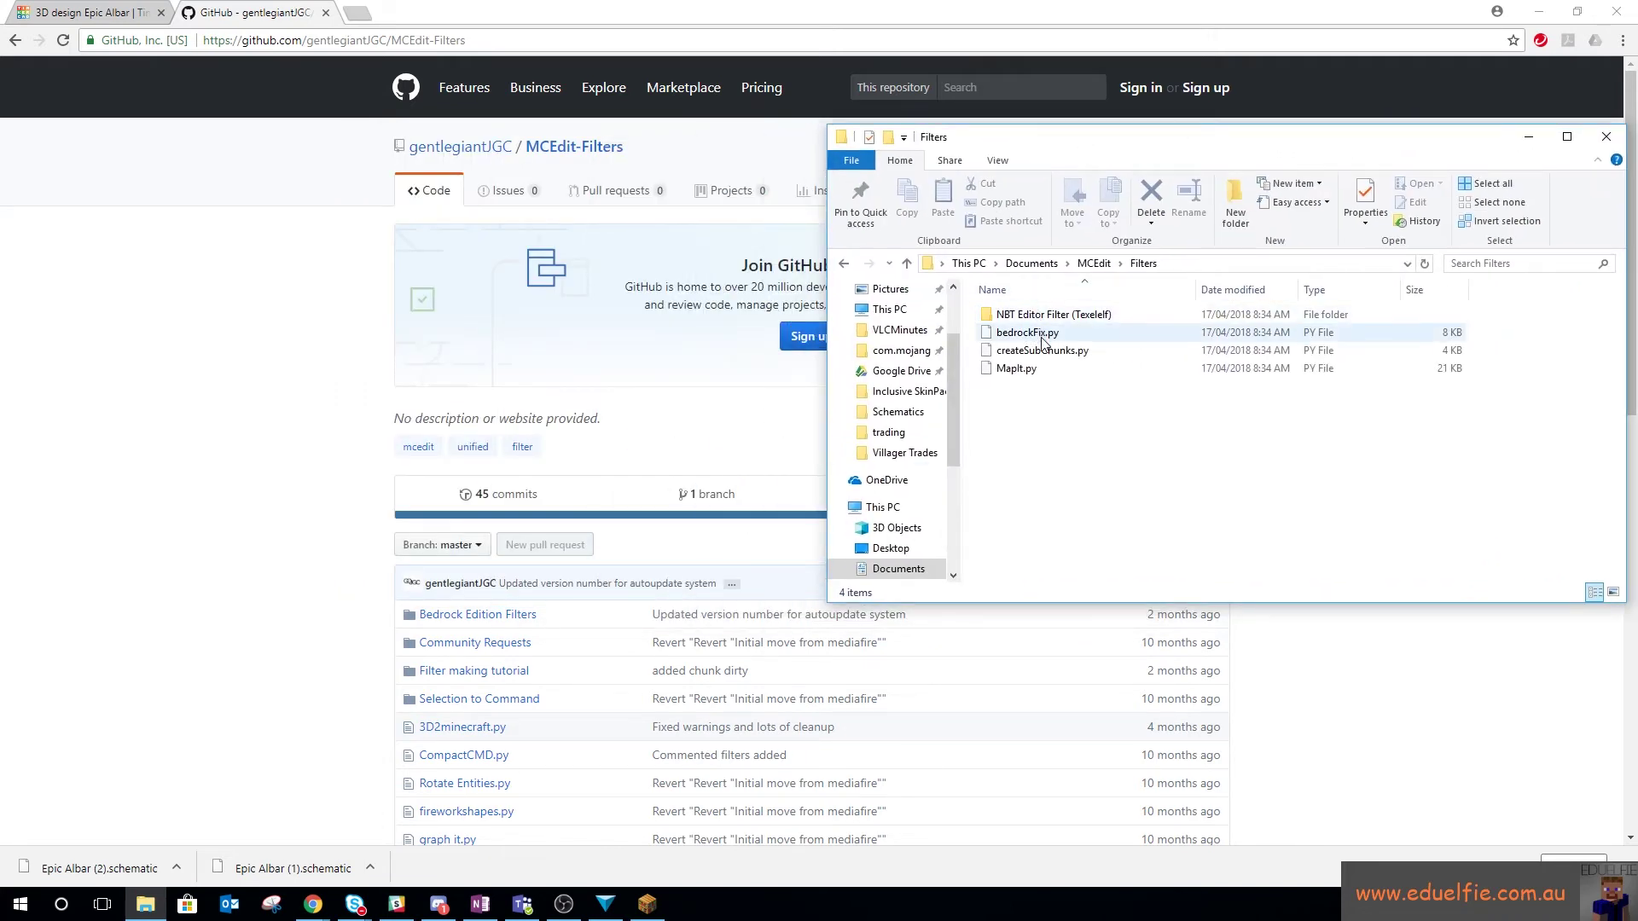
View the repository's Bedrock Edition Filters folder on GitHub, then the clone and download options on the MCEdit-Filters main page
left_click(475, 615)
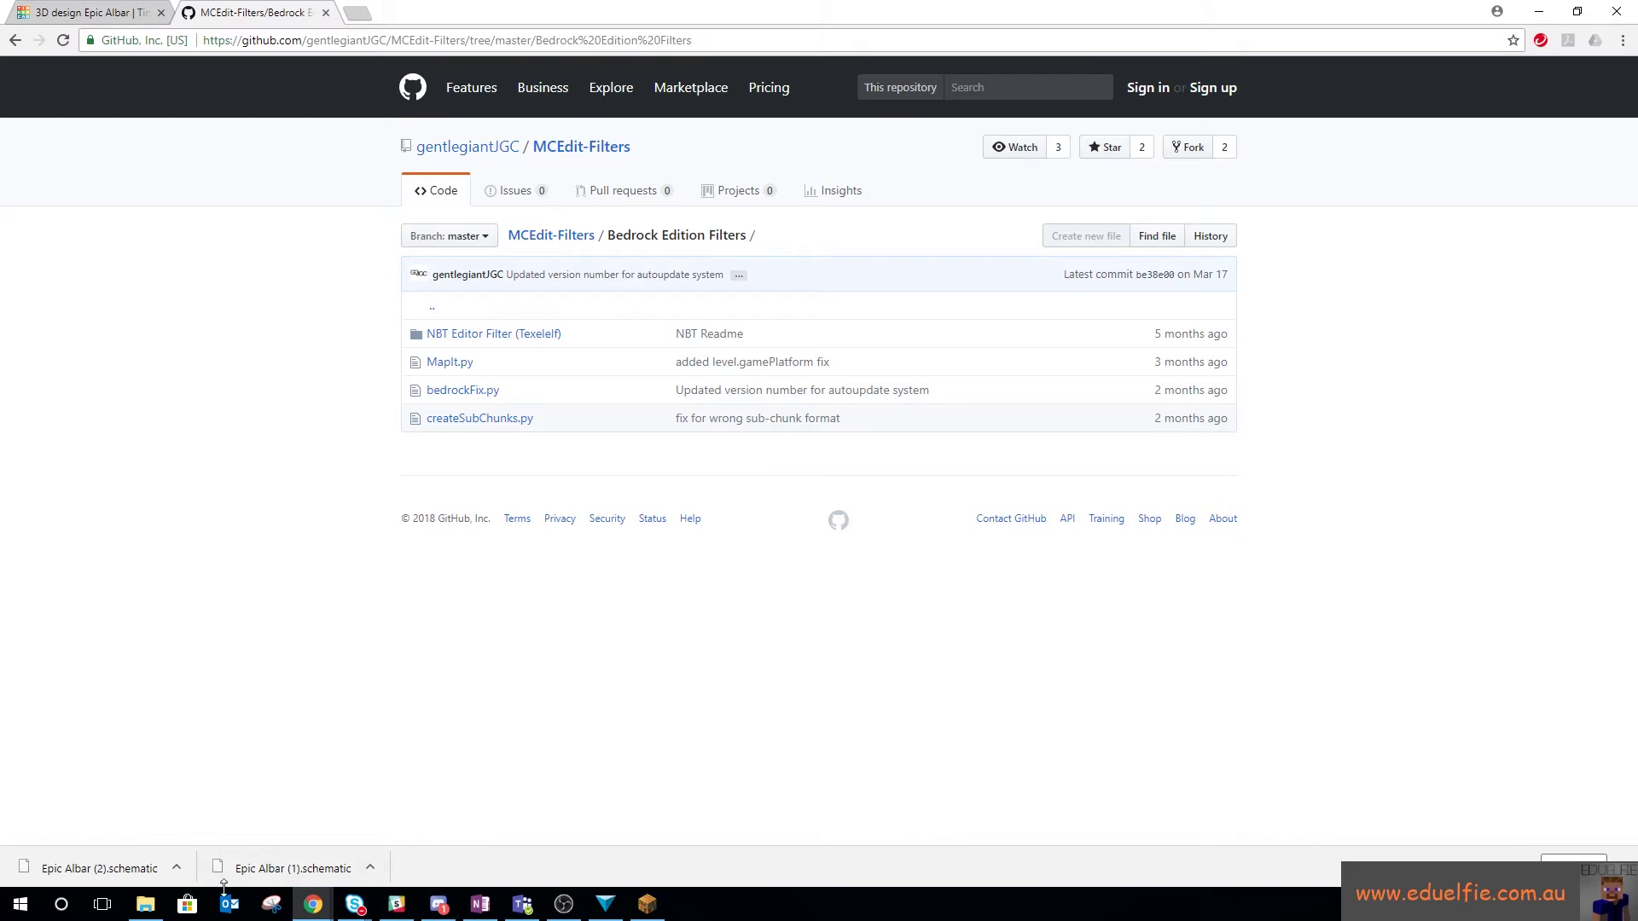
left_click(530, 243)
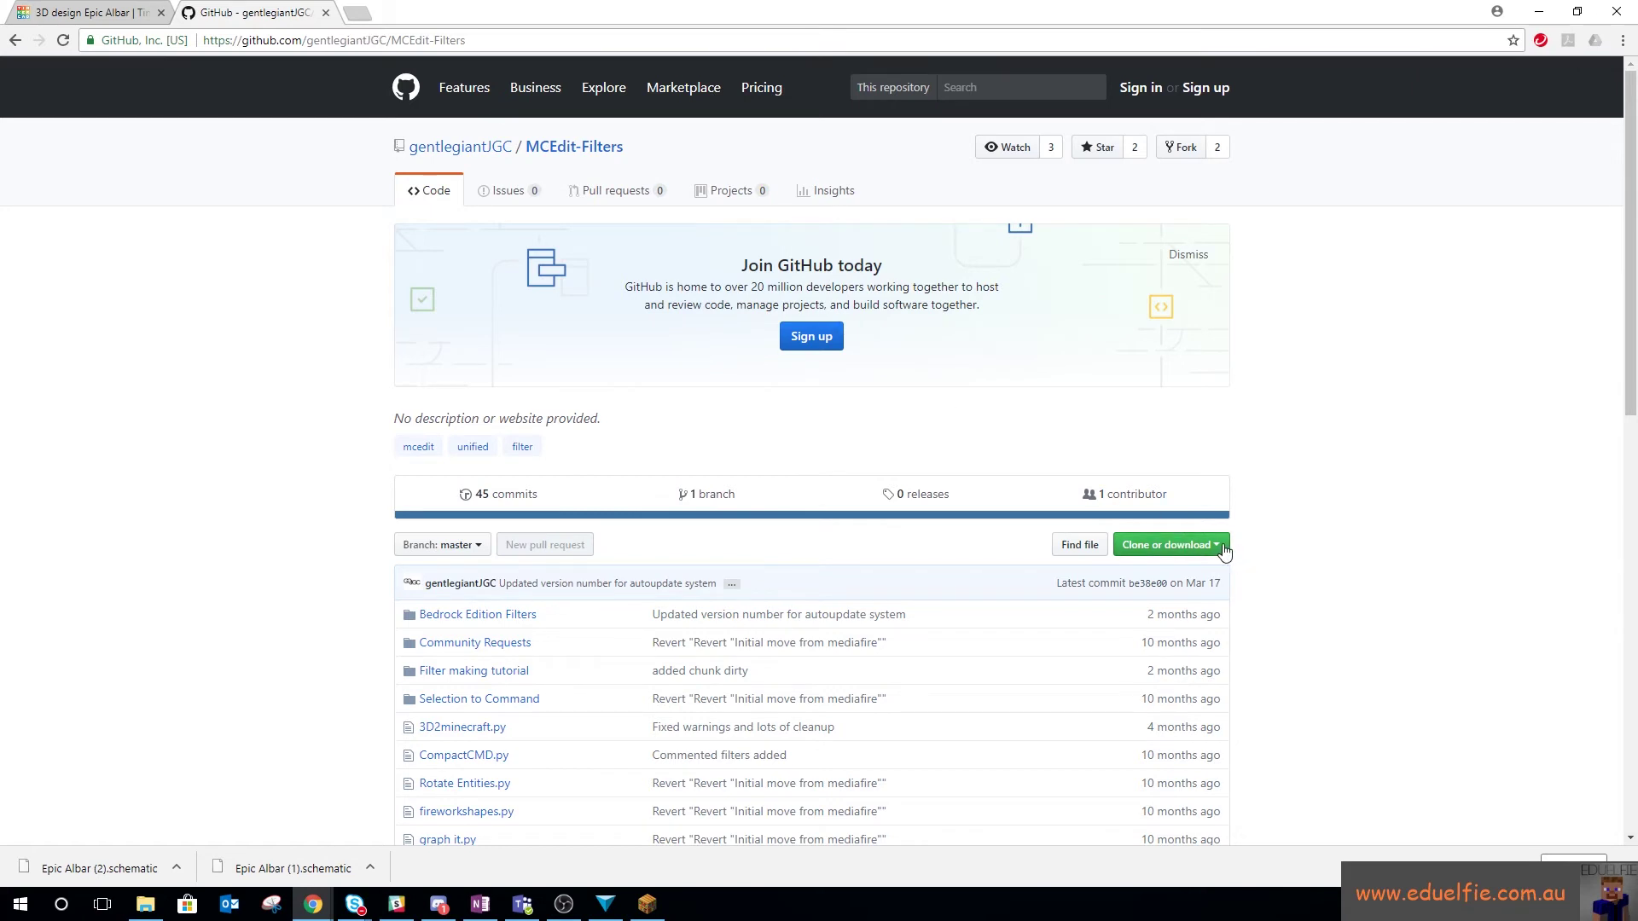
left_click(1223, 550)
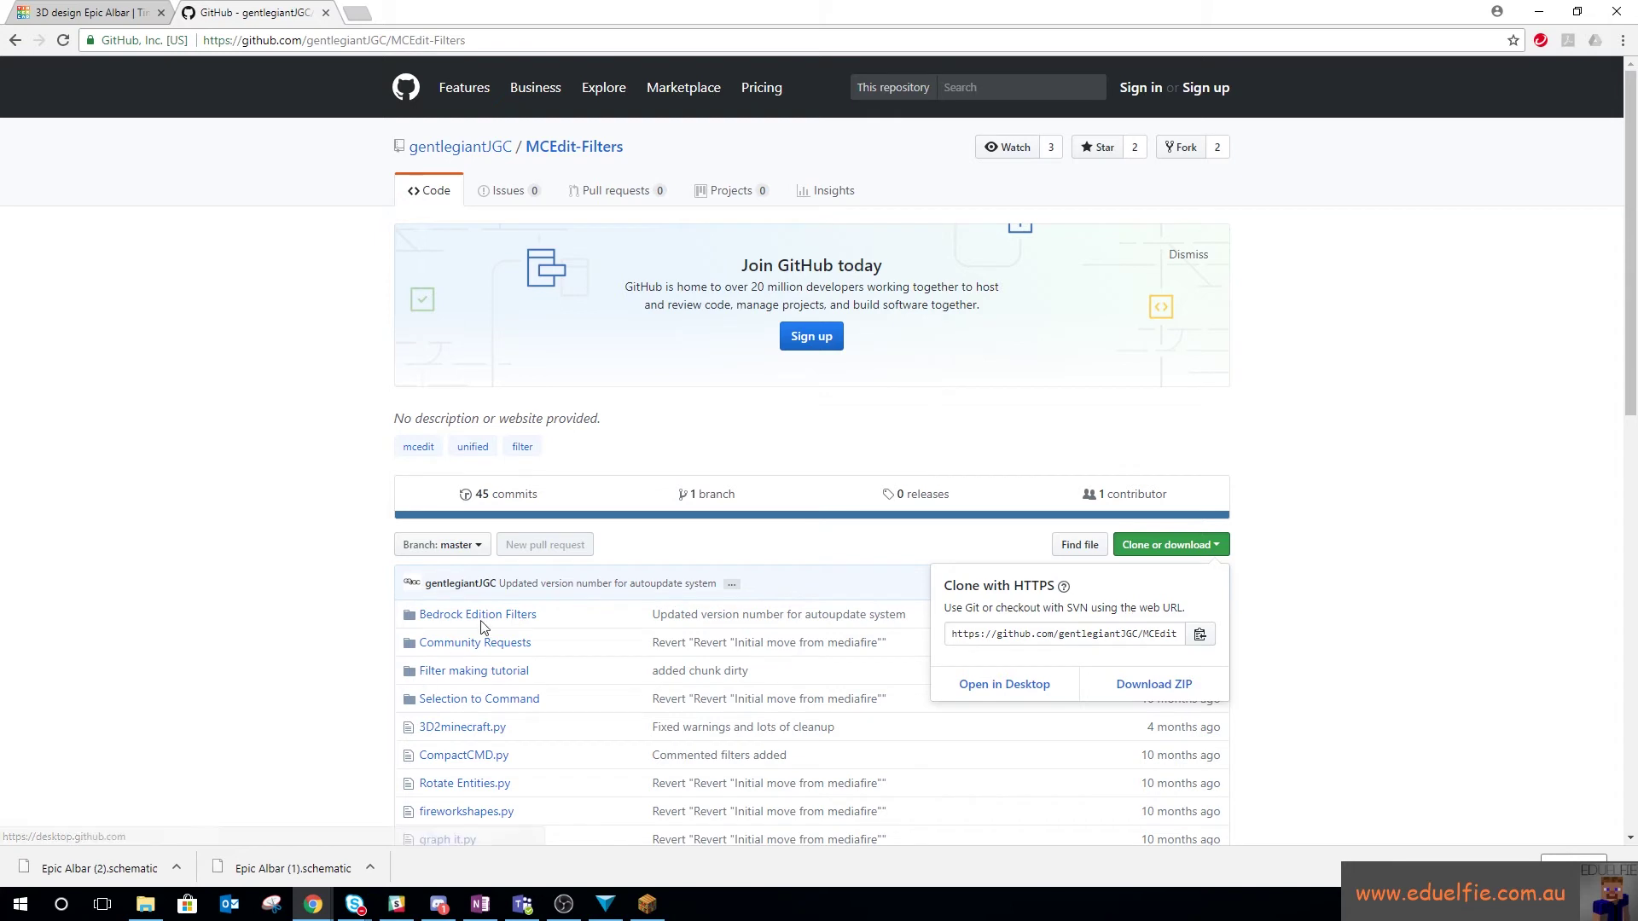
left_click(314, 702)
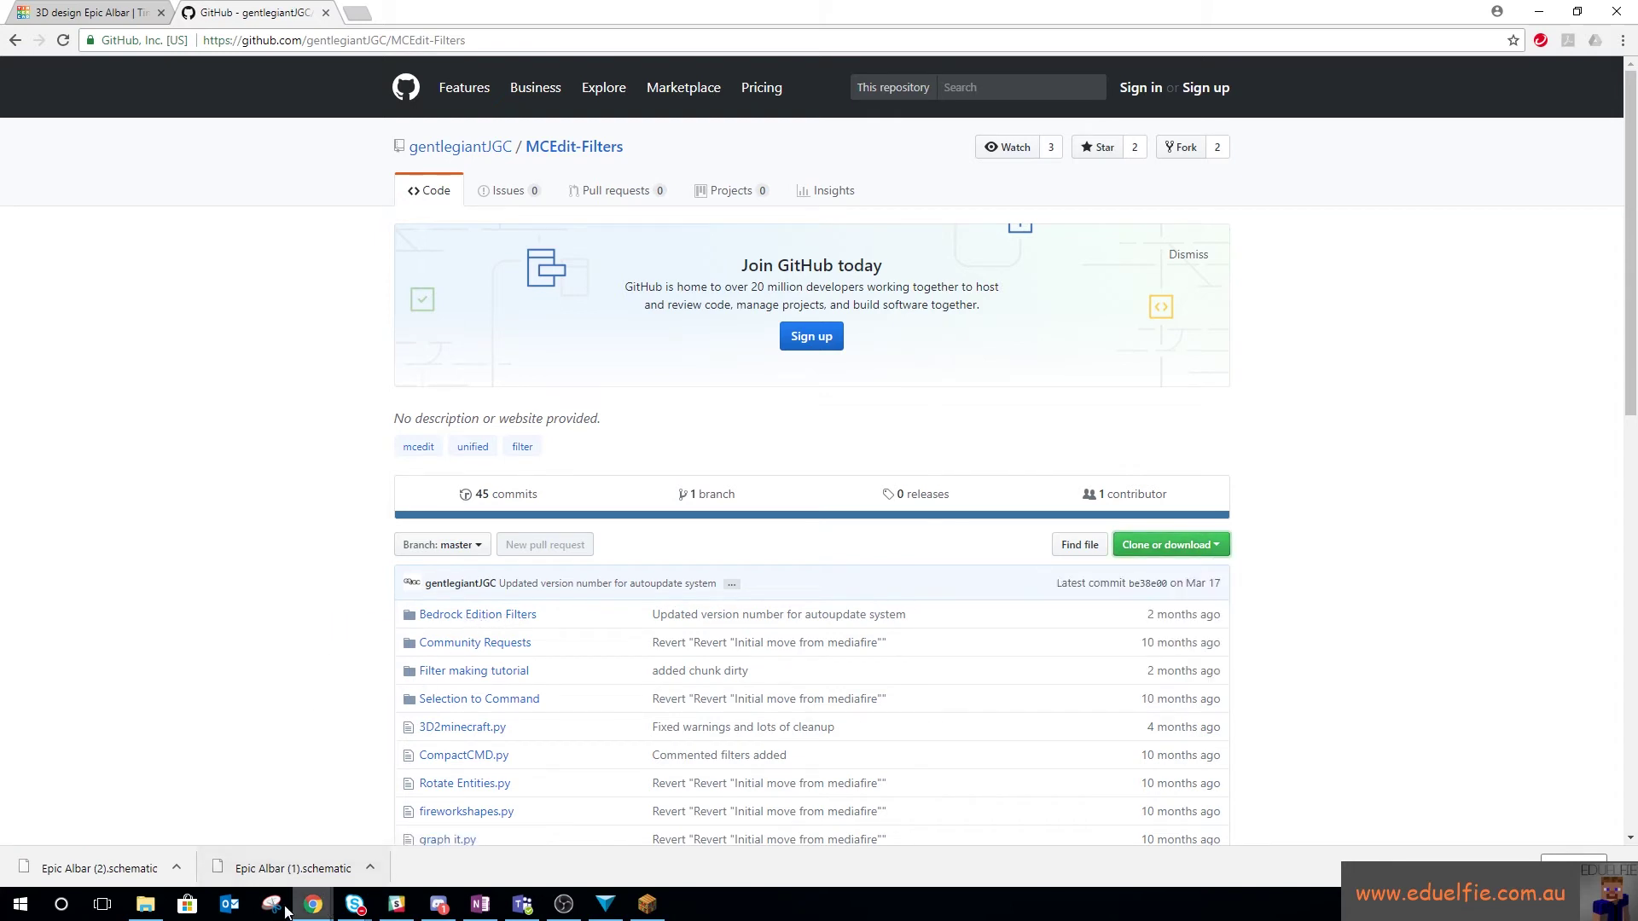
Check createSubChunks.py in the local MCEdit Filters folder, close the folder window and minimize the browser
left_click(145, 904)
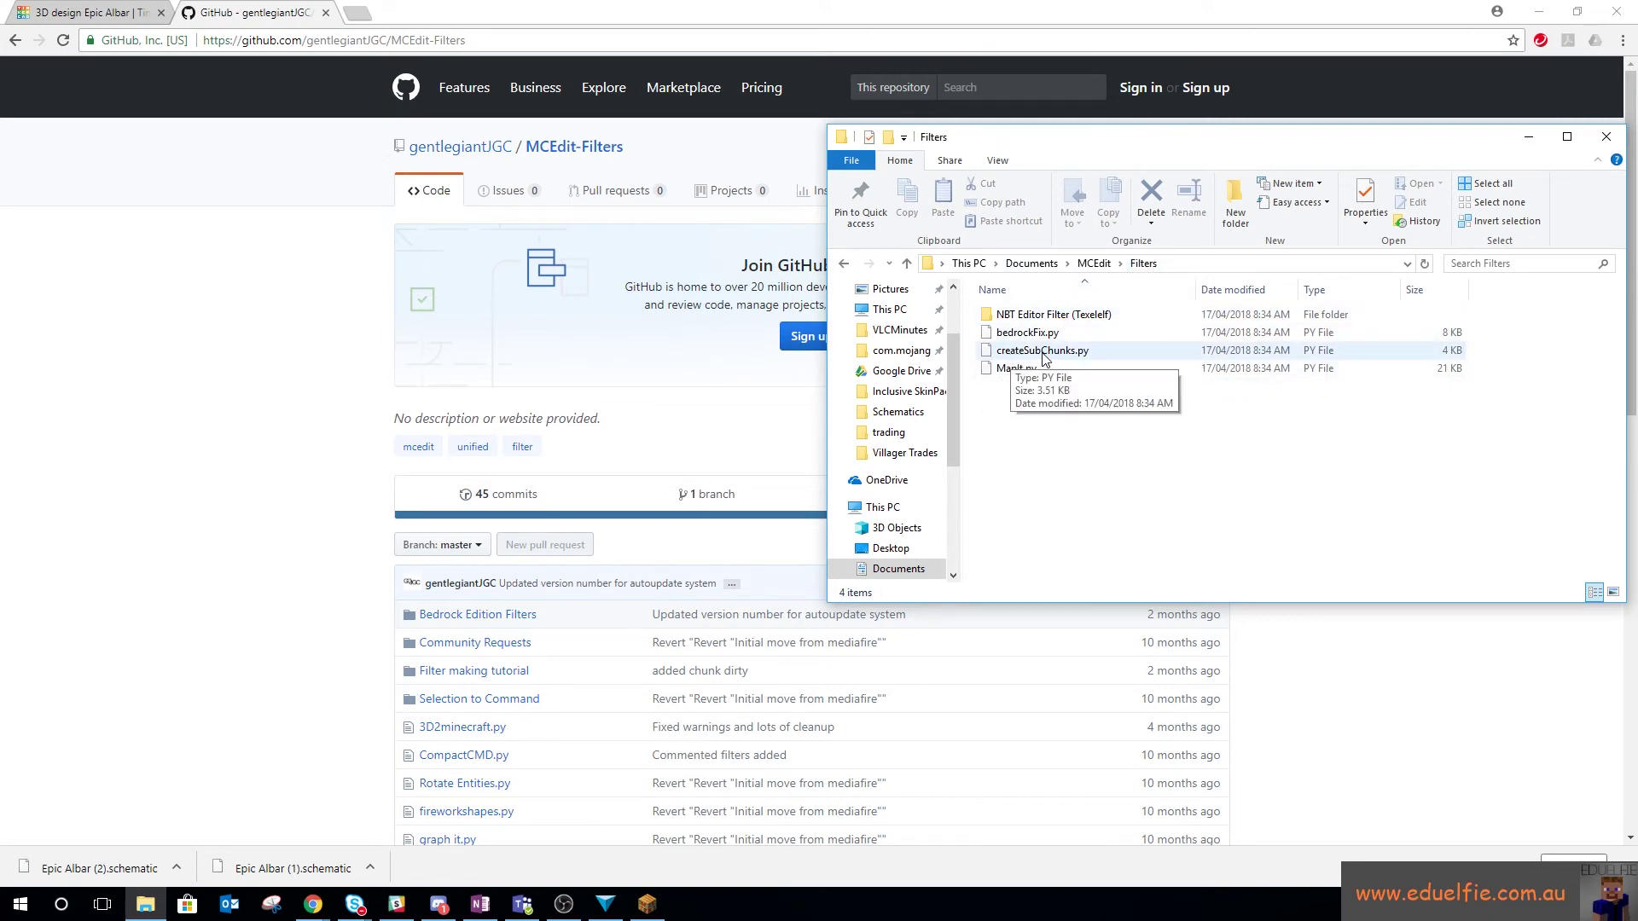
left_click(1604, 137)
left_click(1539, 11)
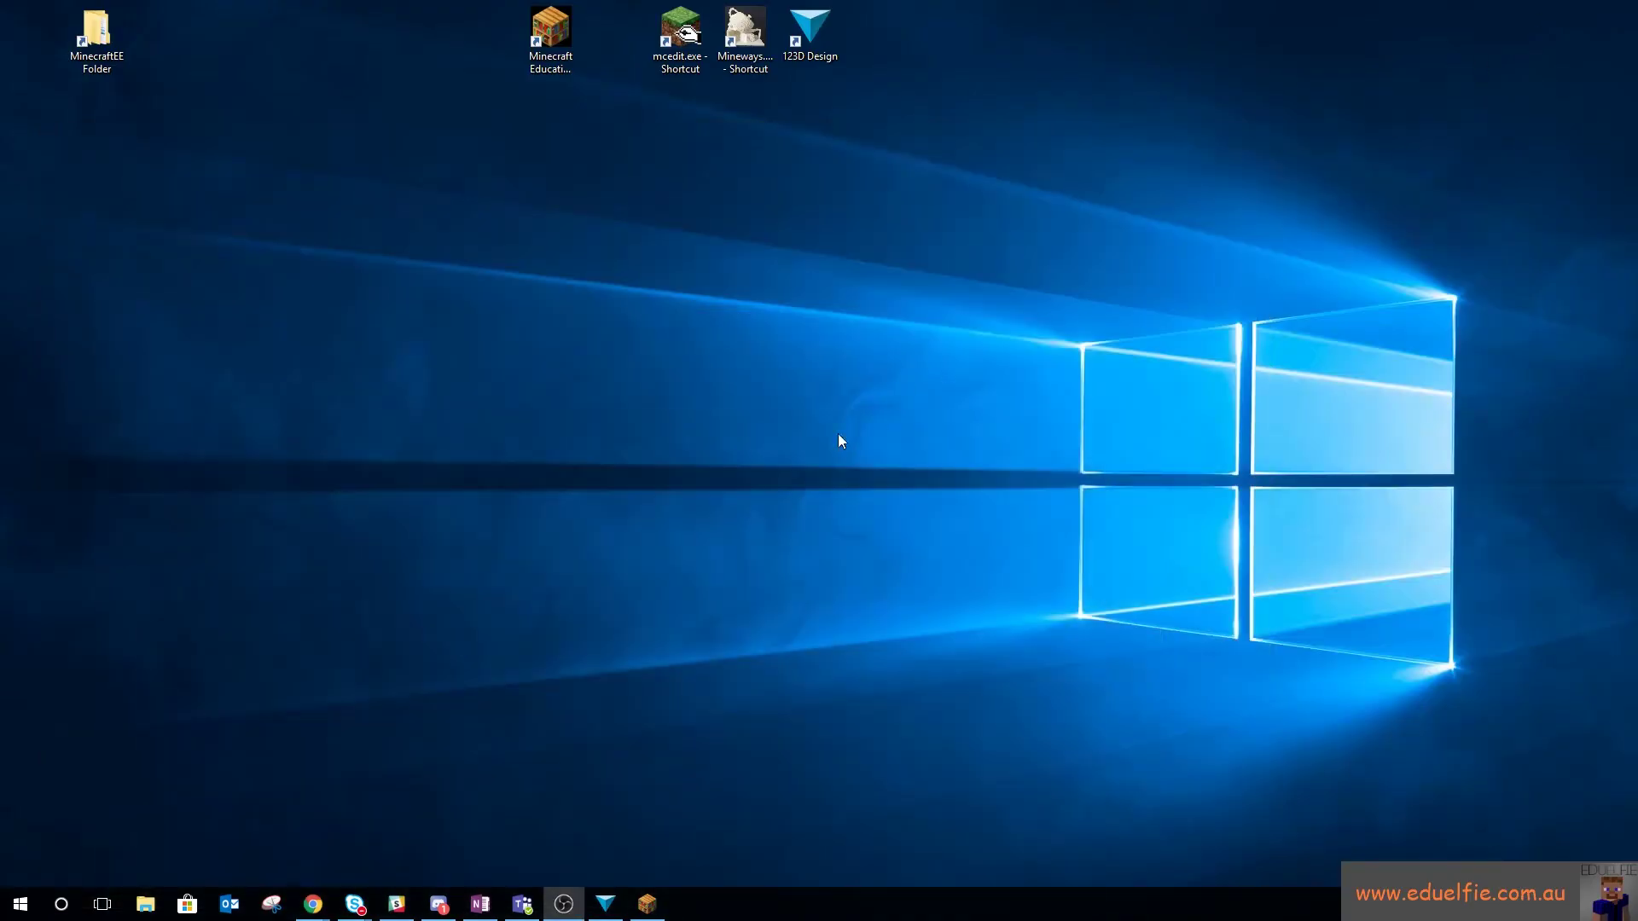
Switch to MCEdit and import Epic Albar.schematic from the Downloads folder into the world at its default scale and position
left_click(650, 896)
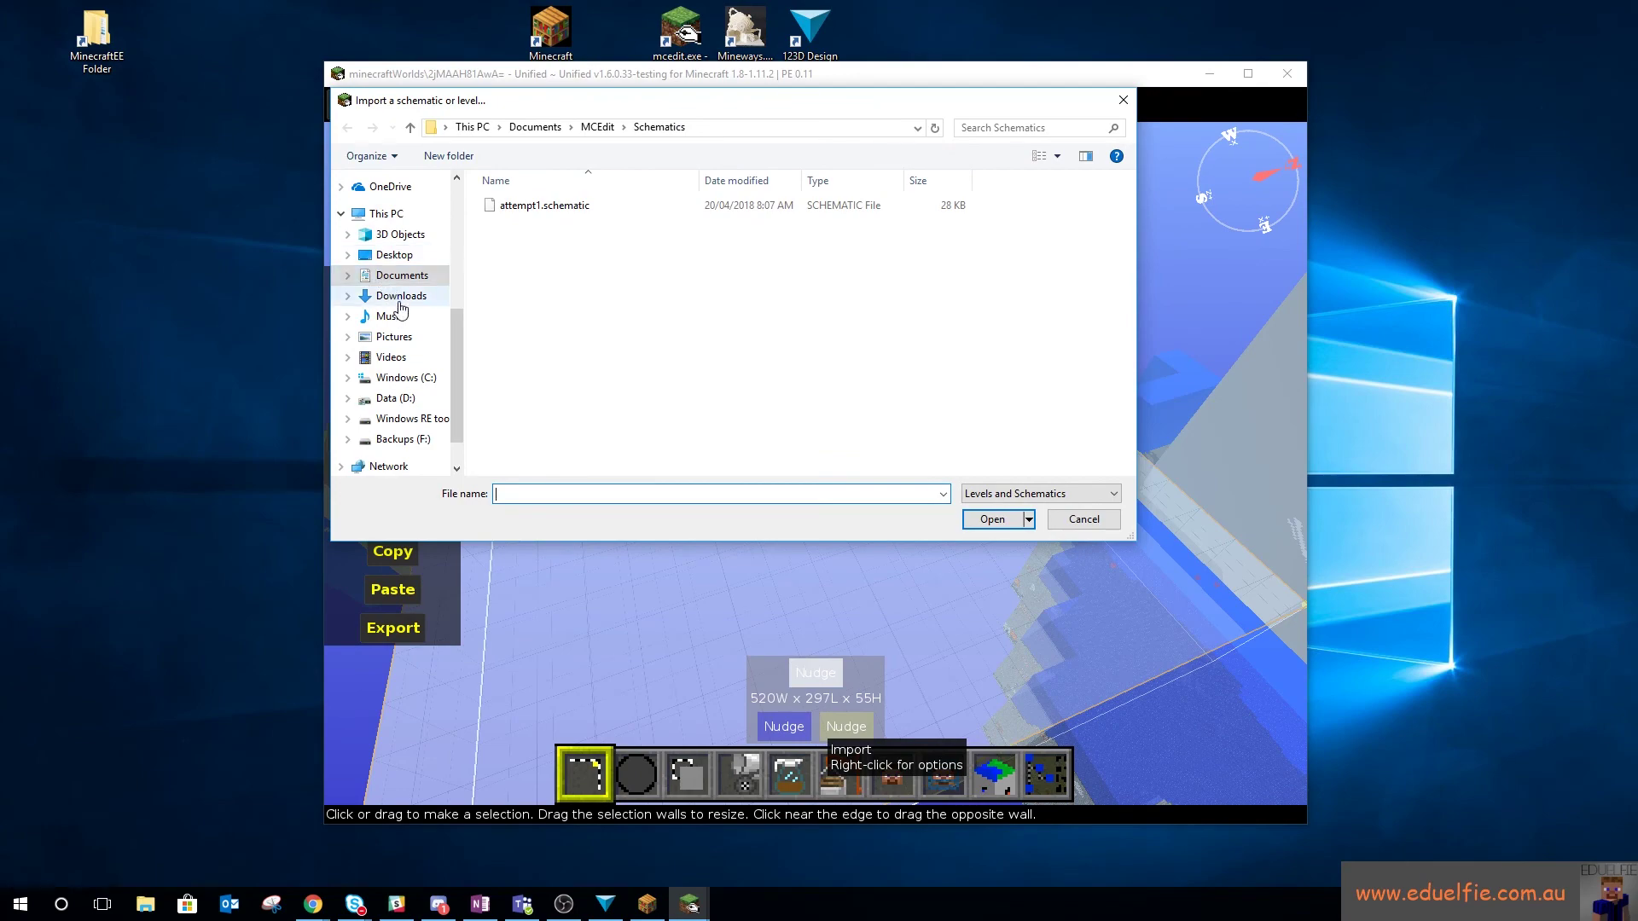
left_click(392, 296)
scroll(649, 383, "down", 3)
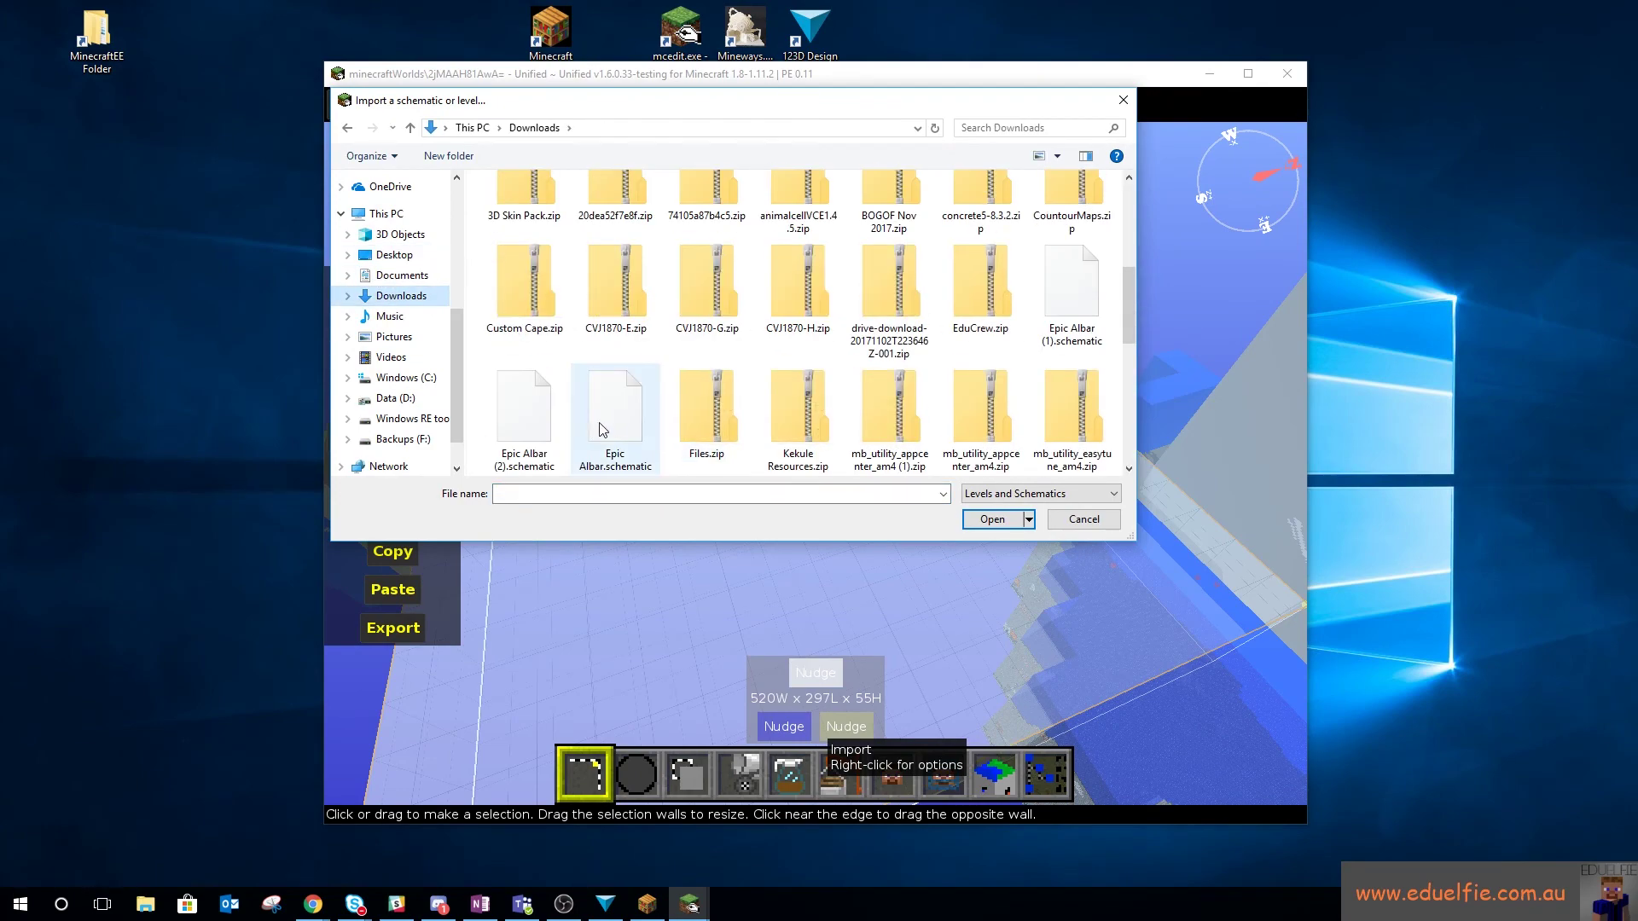
left_click(631, 418)
left_click(994, 520)
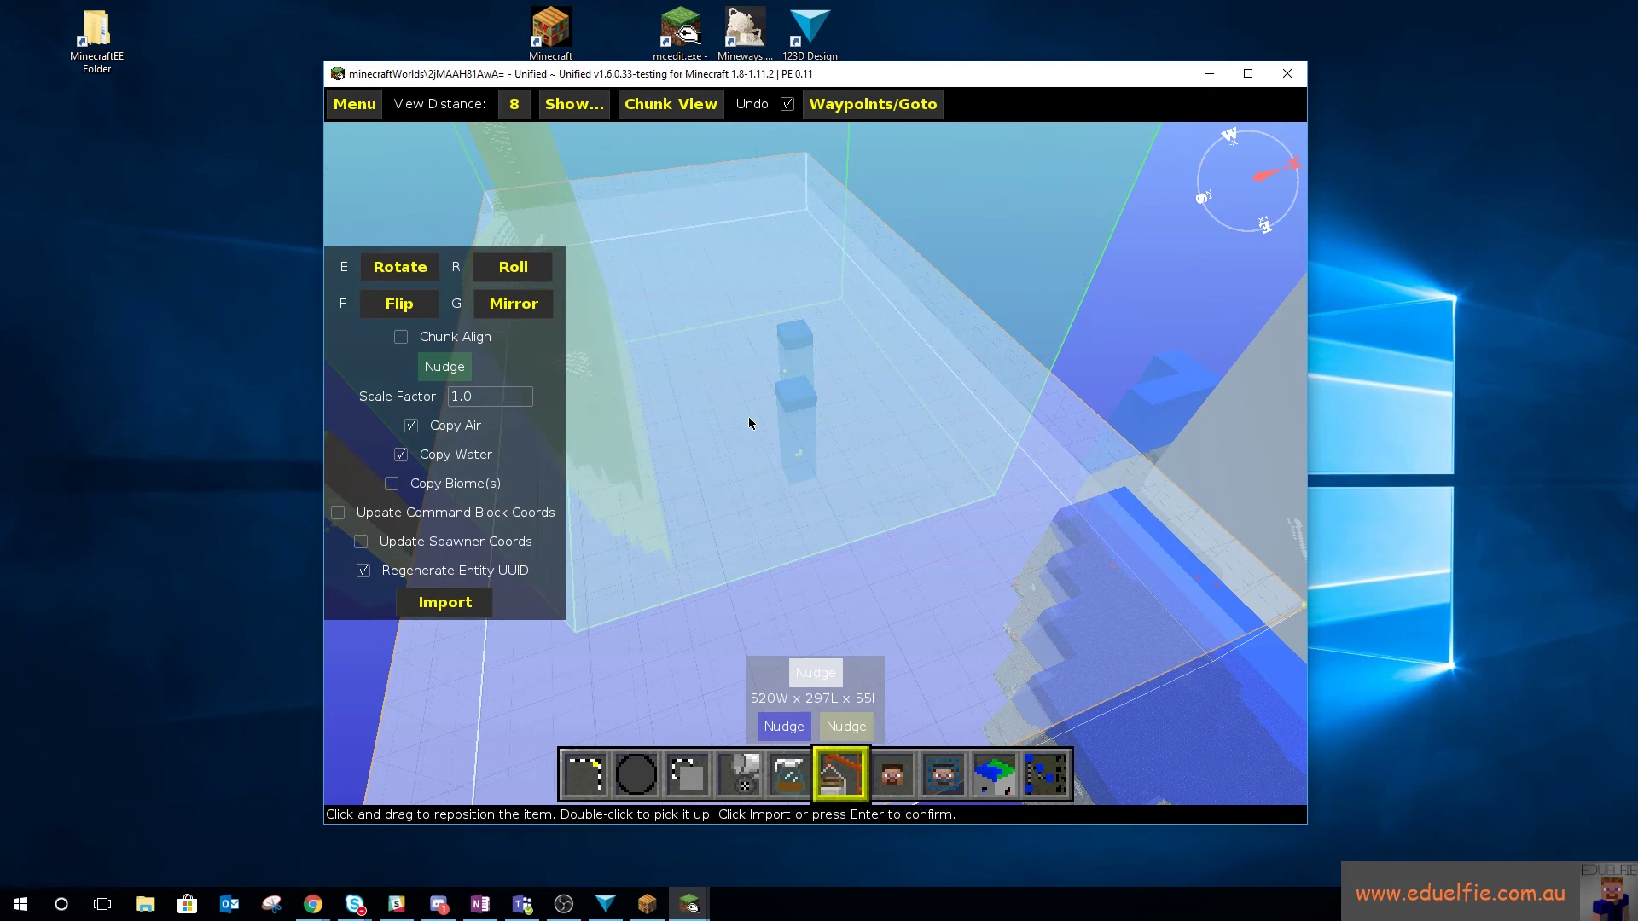
left_click(444, 603)
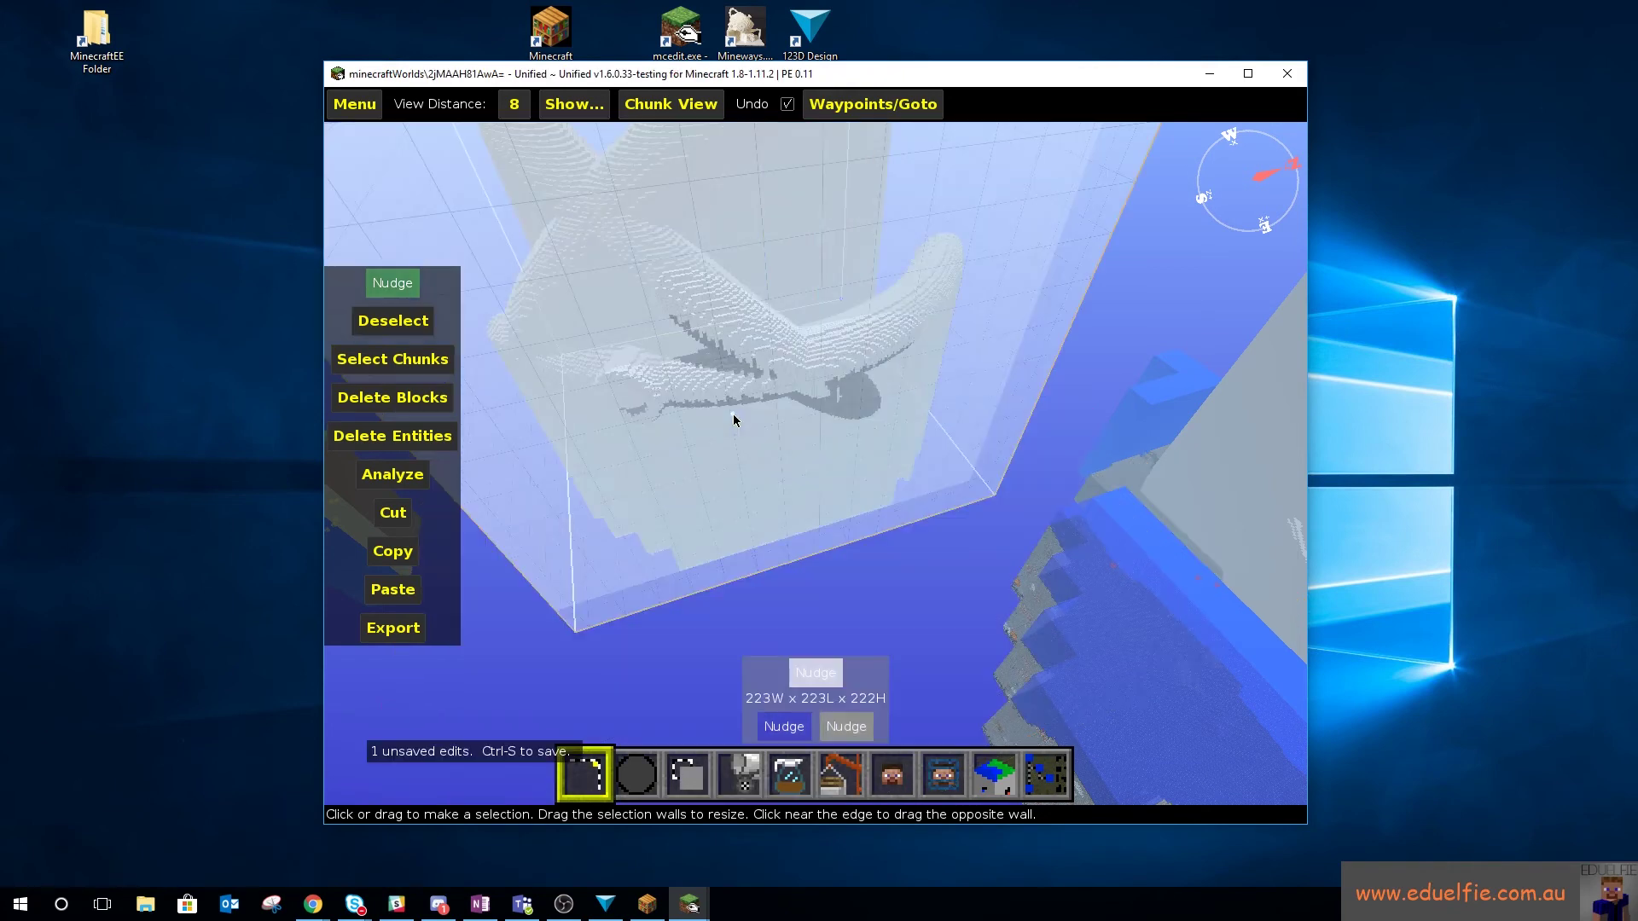
Apply the Create Sub-Chunks filter to the imported model's selection with both generate options off, and return to the Select tool
left_click(789, 773)
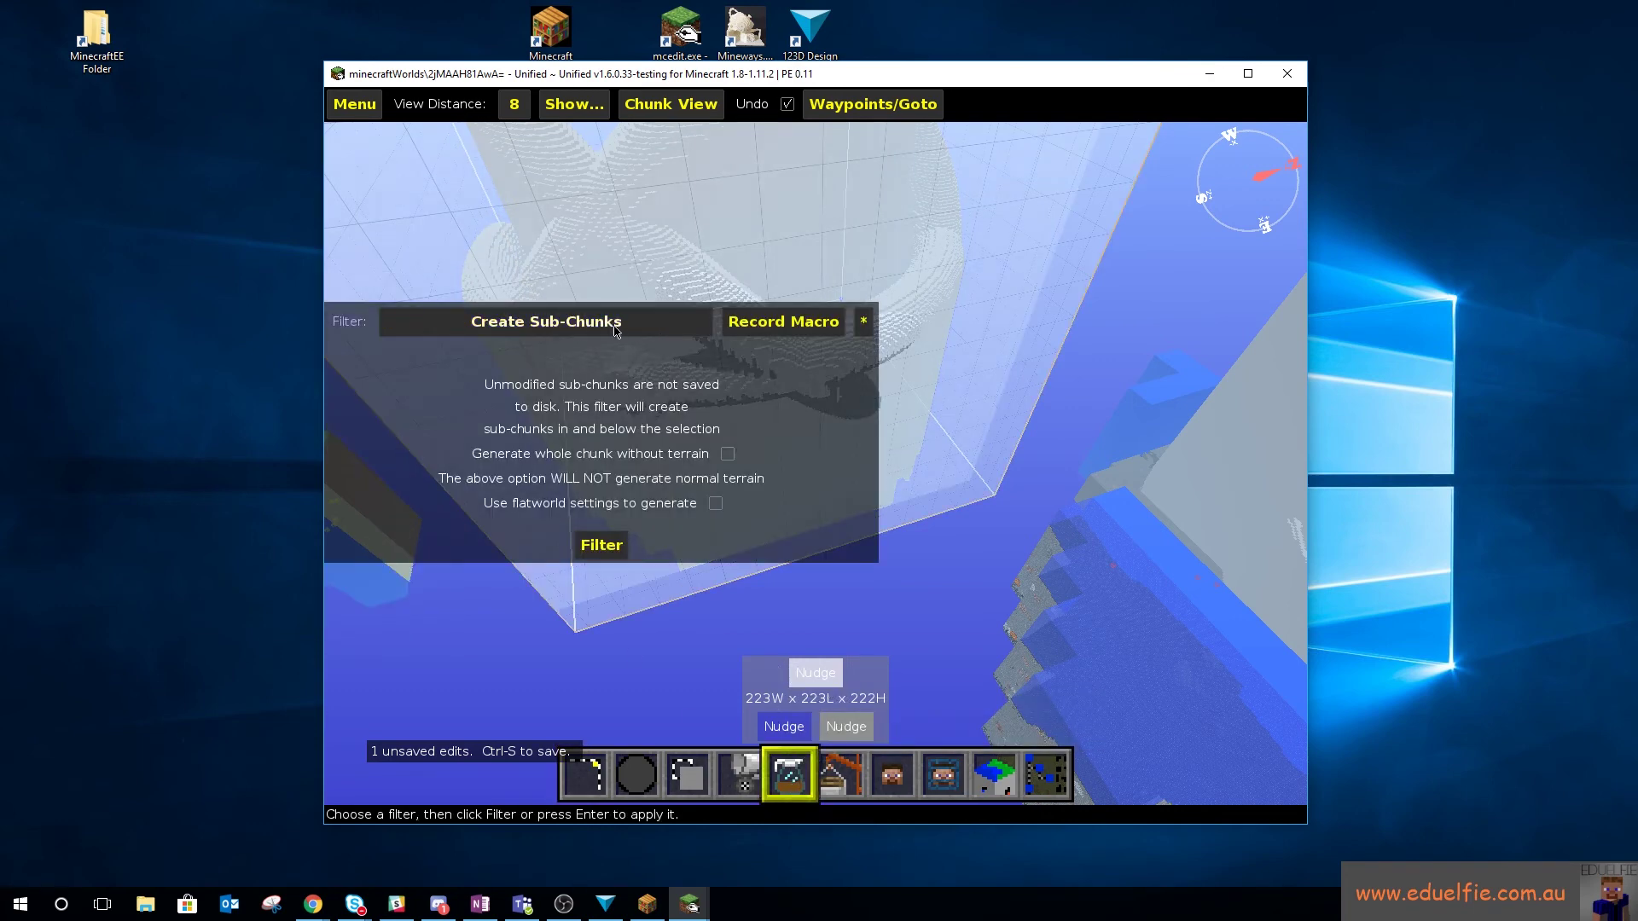
left_click(546, 321)
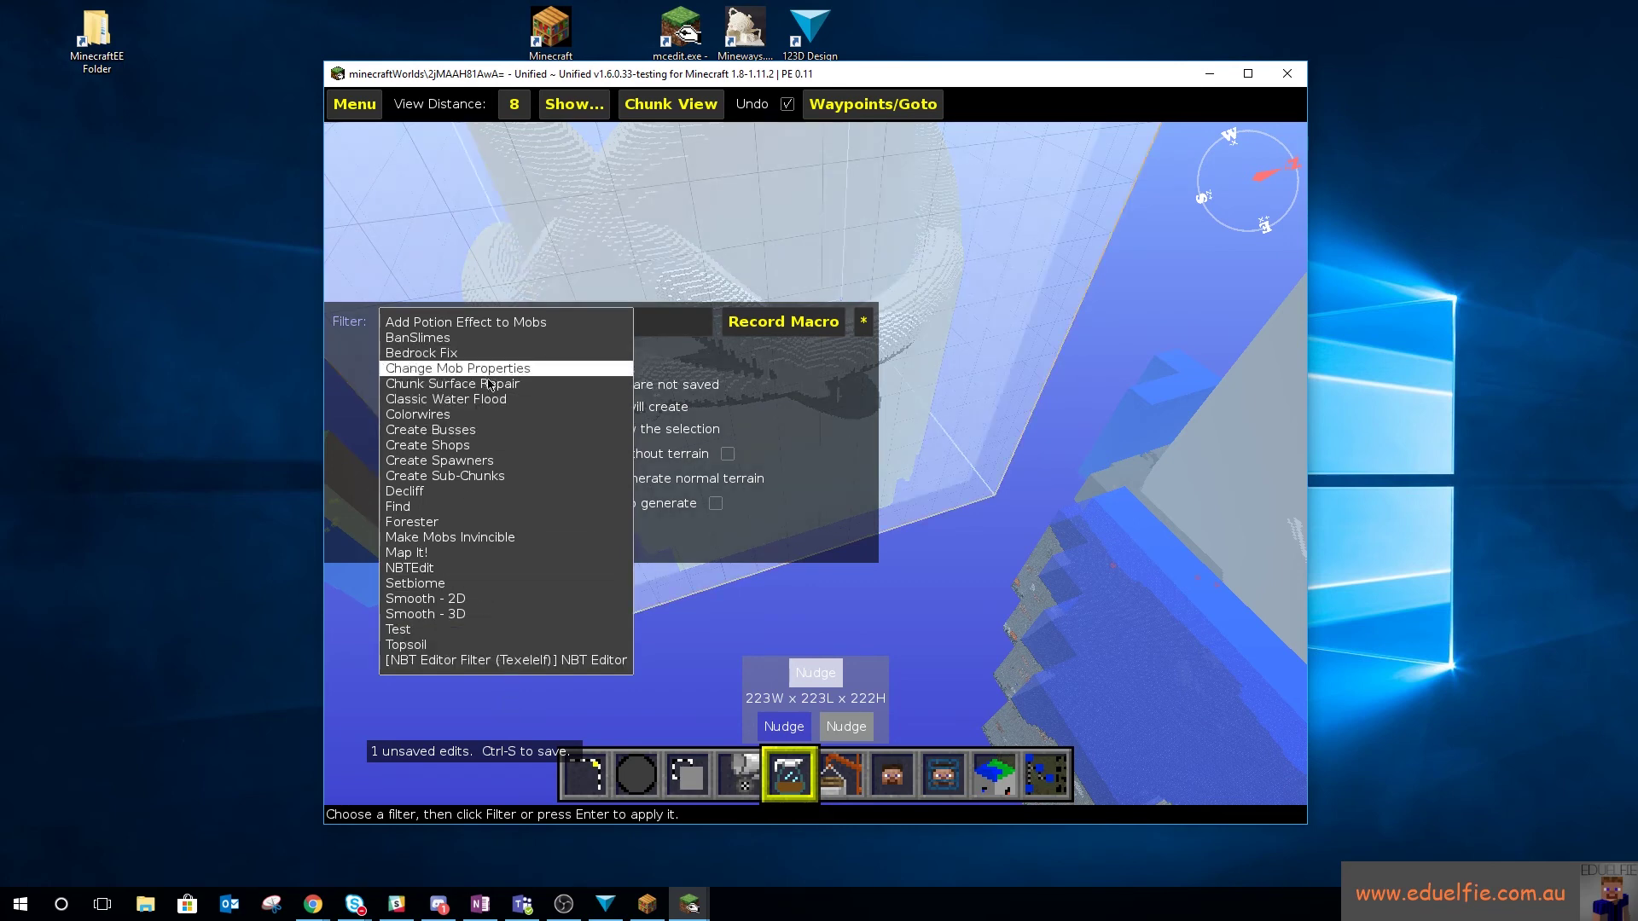
left_click(490, 476)
left_click(601, 546)
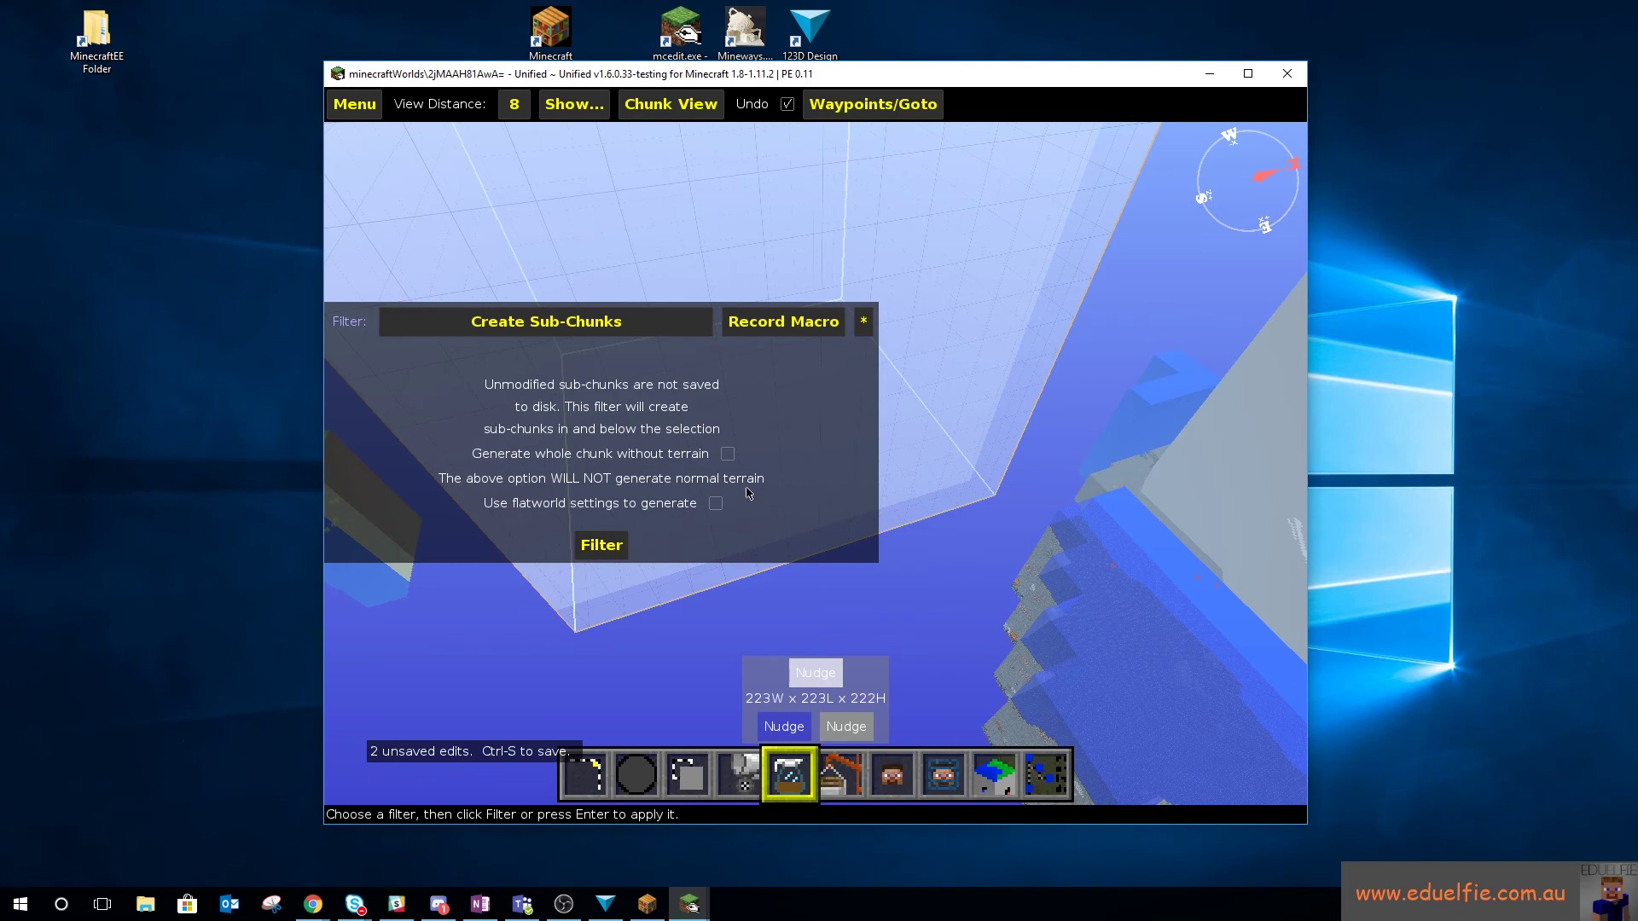
key("1")
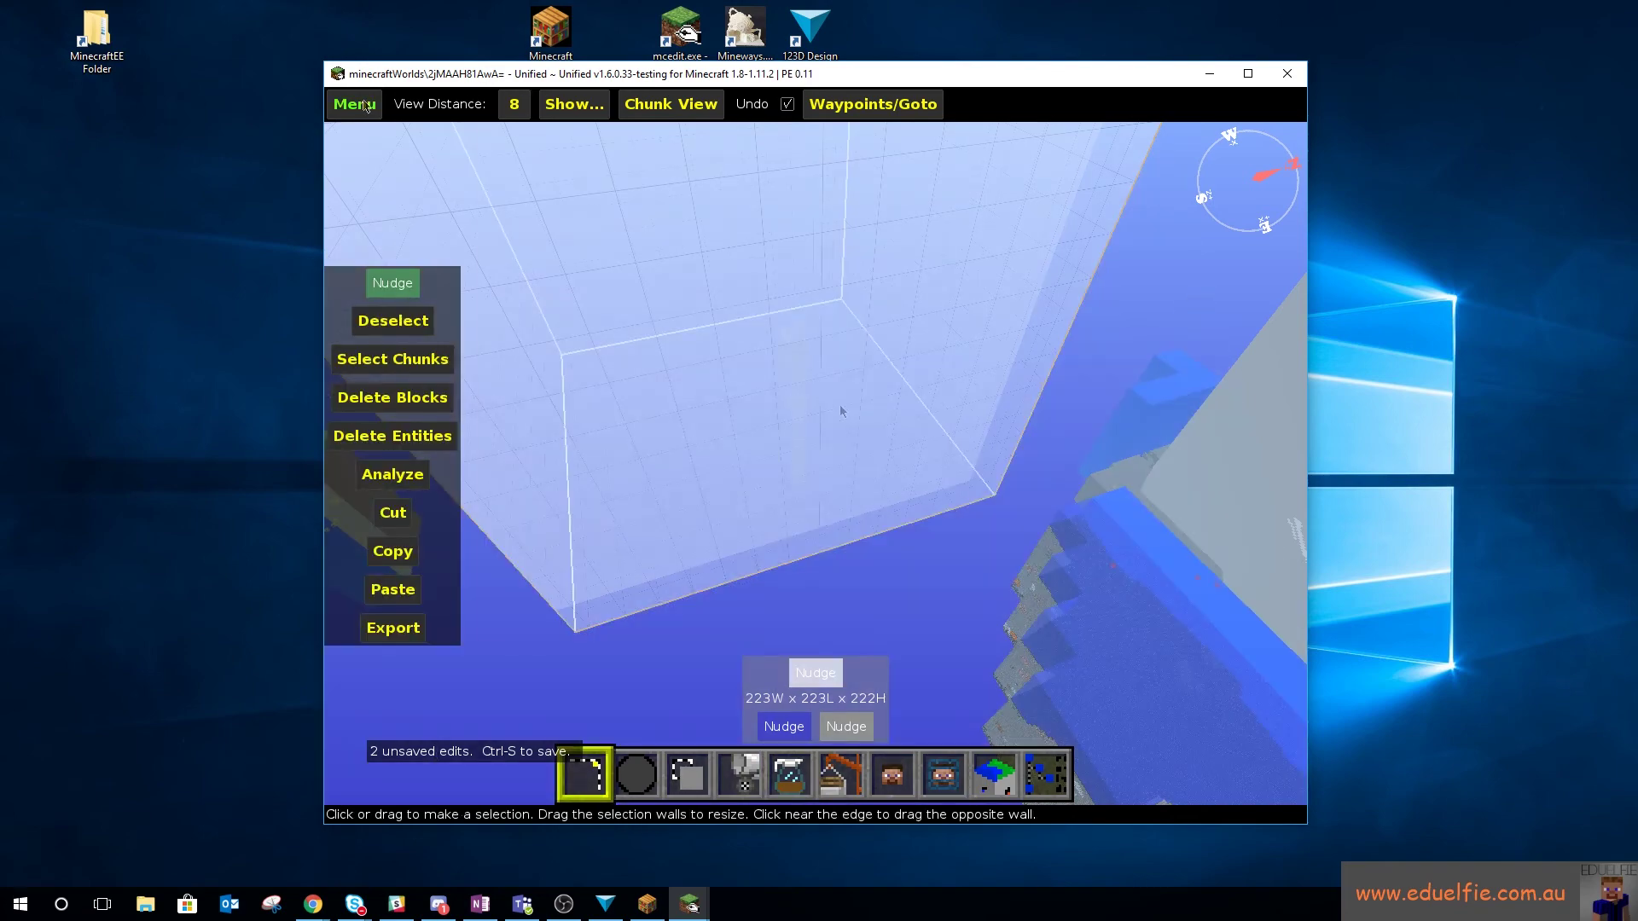
key("Escape")
Fly around the large grey model and the selection box to examine the imported build from several sides
right_click(987, 443)
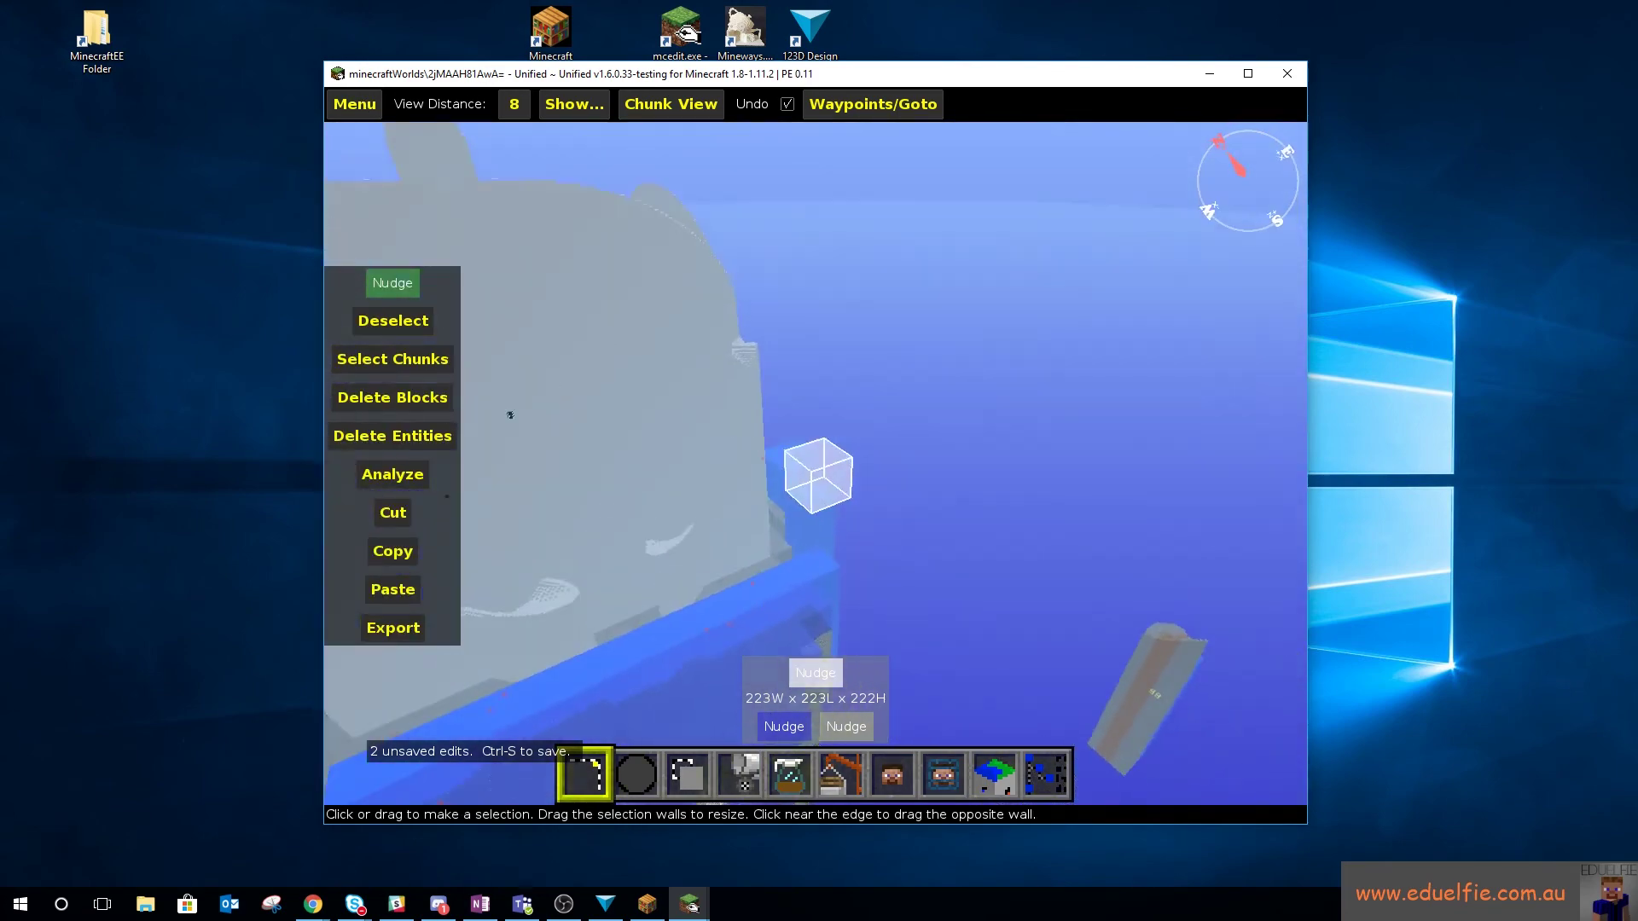
key("w")
key("d")
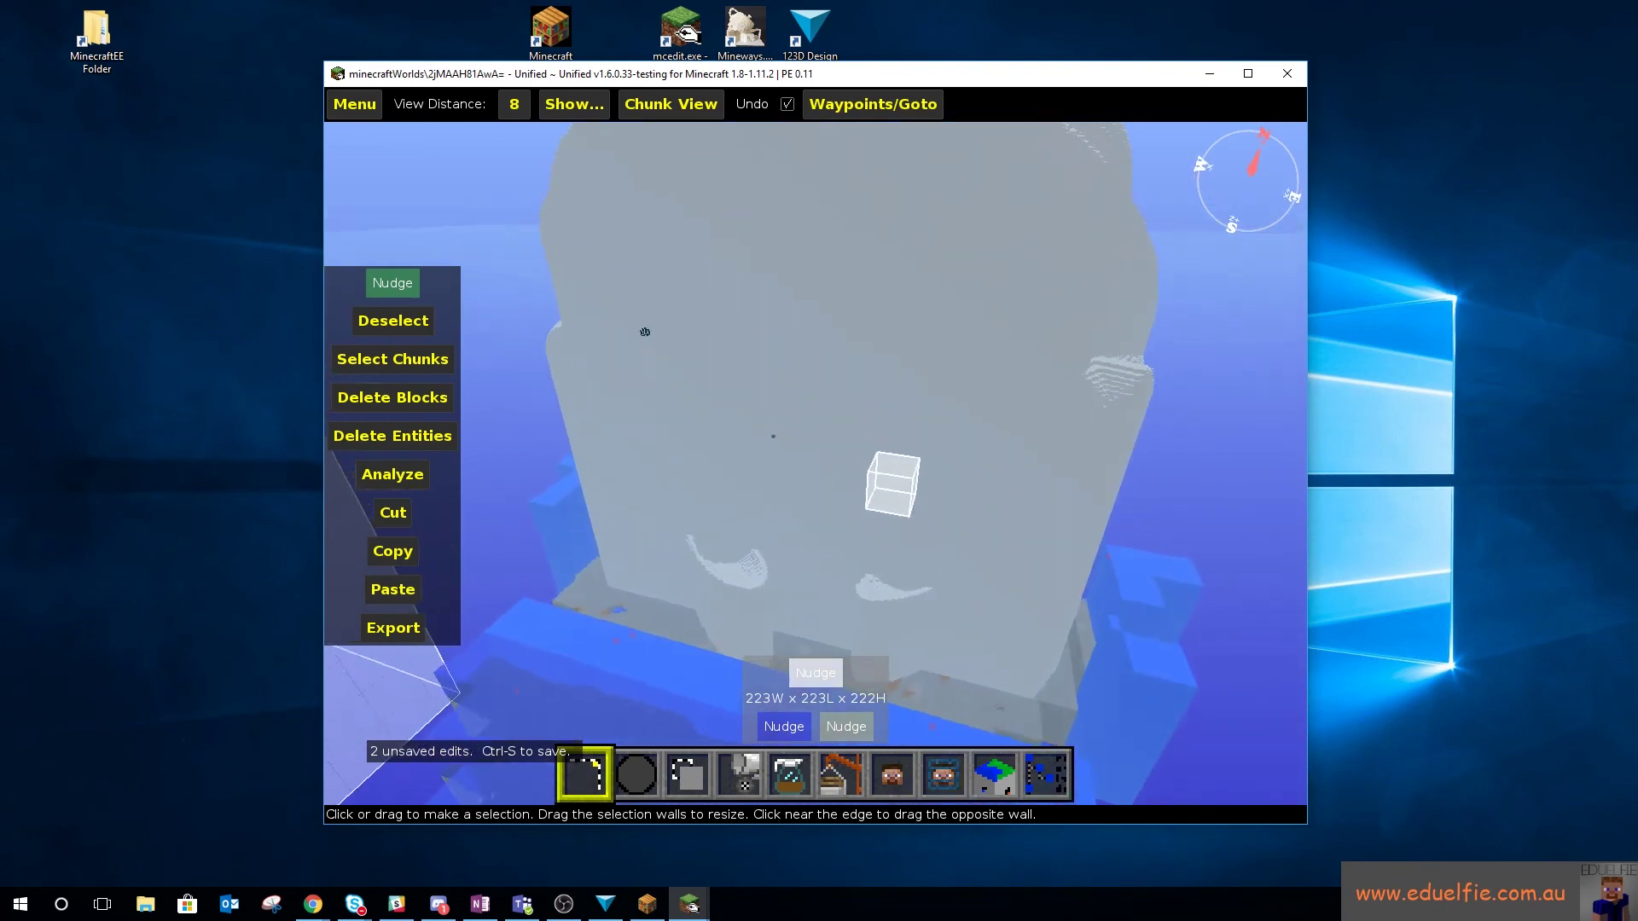
key("w")
key("d")
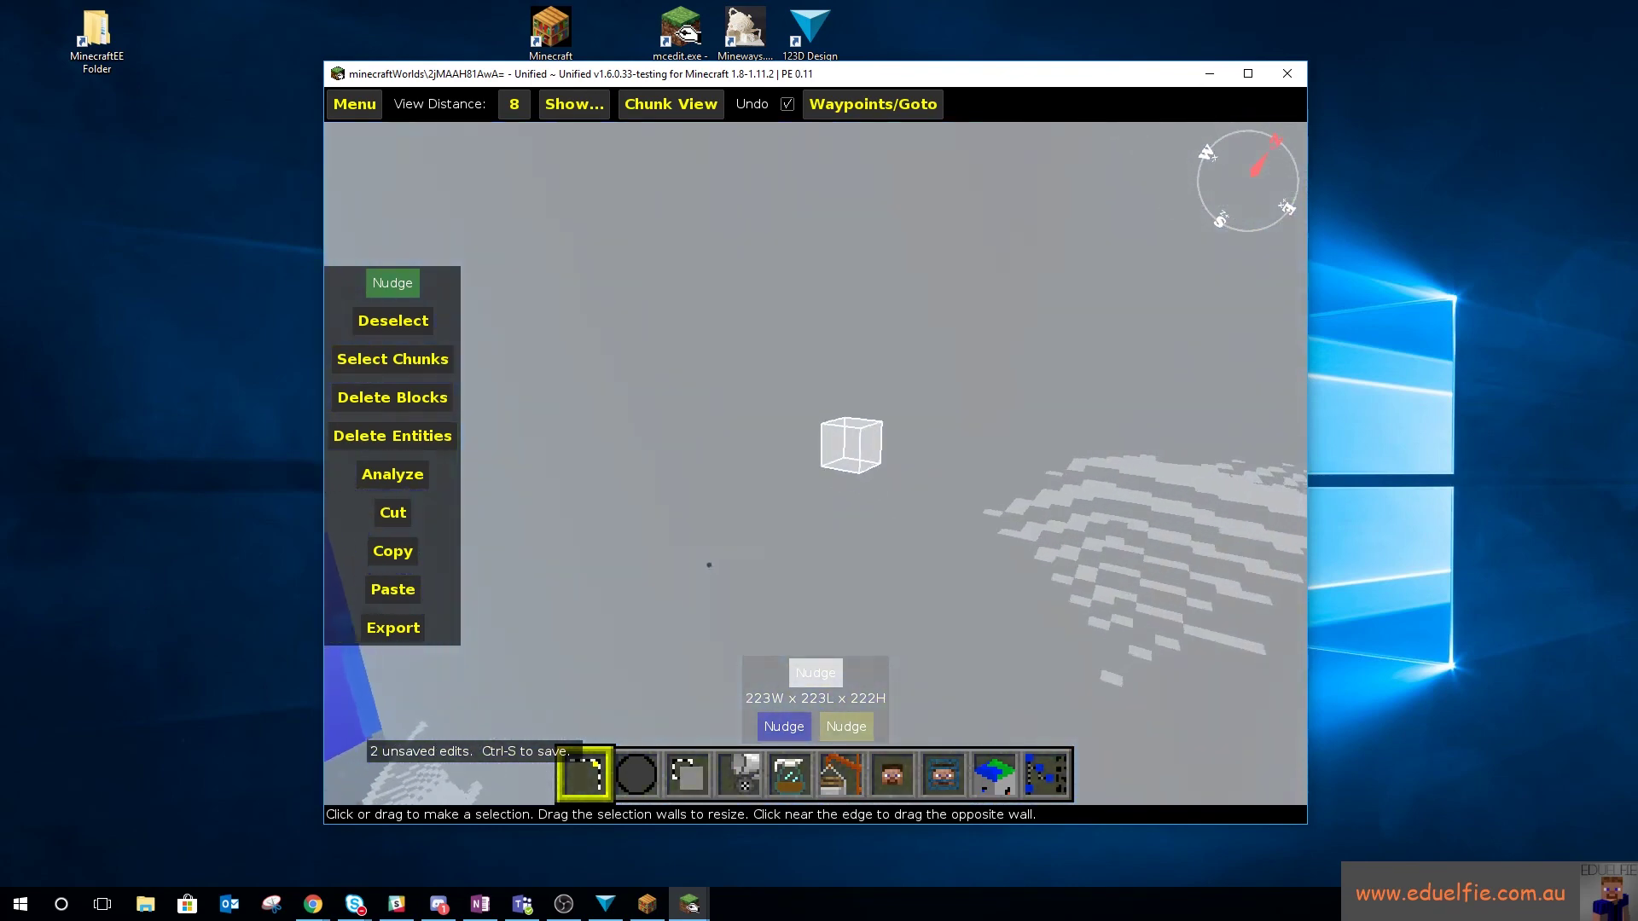
key("d")
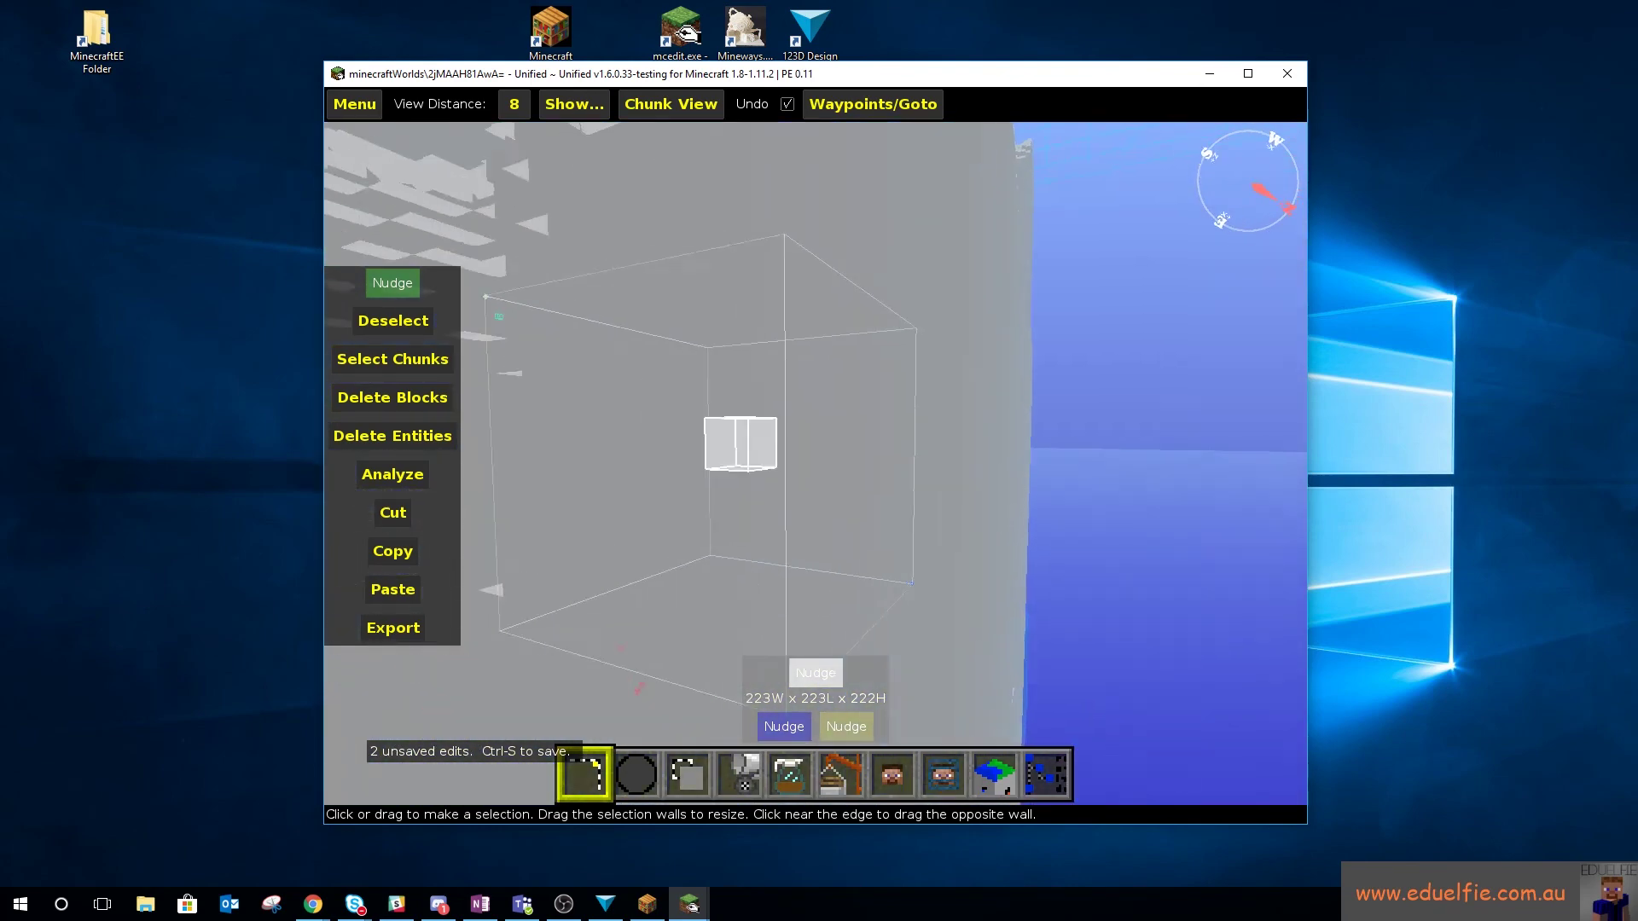
right_click_drag(1231, 743, 1007, 586)
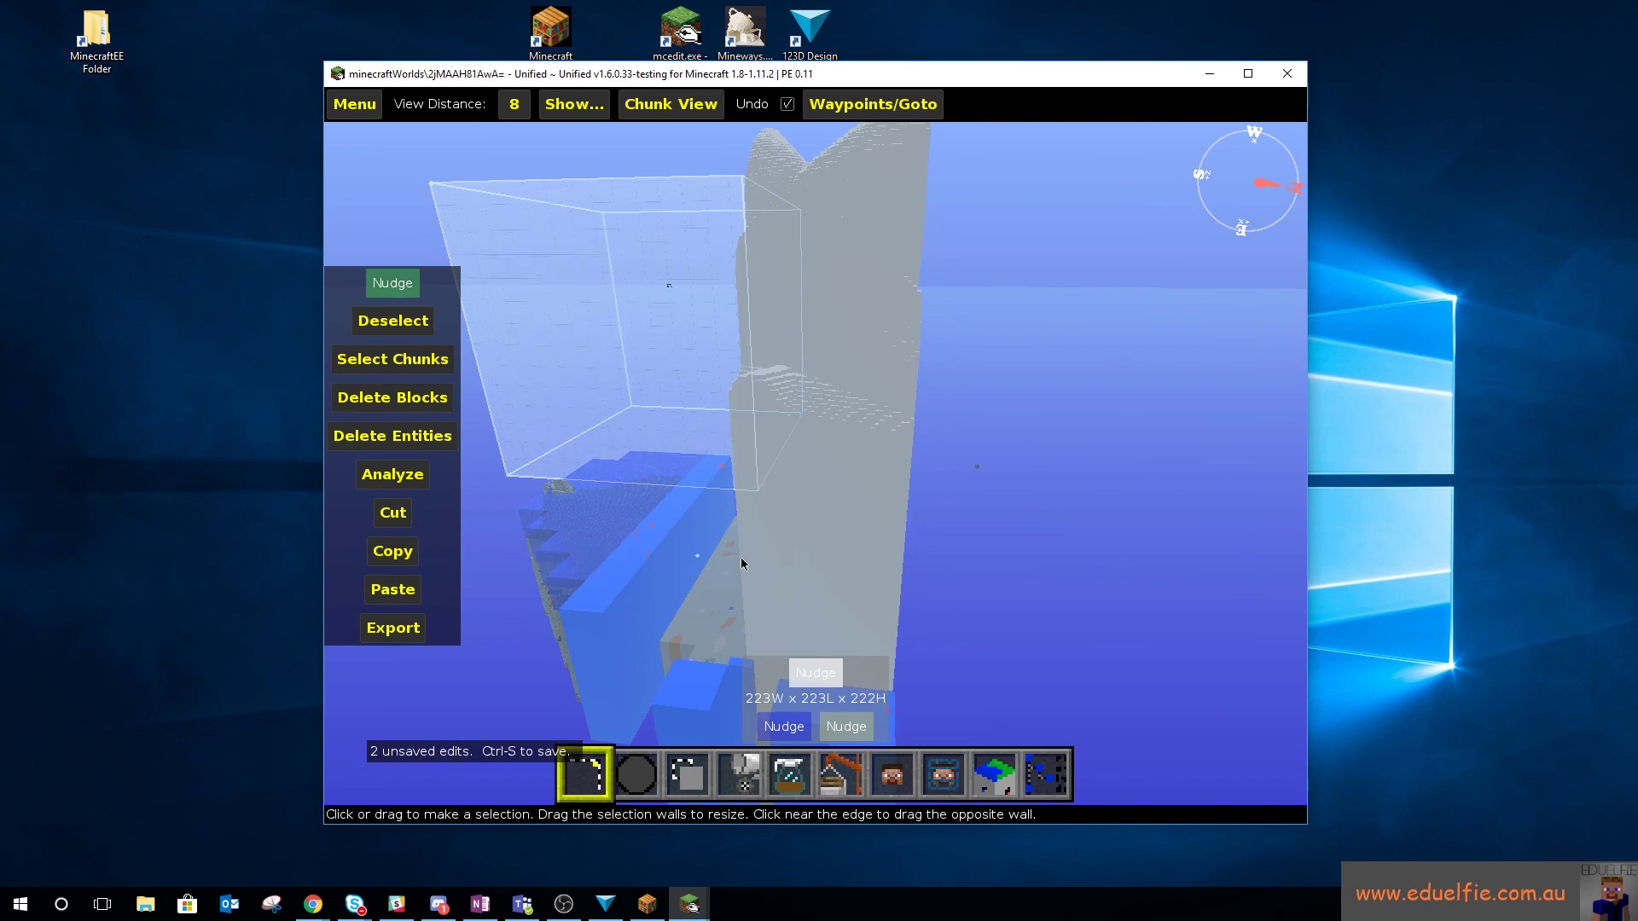
key("d")
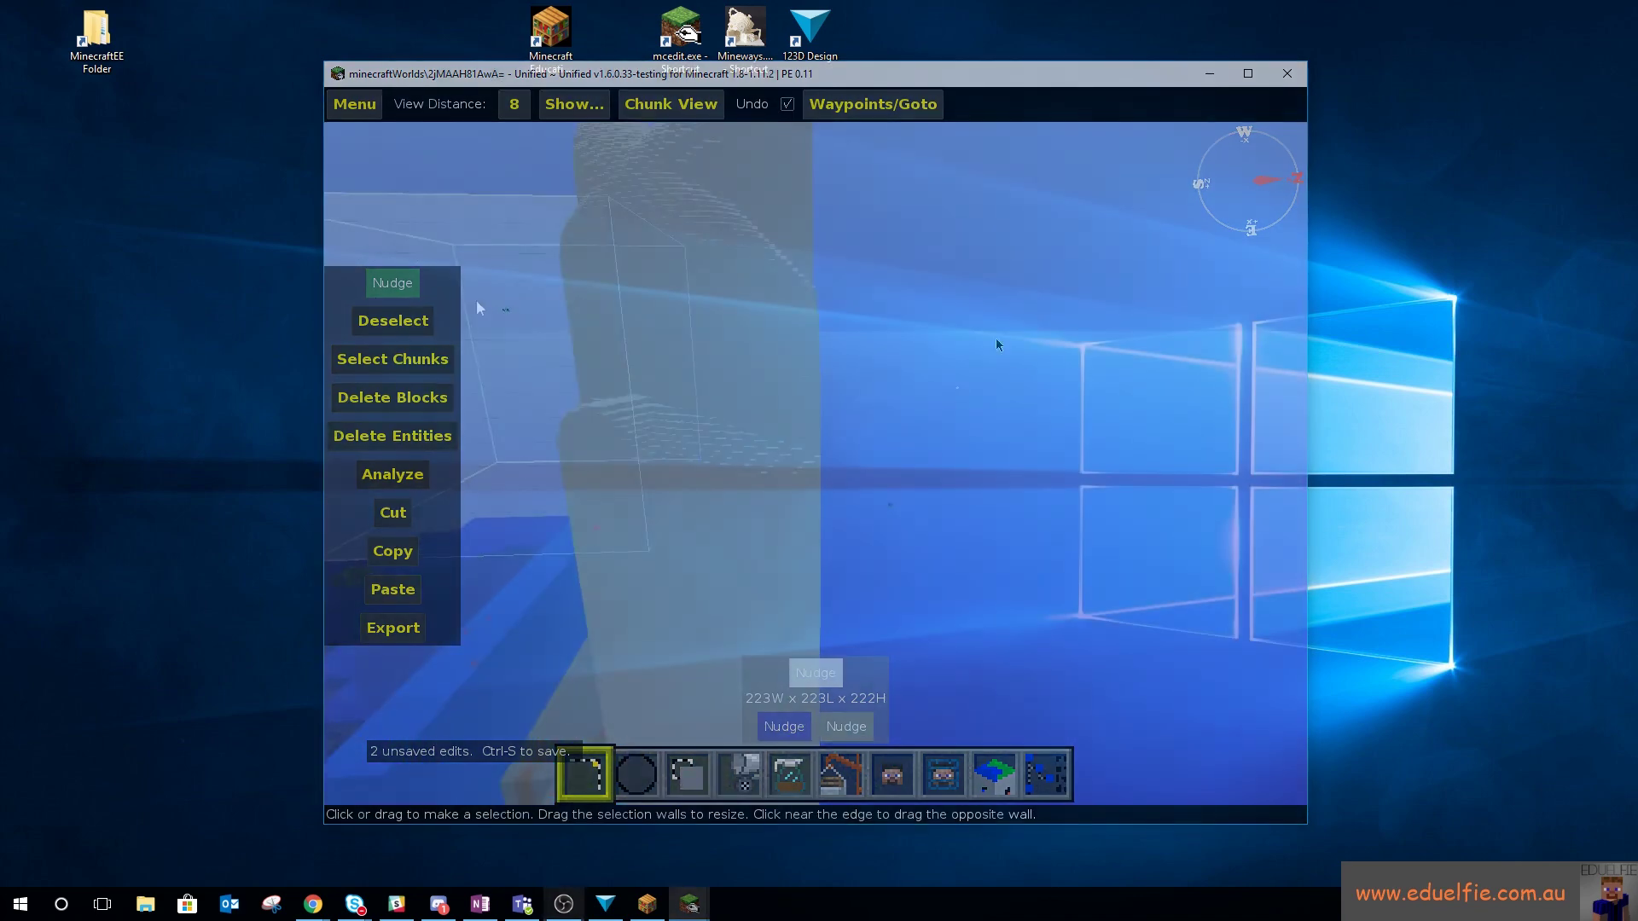